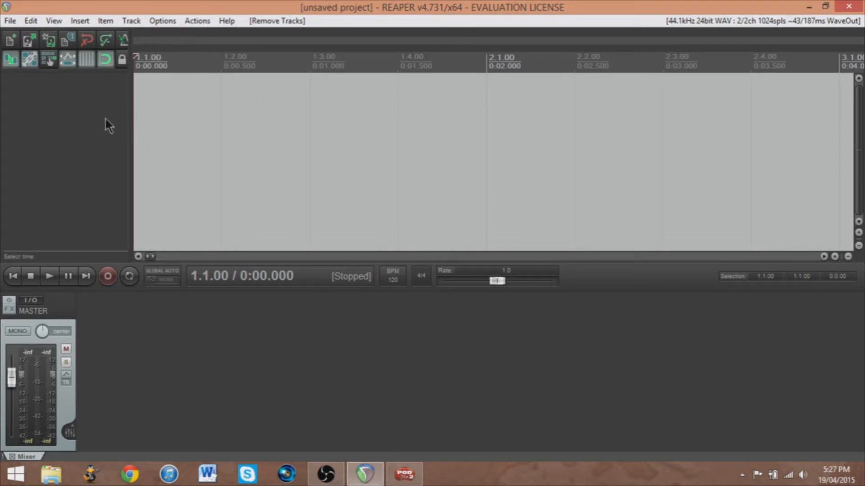
# Step: Search the computer for "idols and" and open the folder containing Idols And Anchors.mp3
pyautogui.moveTo(862, 484)
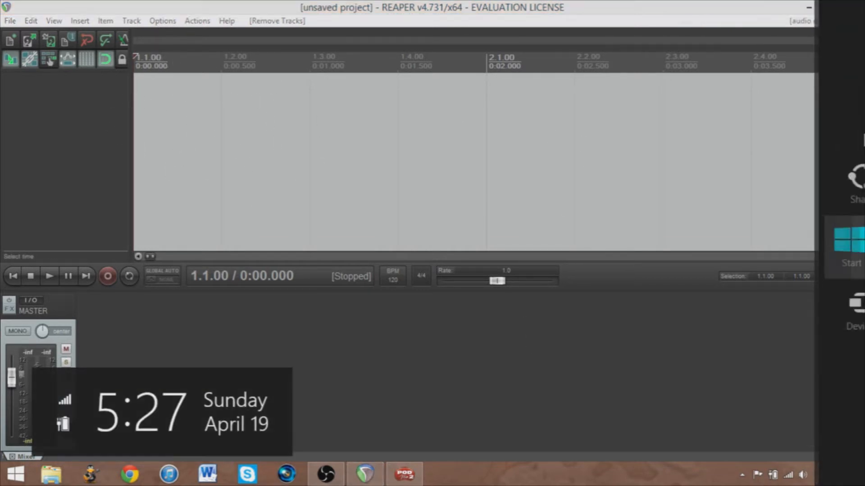
pyautogui.click(842, 130)
pyautogui.write('idols and')
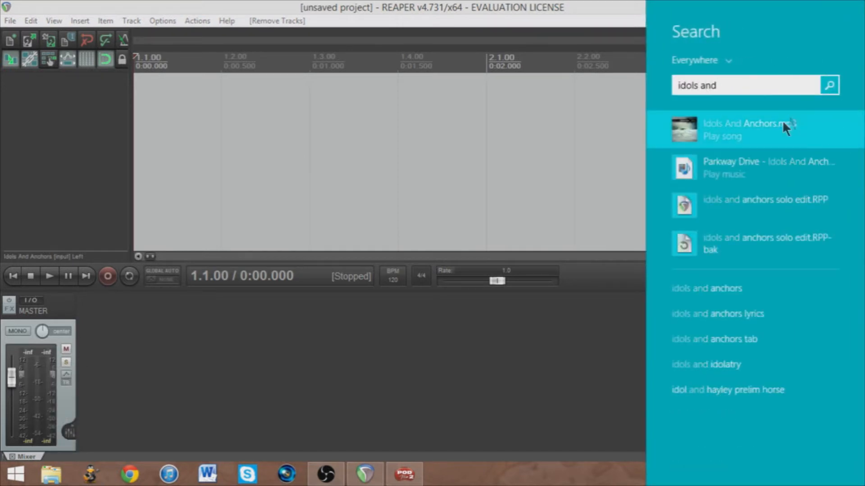
pyautogui.rightClick(770, 133)
pyautogui.click(723, 111)
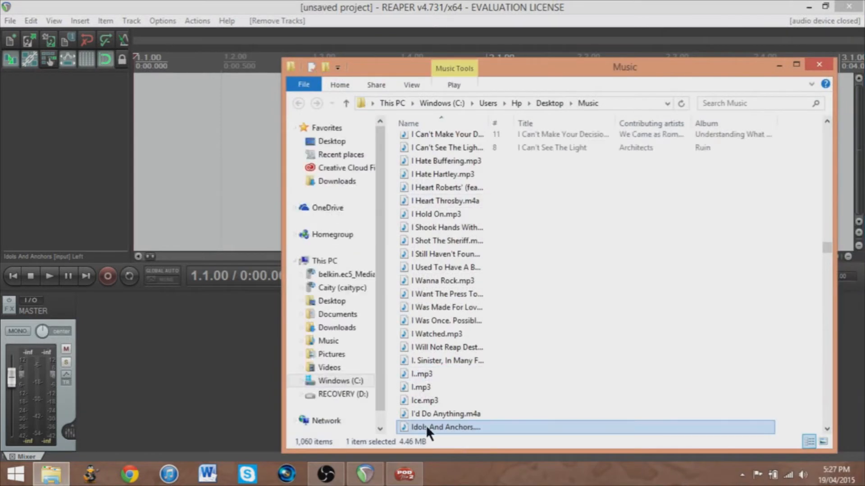
# Step: Import Idols And Anchors.mp3 from the Music folder into the REAPER project as a track starting at 0:00
pyautogui.moveTo(426, 425); pyautogui.dragTo(145, 96)
pyautogui.click(278, 116)
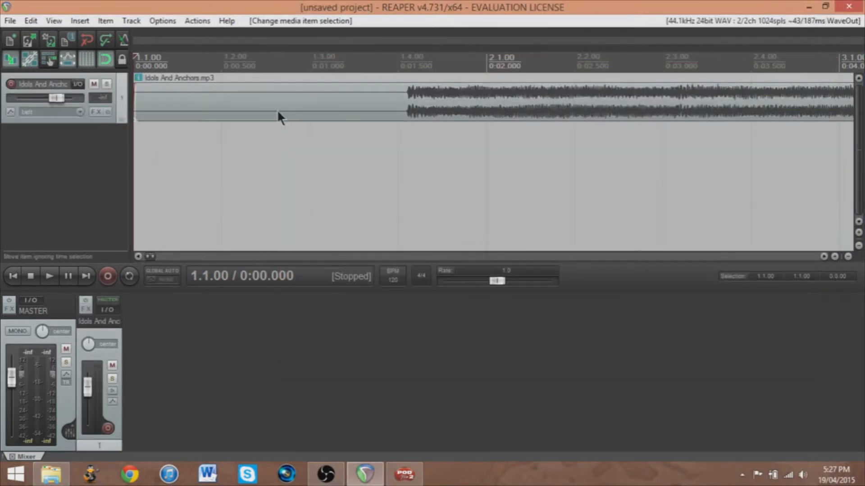
# Step: Play the song from bar 97 and from an earlier point to locate where the wanted section starts
pyautogui.scroll(-10, 336, 115)
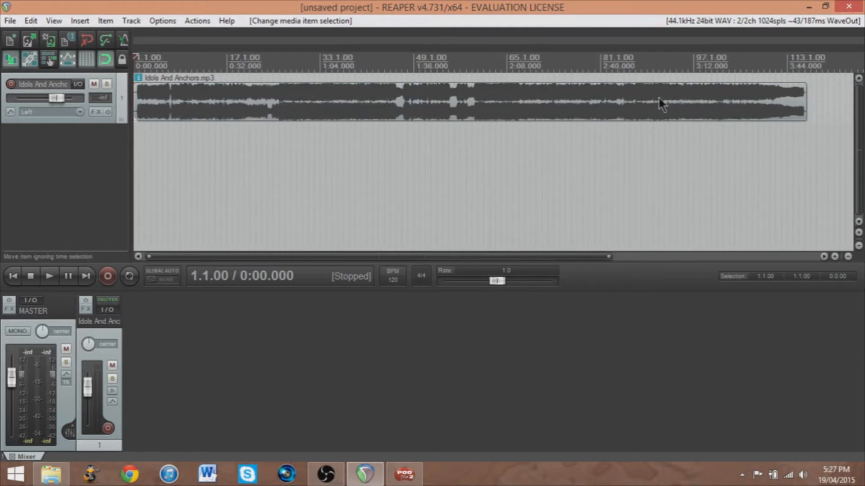
pyautogui.click(693, 109)
pyautogui.press('space')
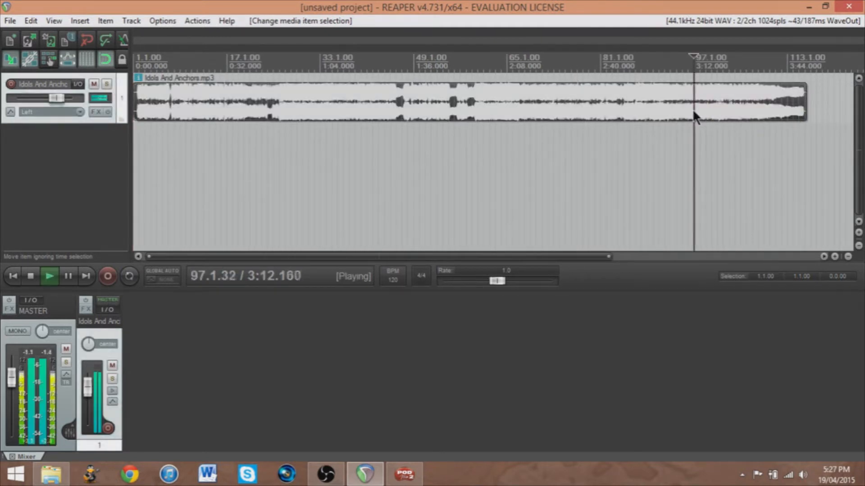
pyautogui.press('space')
pyautogui.click(661, 108)
pyautogui.press('space')
pyautogui.press('space')
# Step: Split the Idols And Anchors clip at 2:56.000 and delete the part before the split
pyautogui.click(649, 108)
pyautogui.press('space')
pyautogui.press('space')
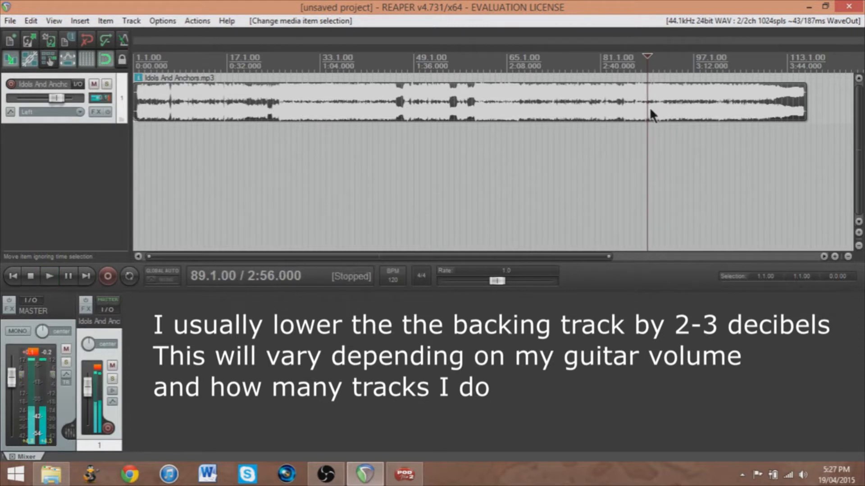
pyautogui.press('s')
pyautogui.click(593, 111)
pyautogui.press('Delete')
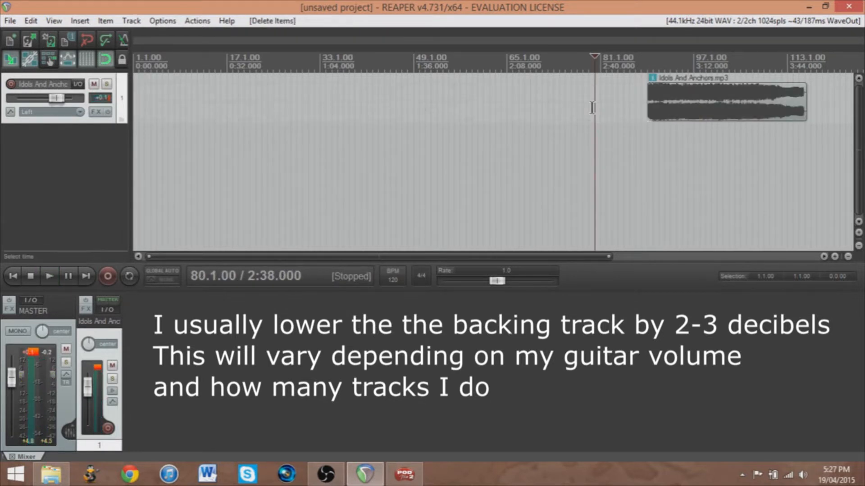
# Step: Move the remaining clip to the start of the project and give it a short fade-in
pyautogui.moveTo(679, 110); pyautogui.dragTo(141, 114)
pyautogui.click(135, 113)
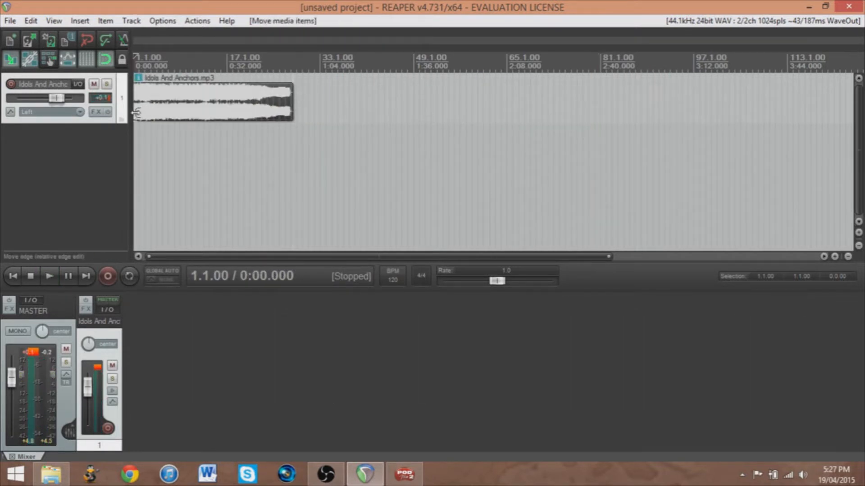
pyautogui.scroll(8, 134, 113)
pyautogui.moveTo(135, 83); pyautogui.dragTo(201, 84)
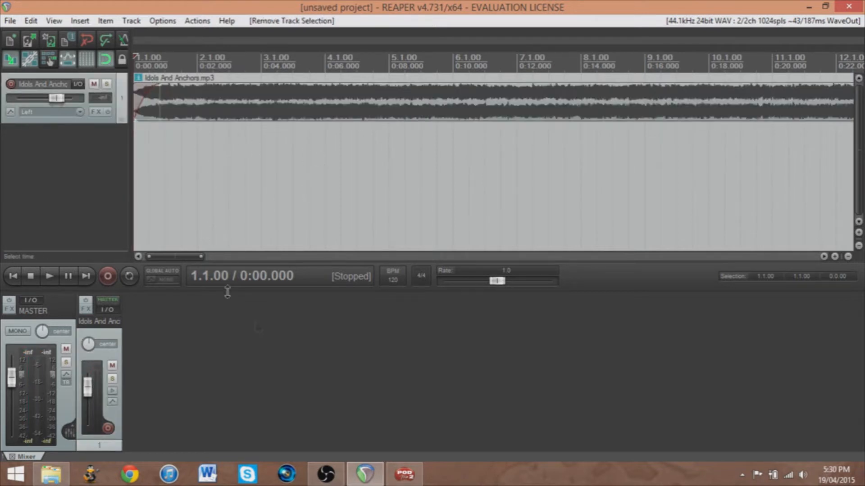
# Step: Check the guitar tuner in Line 6 POD Farm, then return to REAPER and briefly play the backing track
pyautogui.click(404, 473)
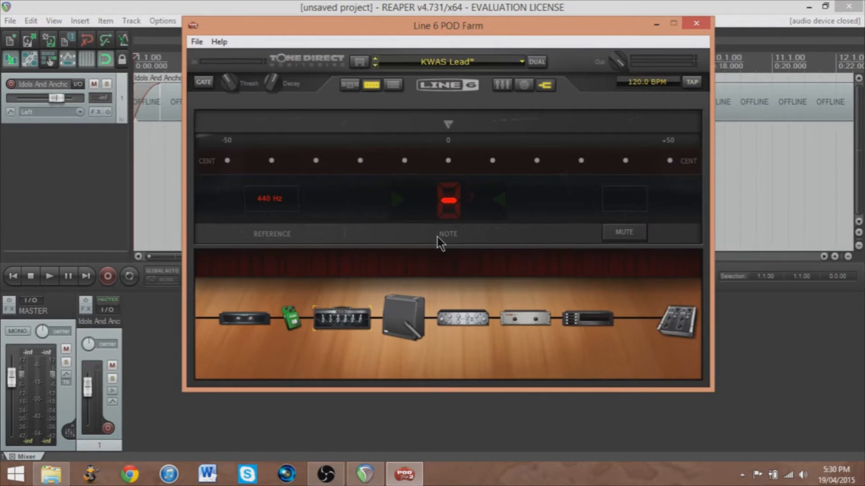
pyautogui.moveTo(326, 292)
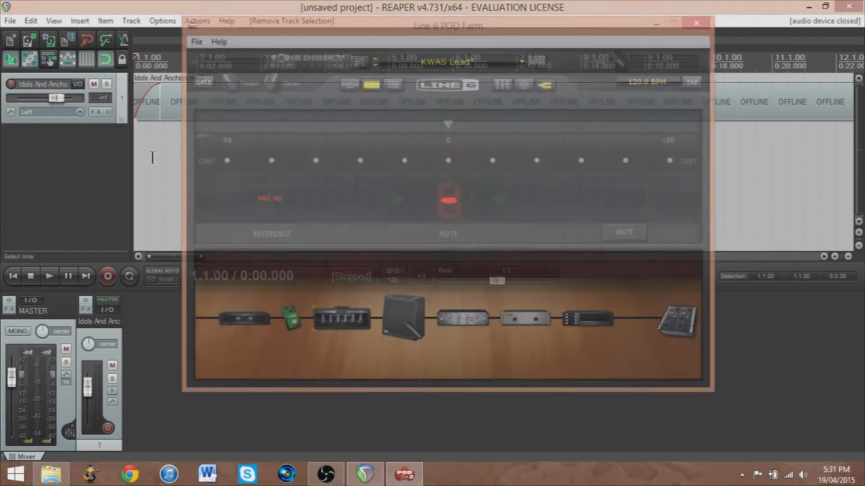
pyautogui.press('space')
pyautogui.press('space')
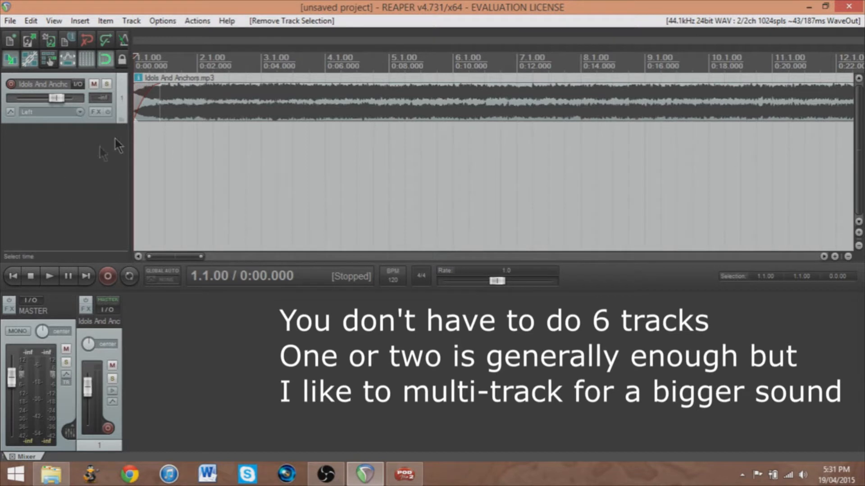
# Step: Add six new empty tracks below the Idols And Anchors track
pyautogui.rightClick(79, 144)
pyautogui.click(100, 153)
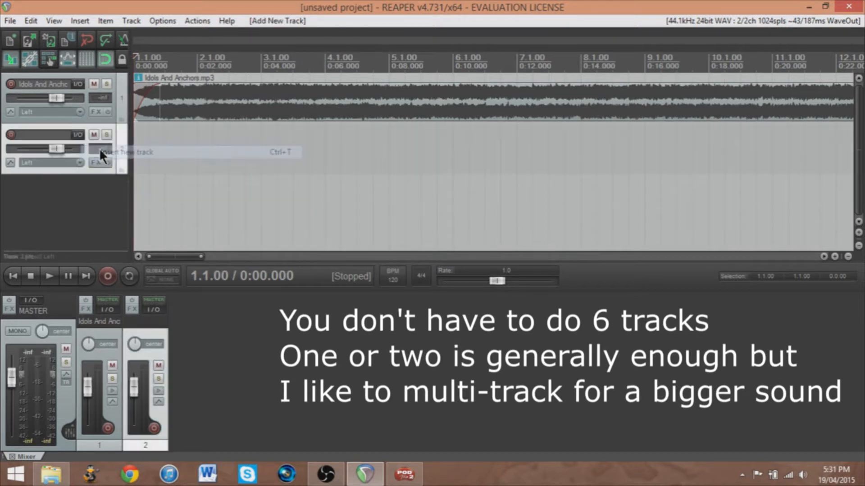
pyautogui.hotkey('ctrl', 't')
pyautogui.hotkey('ctrl', 't')
pyautogui.hotkey('ctrl', 't')
pyautogui.hotkey('ctrl', 't')
pyautogui.hotkey('ctrl', 't')
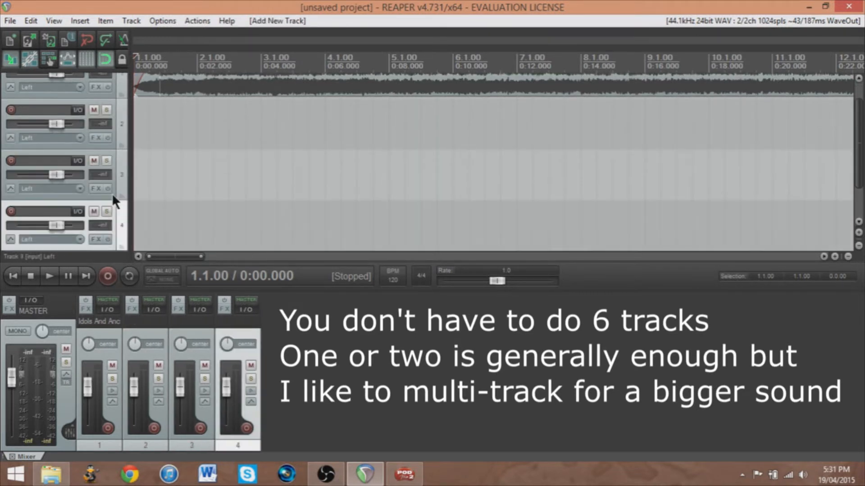
# Step: Set the recording input of tracks 2 and 3 to stereo Left / Right
pyautogui.scroll(6, 111, 193)
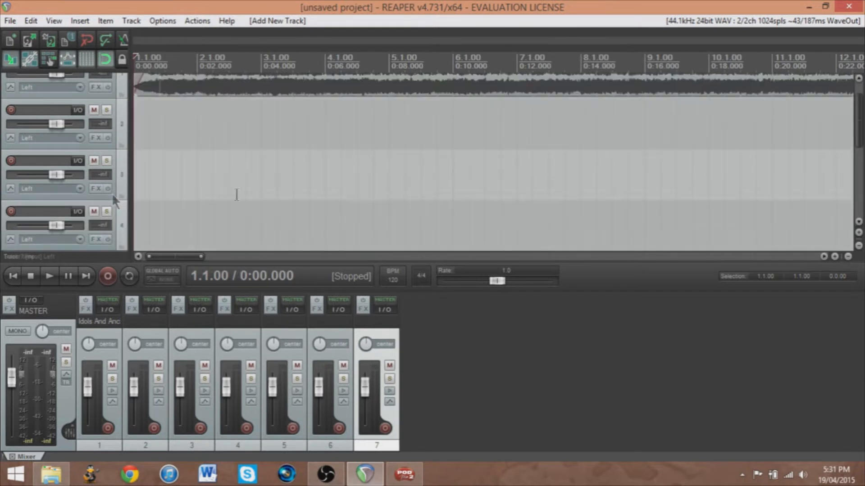
pyautogui.click(78, 162)
pyautogui.moveTo(120, 186)
pyautogui.click(185, 185)
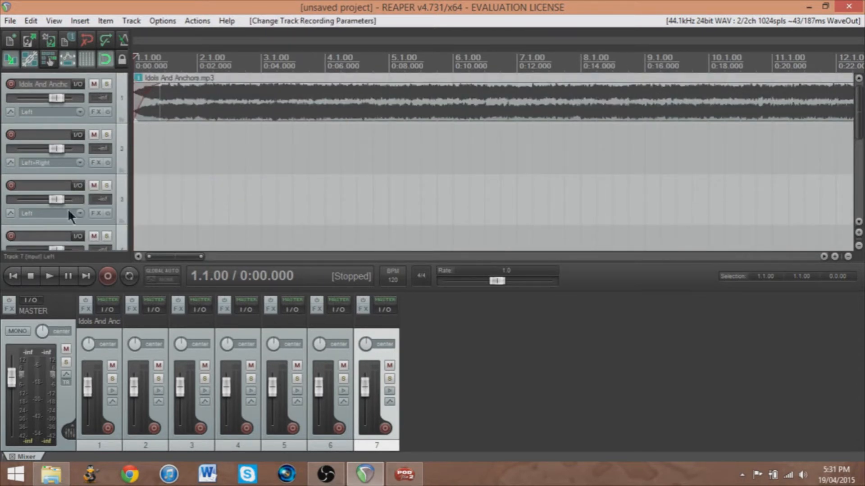
pyautogui.click(82, 212)
pyautogui.moveTo(146, 236)
pyautogui.click(220, 234)
# Step: Set the recording input of tracks 4 and 5 to stereo Left / Right
pyautogui.scroll(-3, 682, 153)
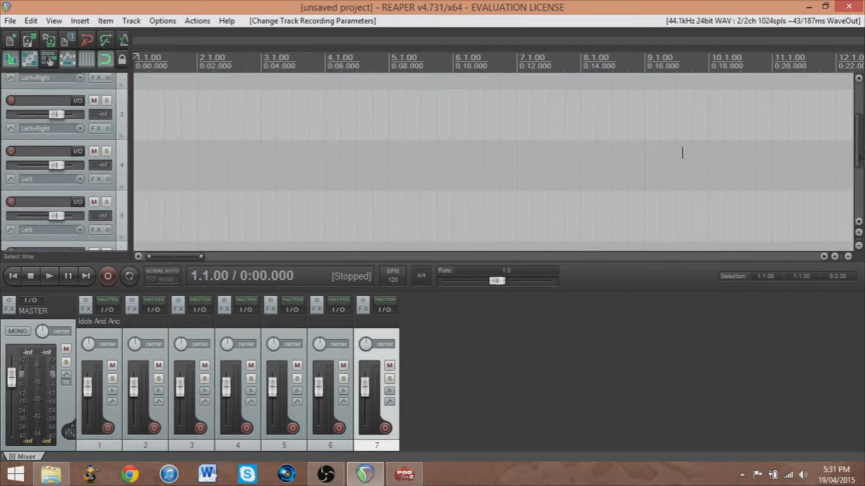
pyautogui.click(83, 180)
pyautogui.moveTo(115, 204)
pyautogui.click(201, 204)
pyautogui.scroll(-3, 861, 189)
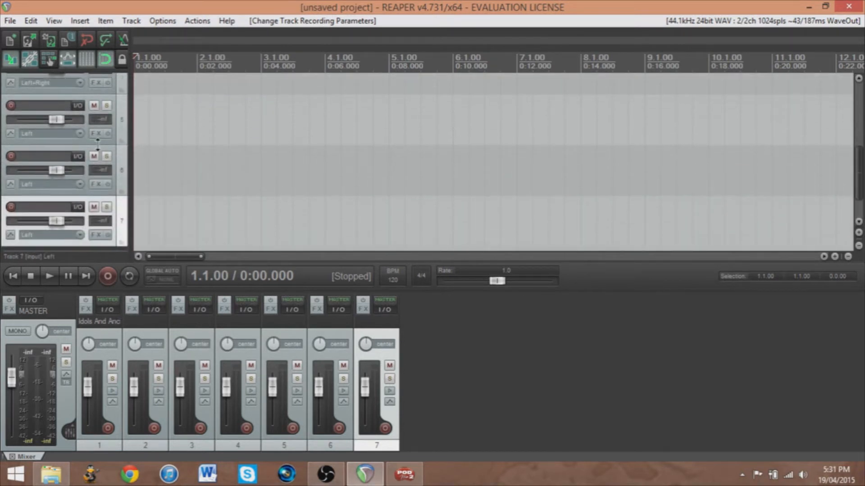
pyautogui.click(80, 132)
pyautogui.moveTo(112, 157)
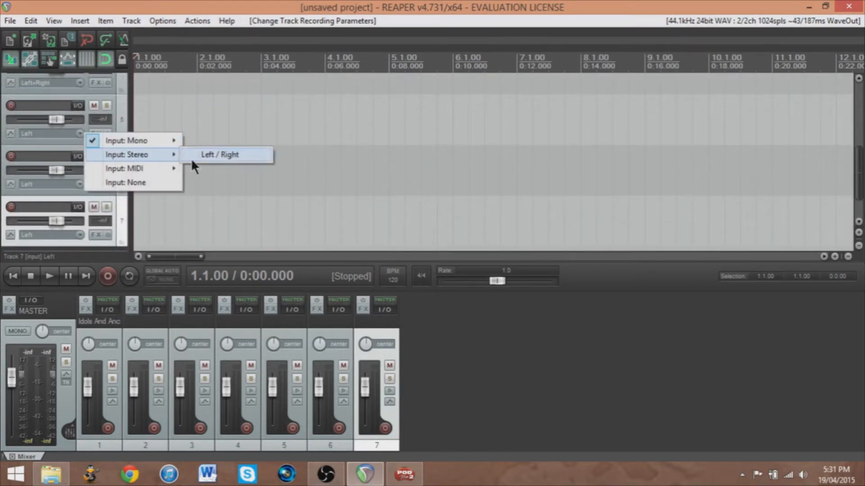
pyautogui.click(203, 155)
# Step: Set the recording input of tracks 6 and 7 to stereo Left / Right
pyautogui.click(82, 185)
pyautogui.moveTo(149, 216)
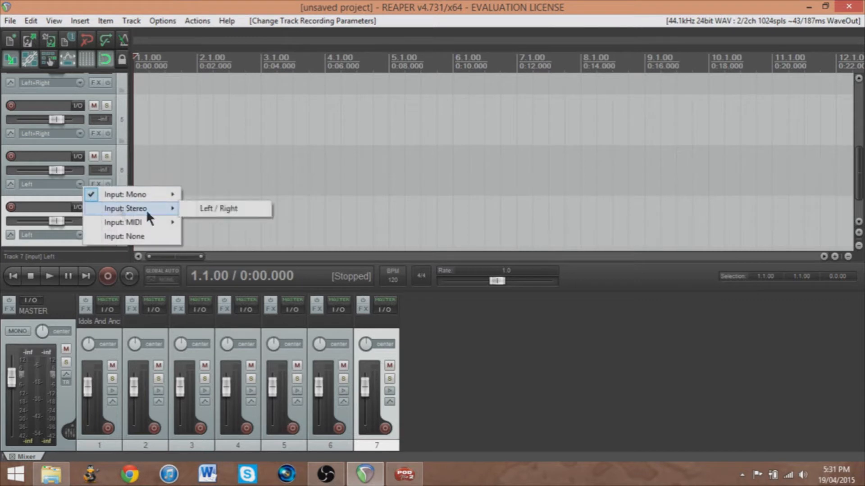
pyautogui.click(218, 208)
pyautogui.scroll(-1, 859, 169)
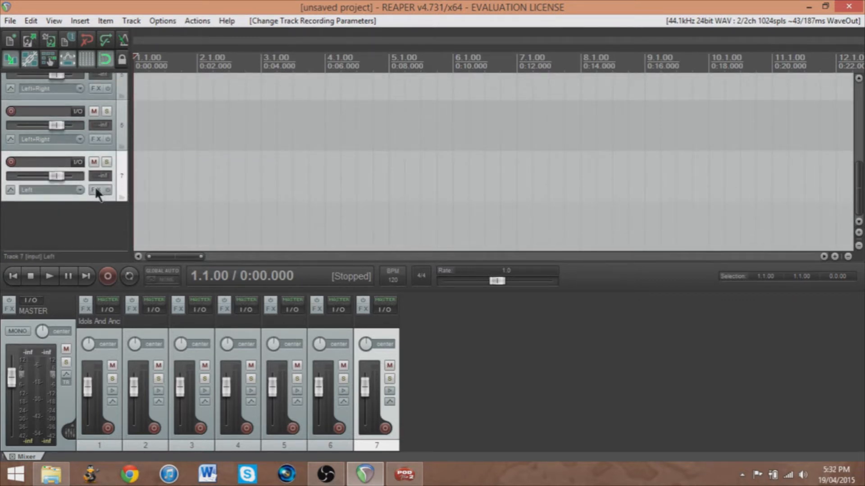
pyautogui.click(80, 189)
pyautogui.moveTo(101, 209)
pyautogui.click(201, 211)
# Step: Name track 2 "Lead 1", track 3 "Lead 2" and track 4 "Harmony"
pyautogui.doubleClick(148, 323)
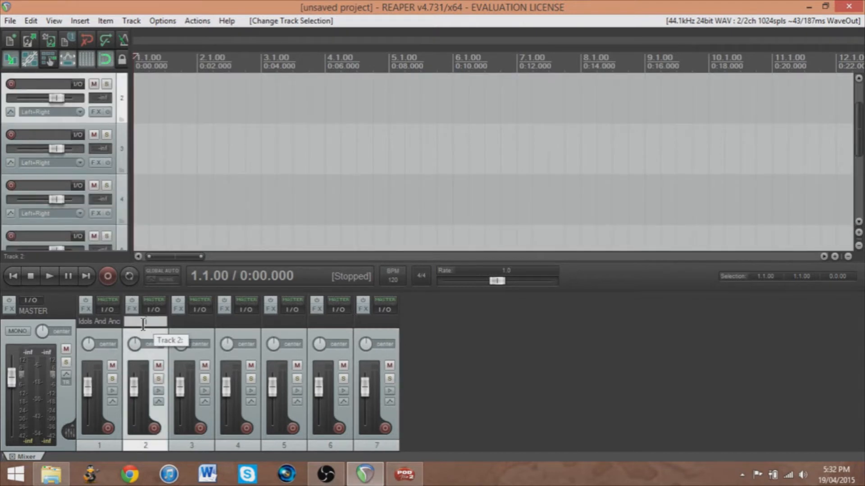
pyautogui.write('Lead 1')
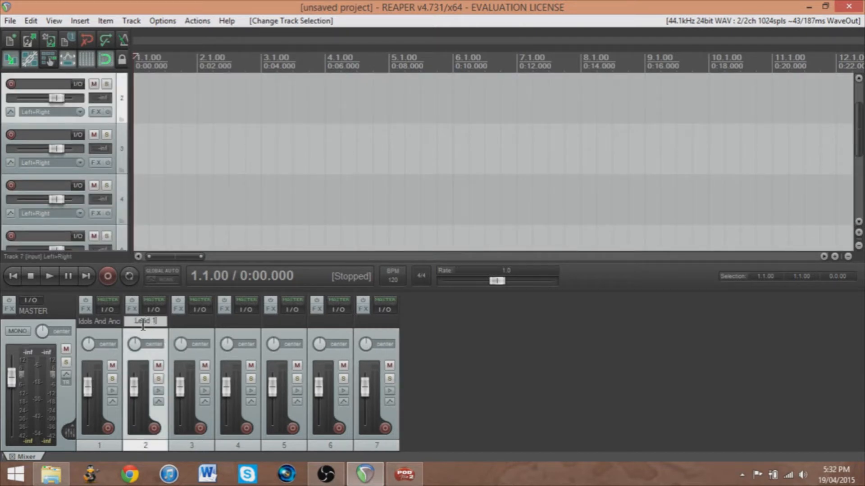
pyautogui.doubleClick(191, 322)
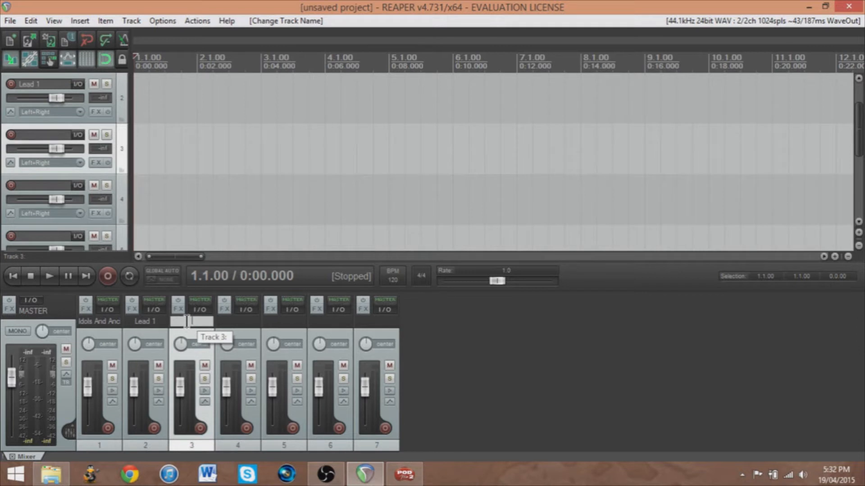
pyautogui.write('Lead 2')
pyautogui.doubleClick(243, 321)
pyautogui.write('Harm')
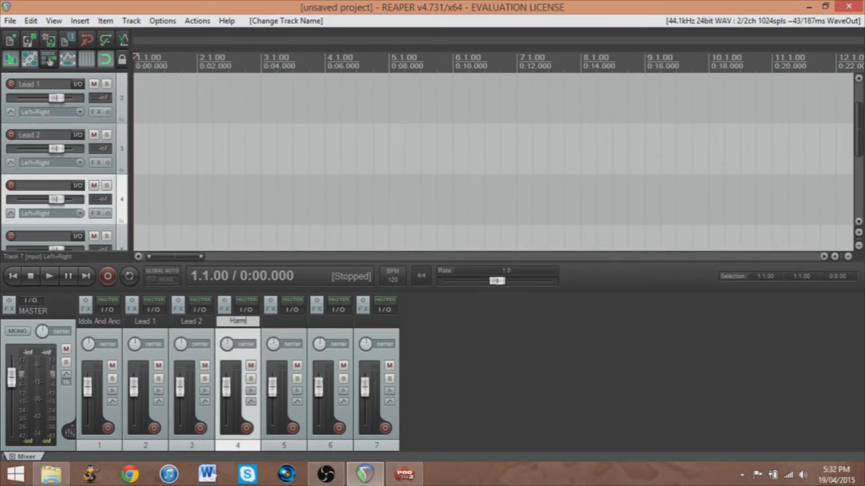
pyautogui.write('ony')
# Step: Name track 5 "Rhythm (L)", track 6 "Rhythm (R)" and track 7 "Rhythm (C)"
pyautogui.doubleClick(284, 321)
pyautogui.write('Rhythm')
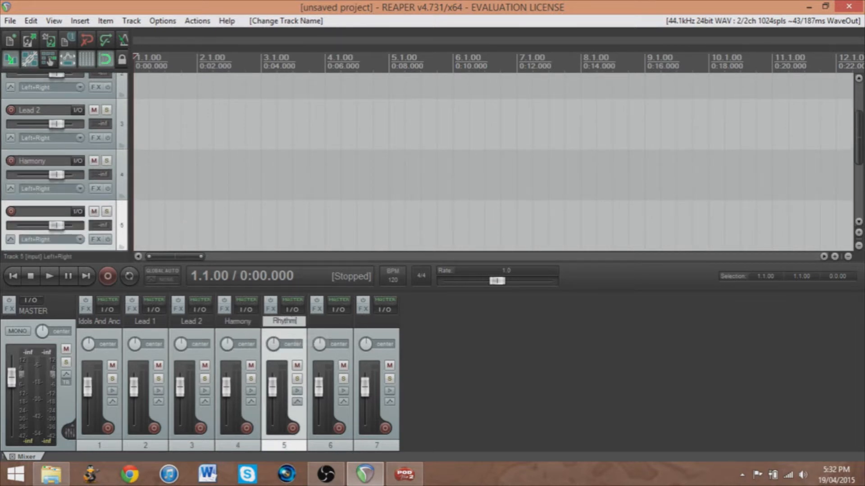
pyautogui.write(' (L')
pyautogui.doubleClick(318, 321)
pyautogui.write('Rhyth')
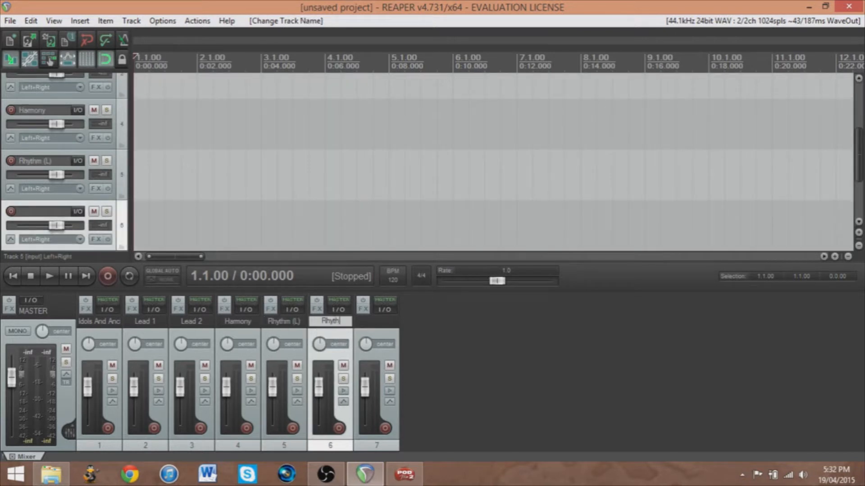
pyautogui.write('m (R')
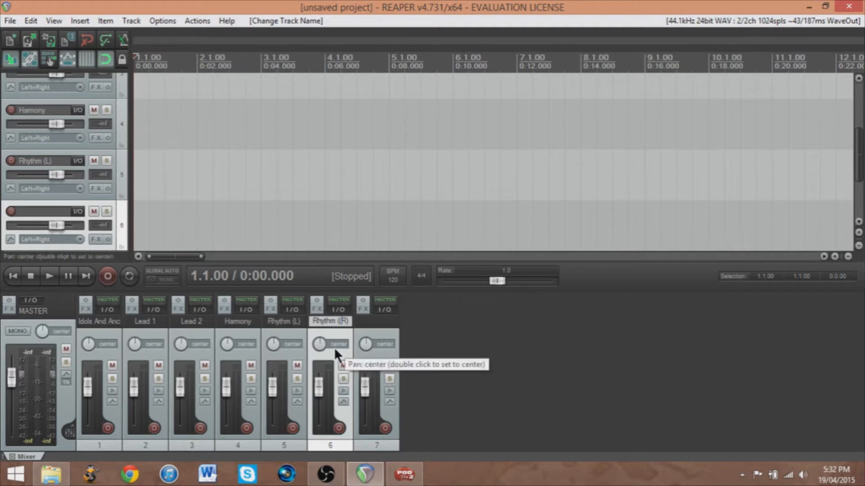
pyautogui.doubleClick(368, 321)
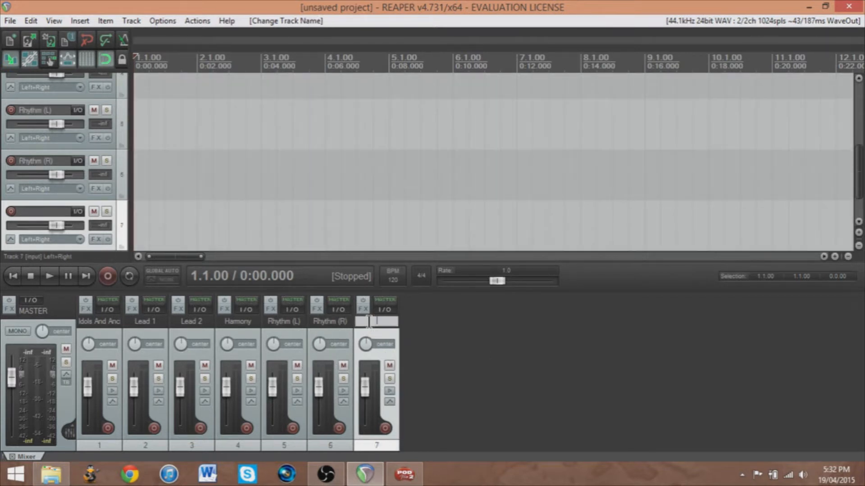
pyautogui.write('Rhythm (C)')
pyautogui.click(450, 321)
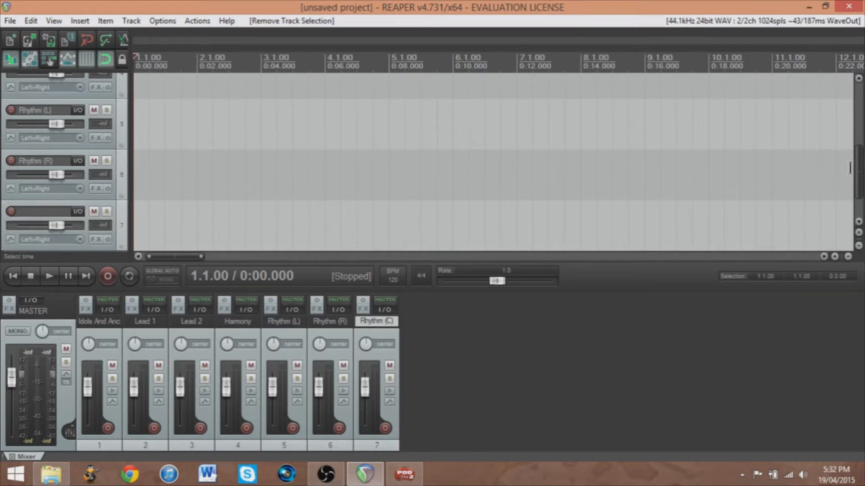
# Step: Arm the Rhythm (L) track for recording and display the Line 6 Spinal Puppet amp controls in POD Farm
pyautogui.moveTo(859, 182); pyautogui.dragTo(860, 121)
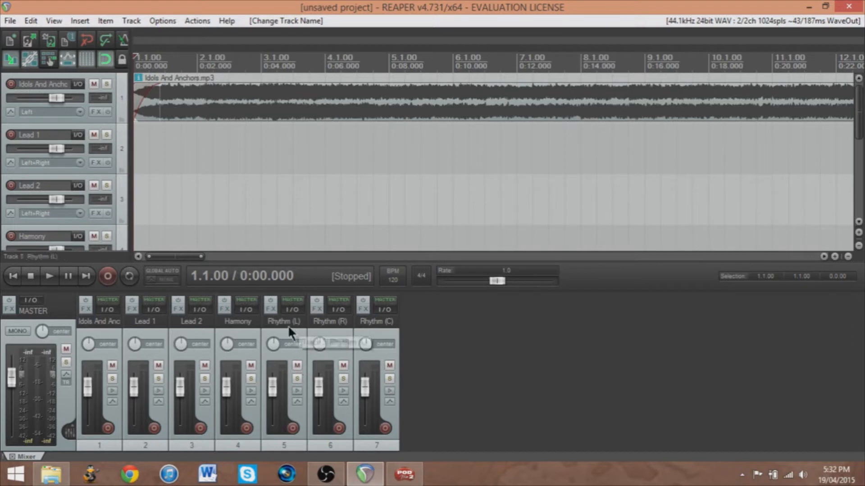
pyautogui.click(292, 429)
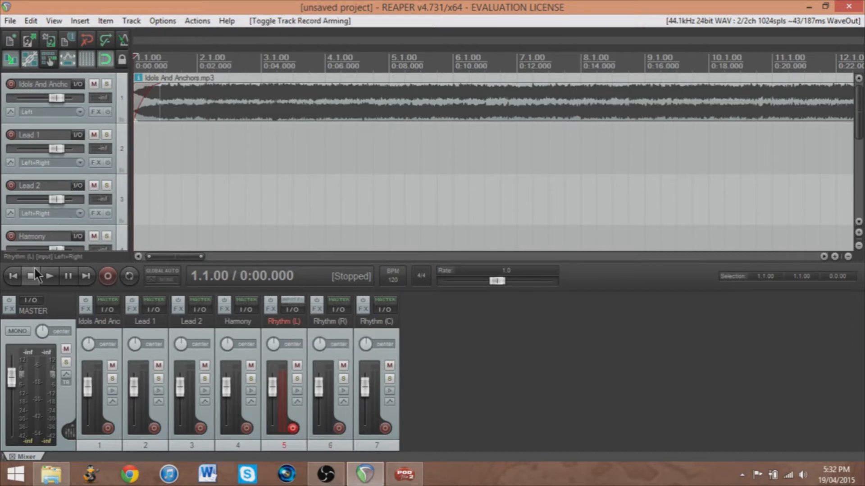
pyautogui.click(404, 475)
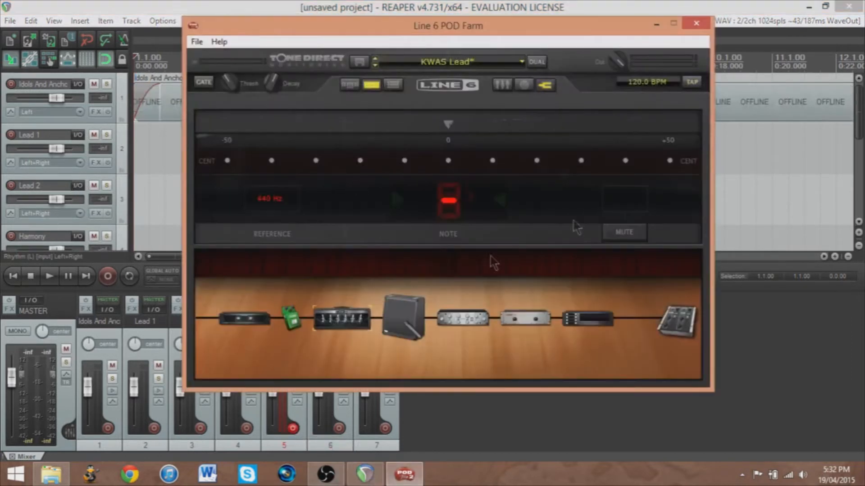
pyautogui.click(371, 84)
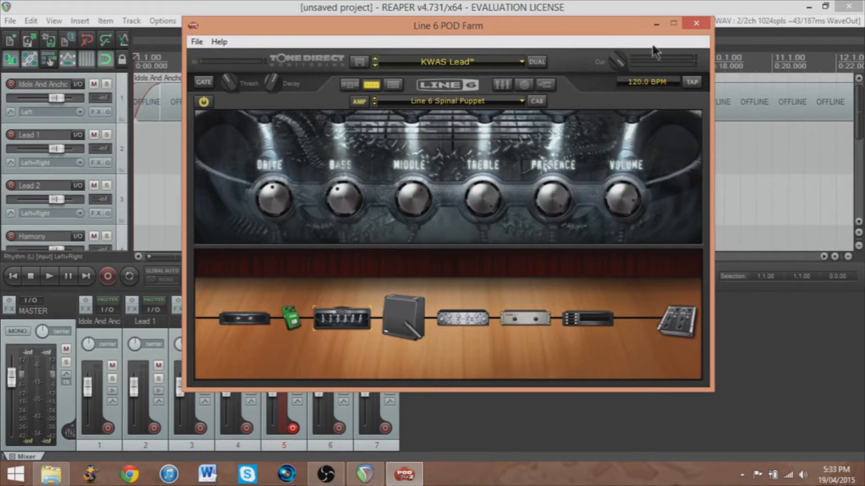
# Step: Back in REAPER, record a guitar take on Rhythm (L) from the project start along with the backing track and save the recording
pyautogui.click(655, 25)
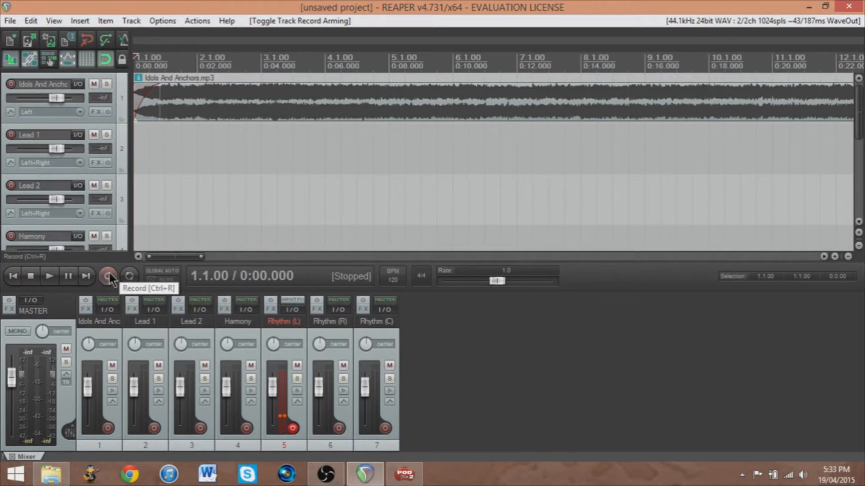
pyautogui.press('XF86AudioRaiseVolume')
pyautogui.press('XF86AudioRaiseVolume')
pyautogui.press('XF86AudioRaiseVolume')
pyautogui.click(108, 276)
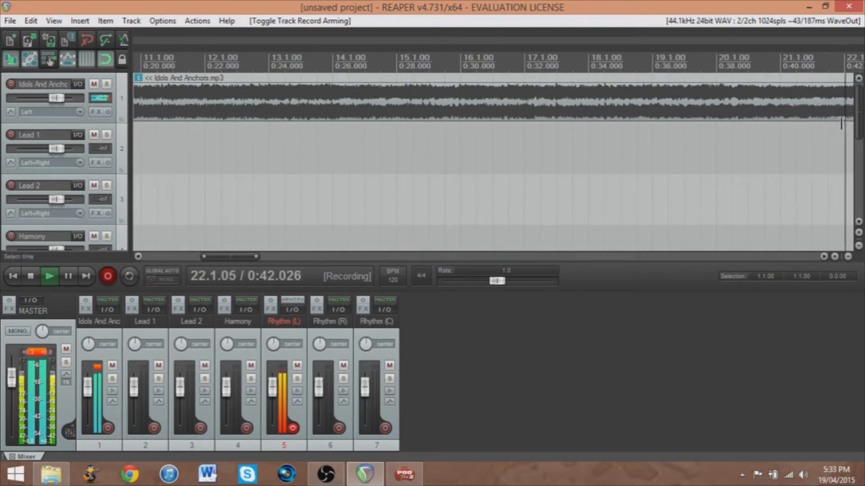
pyautogui.moveTo(859, 117); pyautogui.dragTo(860, 153)
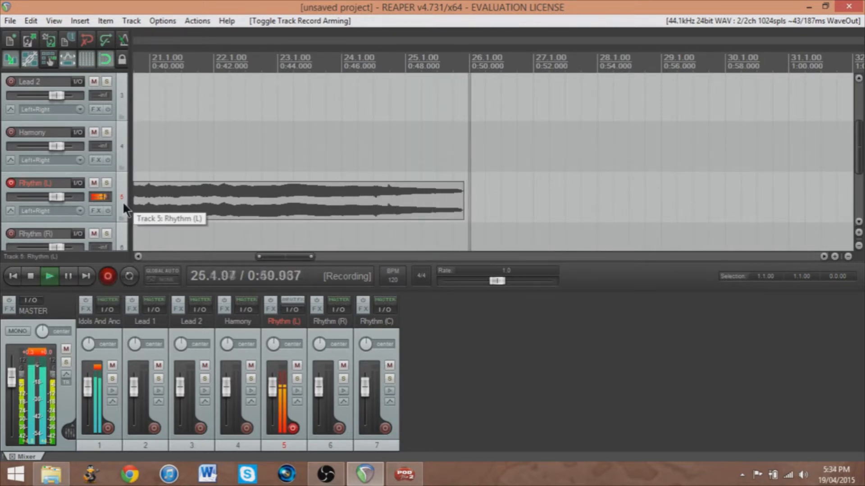
pyautogui.press('space')
pyautogui.press('Return')
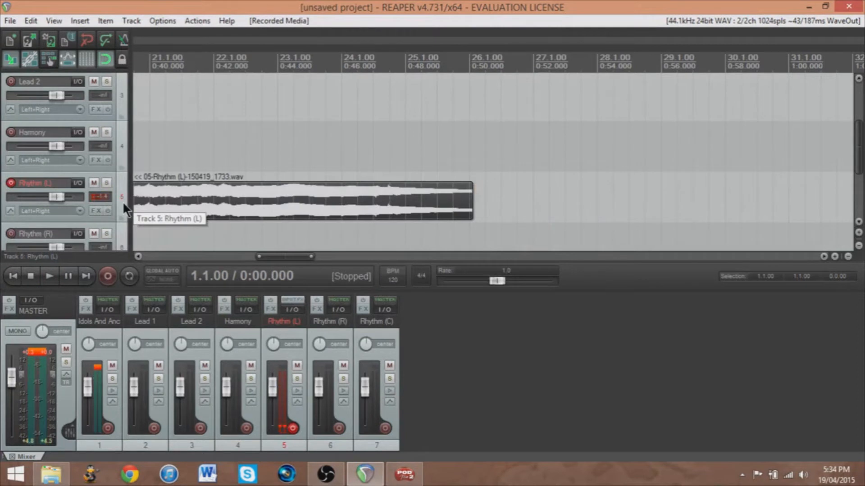
# Step: Disarm and mute the Rhythm (L) track, and arm Rhythm (R) for recording
pyautogui.click(294, 427)
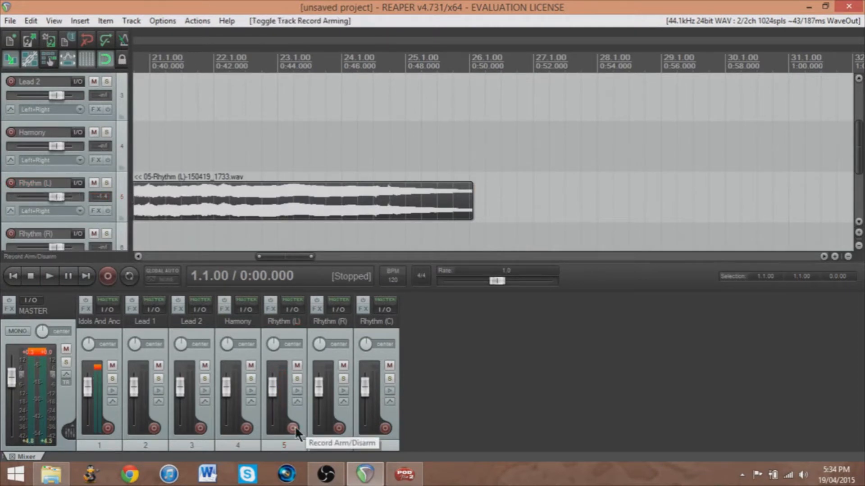
pyautogui.click(297, 365)
pyautogui.click(338, 428)
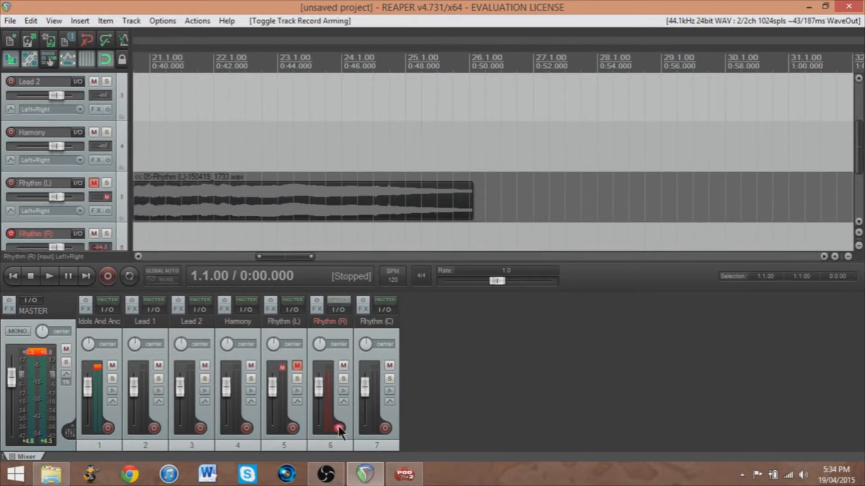
# Step: Record a second guitar take on Rhythm (R) starting at 2.1.00 and save the recording
pyautogui.moveTo(301, 257); pyautogui.dragTo(176, 249)
pyautogui.moveTo(860, 149); pyautogui.dragTo(858, 162)
pyautogui.click(195, 199)
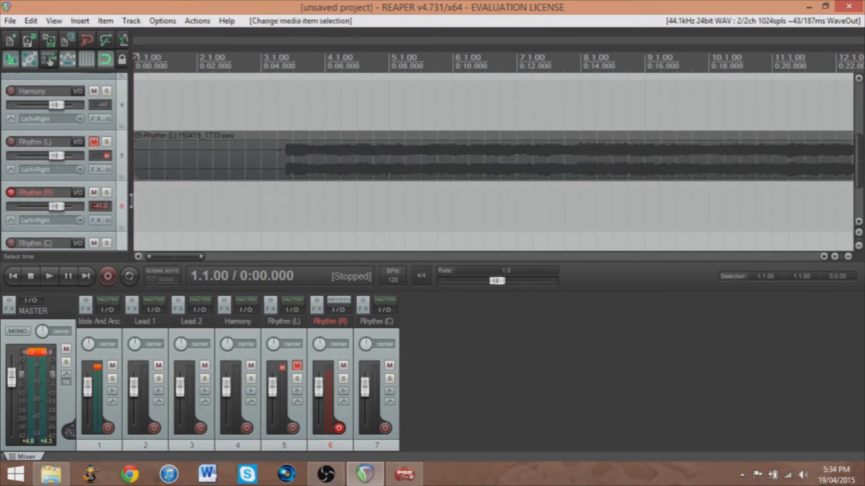
pyautogui.click(108, 277)
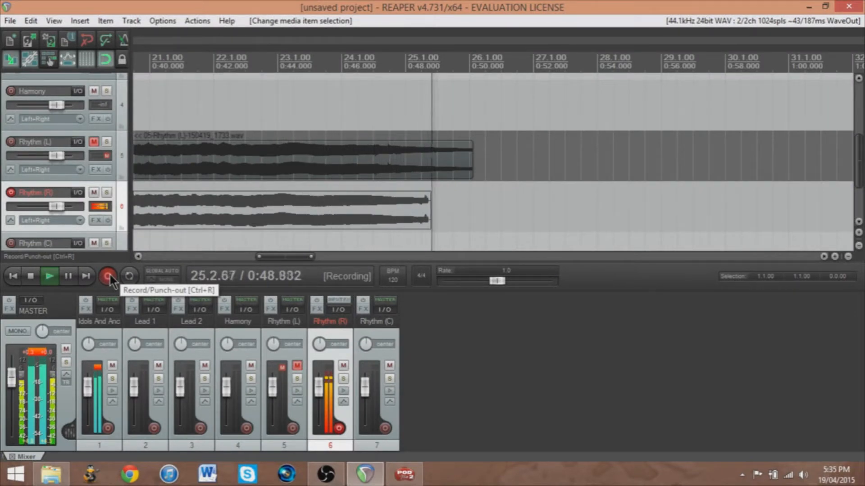
pyautogui.click(109, 274)
pyautogui.press('Return')
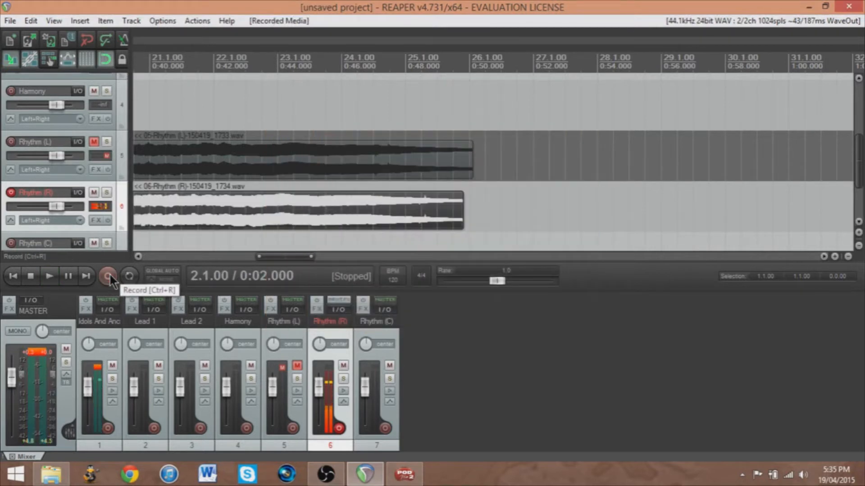
# Step: Unmute the Rhythm (L) track and disarm Rhythm (R)
pyautogui.moveTo(298, 258); pyautogui.dragTo(177, 255)
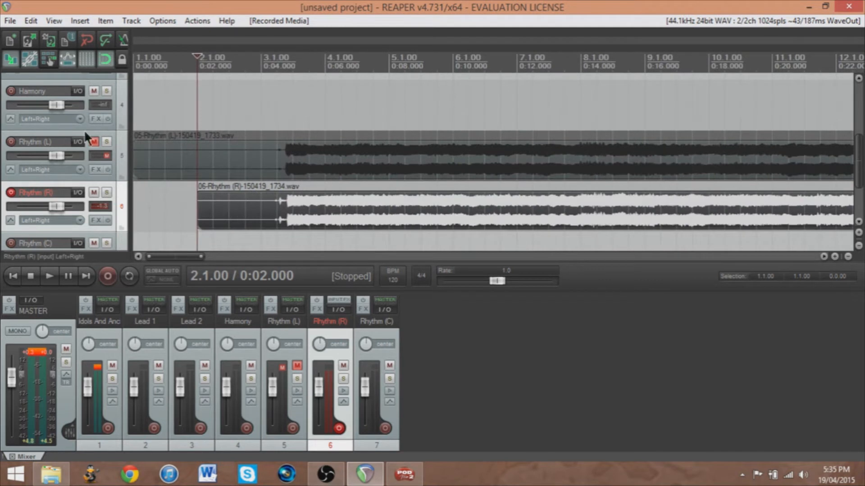
pyautogui.click(94, 143)
pyautogui.click(12, 193)
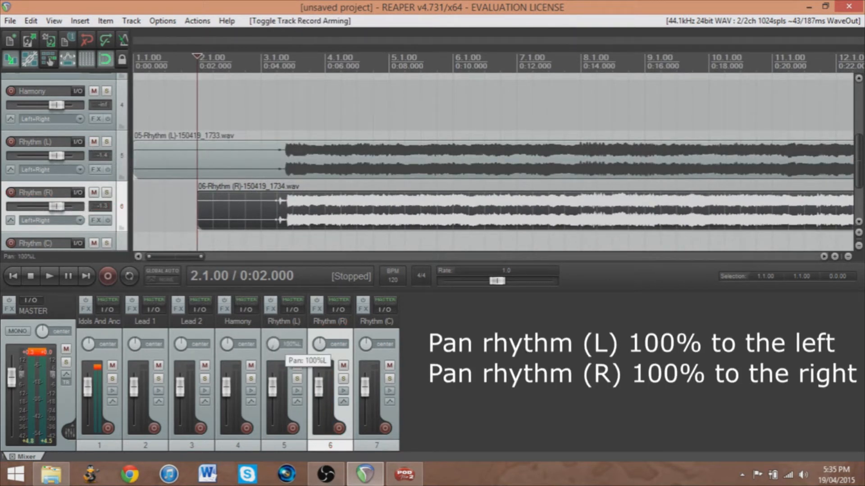
# Step: Pan Rhythm (L) 100% left and Rhythm (R) 100% right, checking the panning in playback from 3.1.00
pyautogui.moveTo(273, 344); pyautogui.dragTo(273, 383)
pyautogui.moveTo(319, 346); pyautogui.dragTo(320, 307)
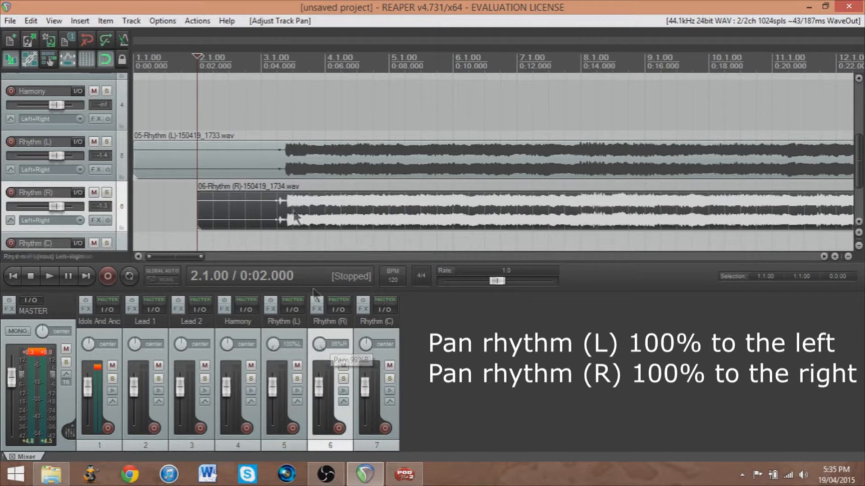
pyautogui.click(258, 193)
pyautogui.press('space')
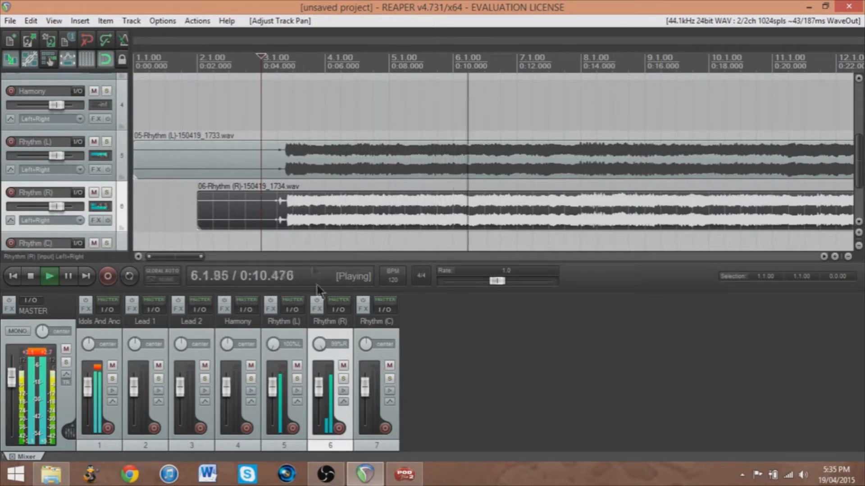
pyautogui.moveTo(318, 348); pyautogui.dragTo(319, 344)
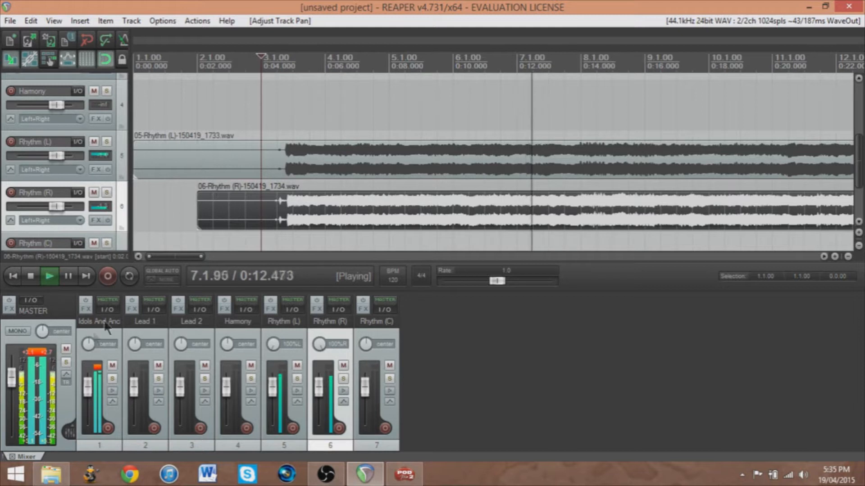
# Step: Compare the panned guitars with the Idols And Anchors track by toggling that track's mute and solo during playback, and stop
pyautogui.click(113, 364)
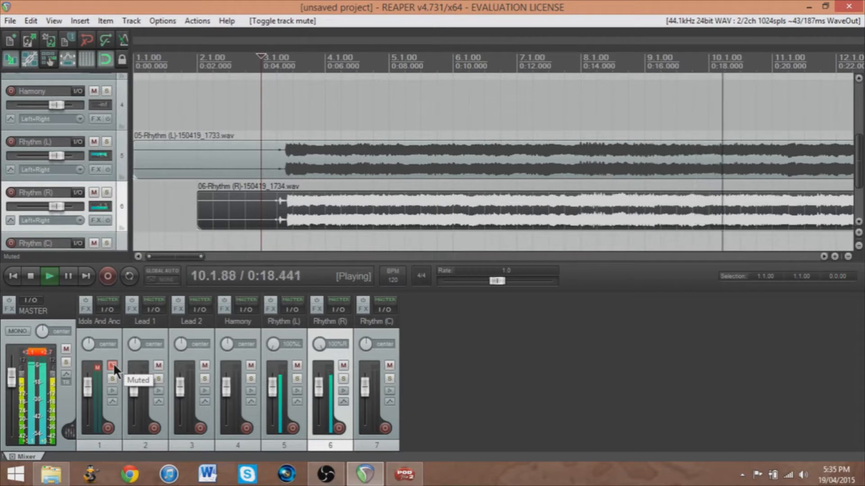
pyautogui.click(112, 362)
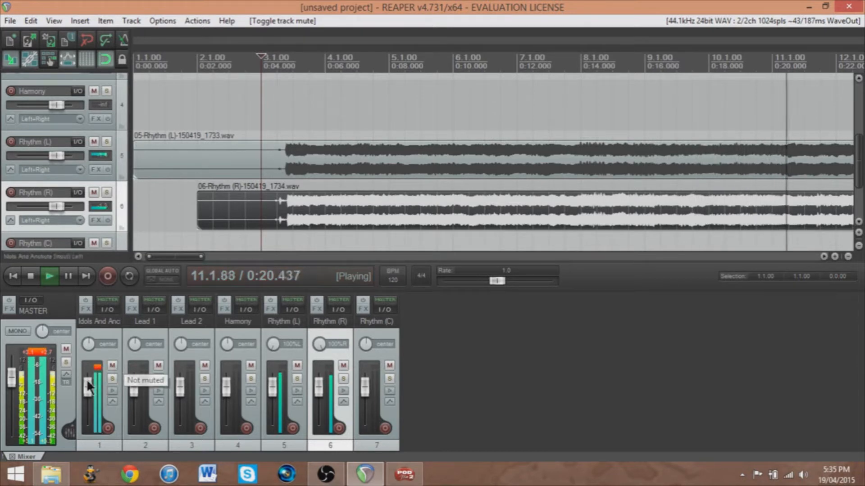
pyautogui.click(112, 378)
pyautogui.click(112, 378)
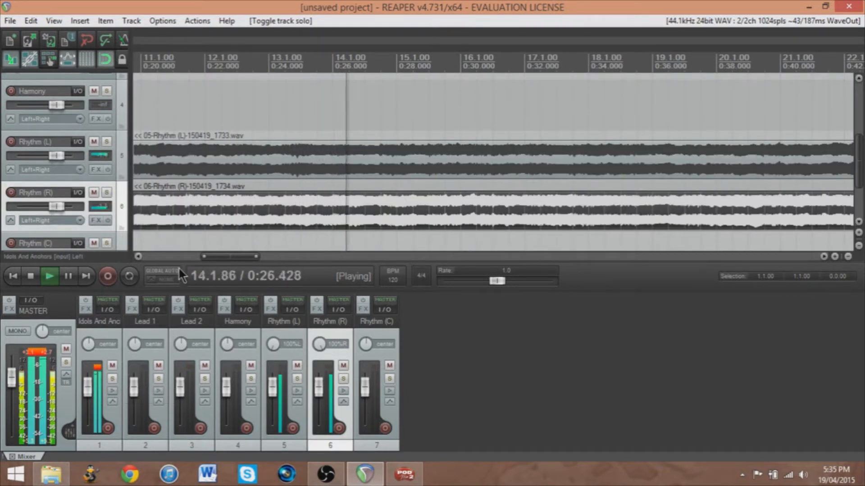
pyautogui.press('space')
# Step: Lower the Rhythm (C) track's volume slightly and arm it for recording
pyautogui.scroll(-2, 858, 167)
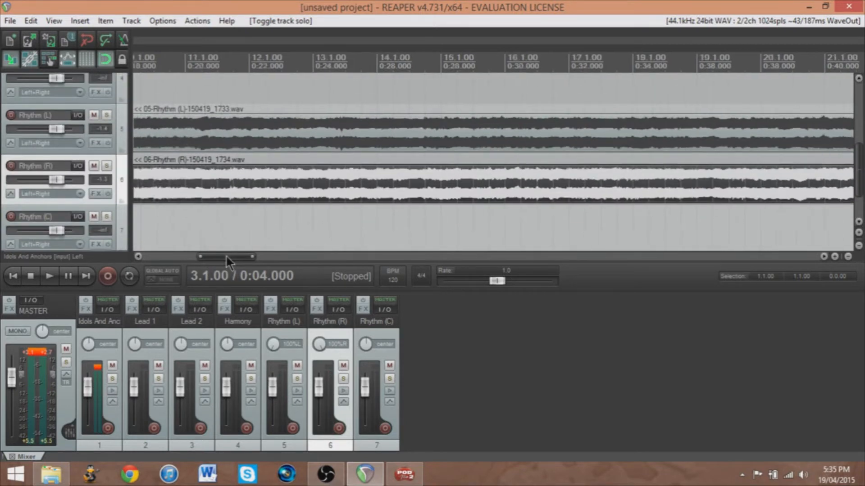
pyautogui.moveTo(228, 257); pyautogui.dragTo(178, 257)
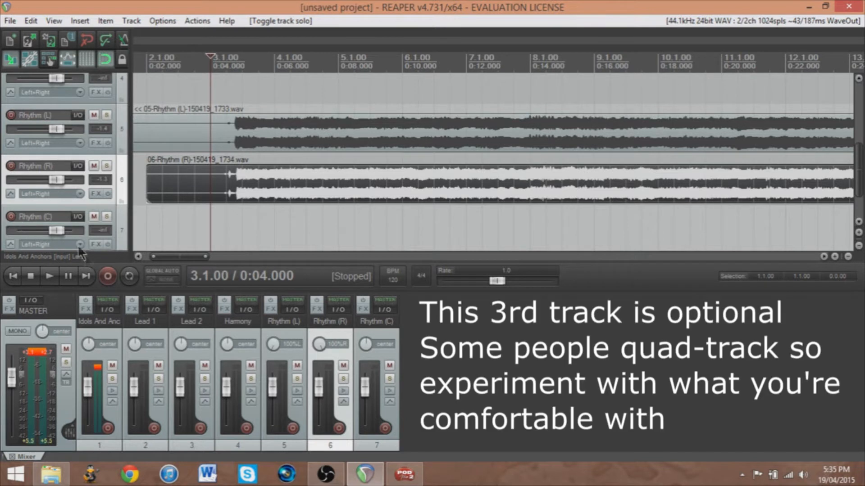
pyautogui.moveTo(57, 228); pyautogui.dragTo(54, 227)
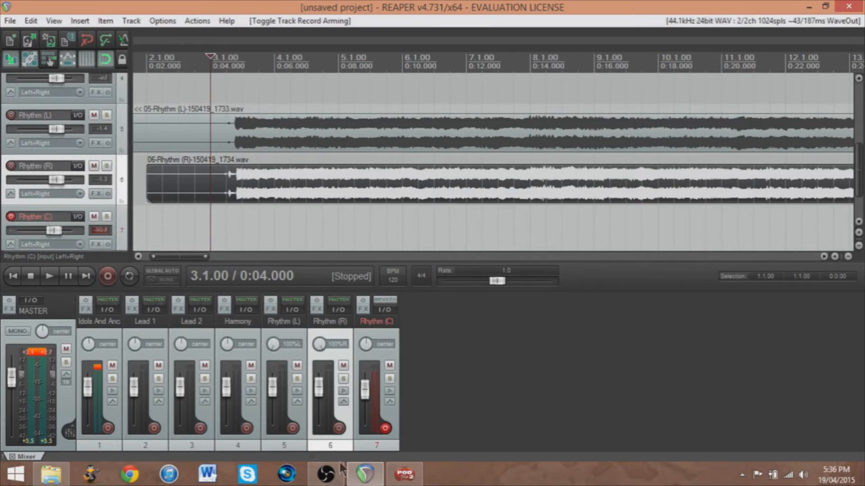
# Step: Switch to POD Farm, load the tone "KWAS rhythm.l6t", and minimize its window
pyautogui.click(404, 474)
pyautogui.click(359, 61)
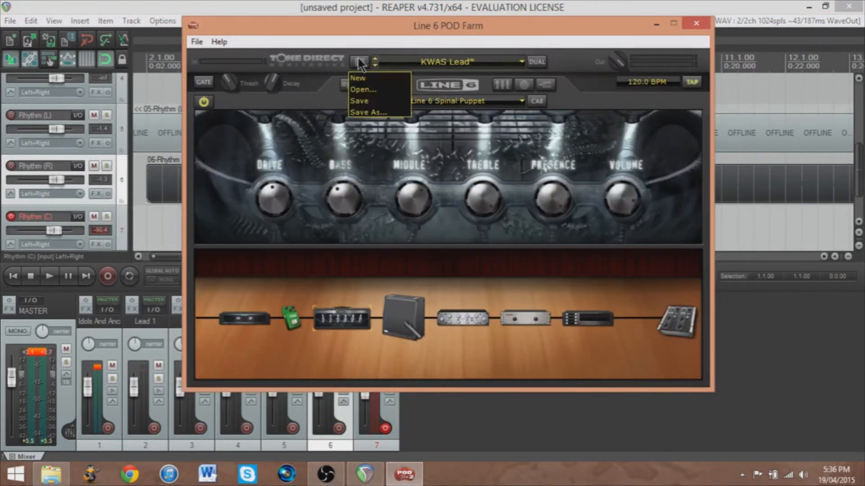
pyautogui.click(366, 88)
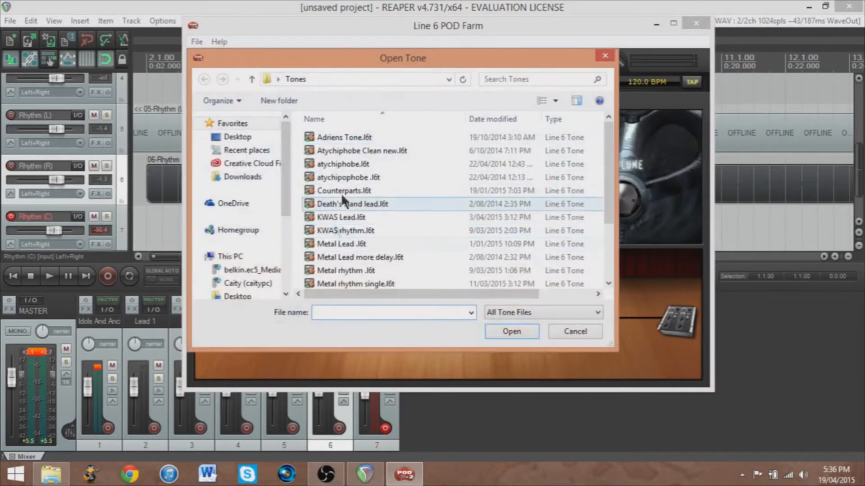
pyautogui.doubleClick(351, 230)
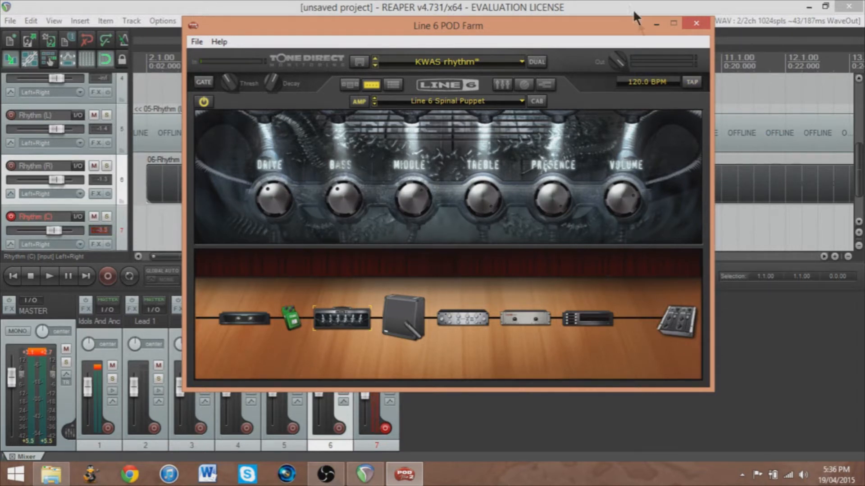
pyautogui.click(656, 23)
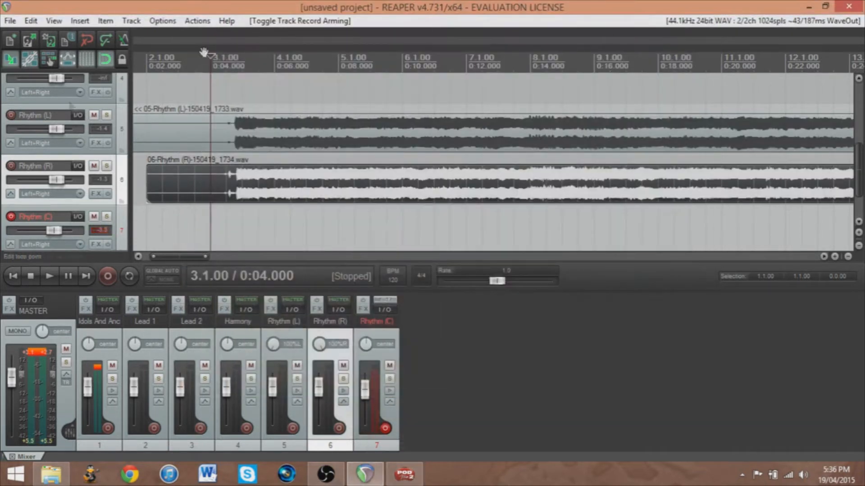
# Step: Mute the Rhythm (R) and Rhythm (L) tracks
pyautogui.click(94, 165)
pyautogui.click(93, 115)
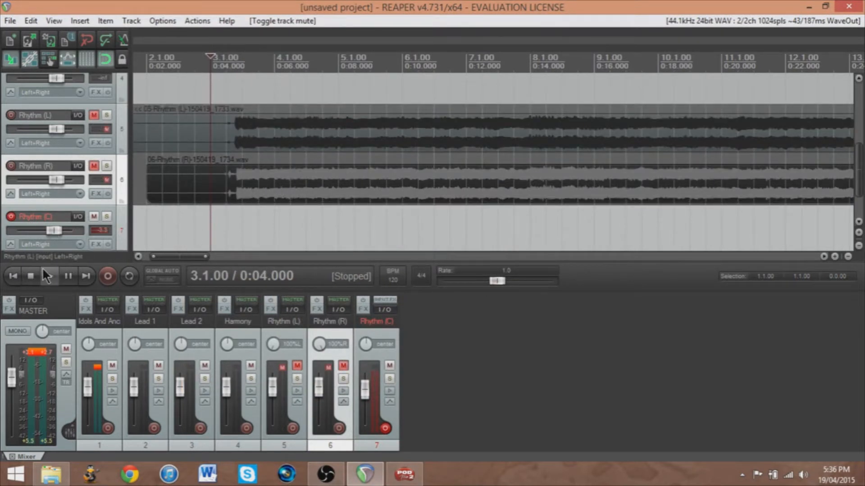
pyautogui.click(207, 220)
pyautogui.click(197, 221)
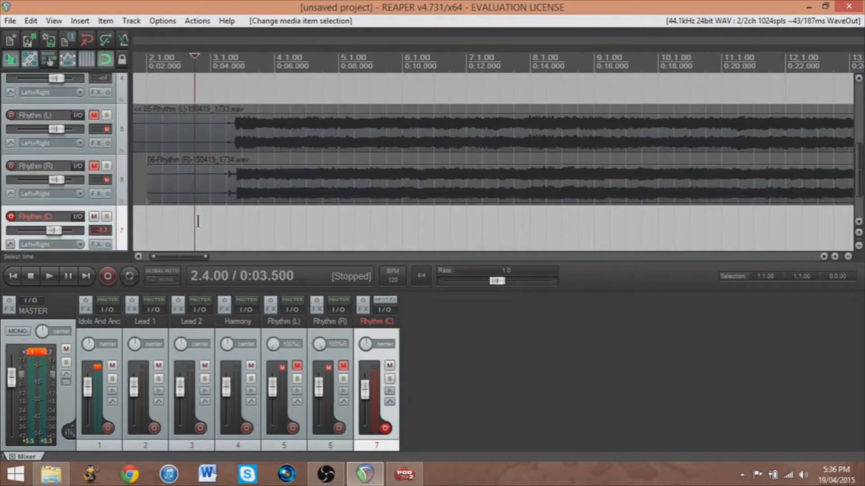
pyautogui.click(110, 278)
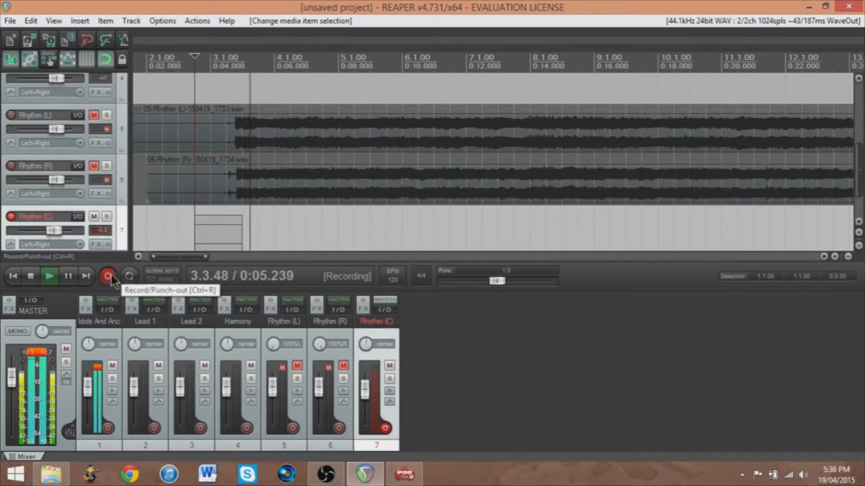
pyautogui.click(110, 278)
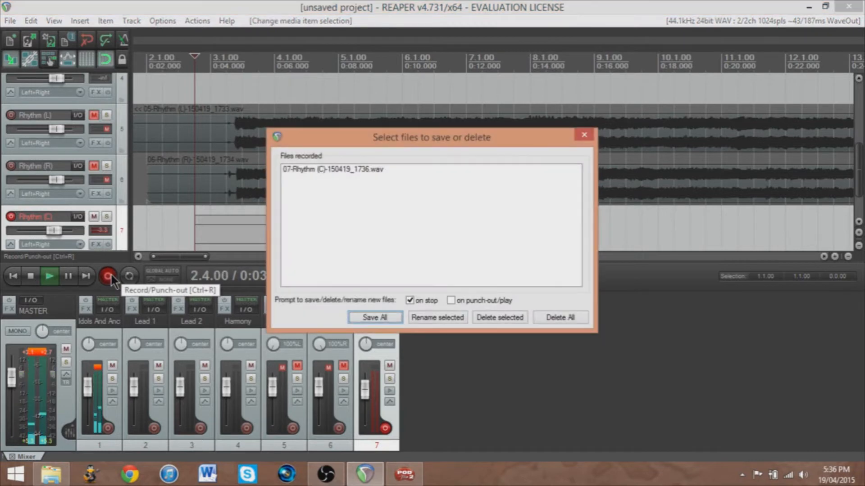
pyautogui.press('Return')
pyautogui.press('Delete')
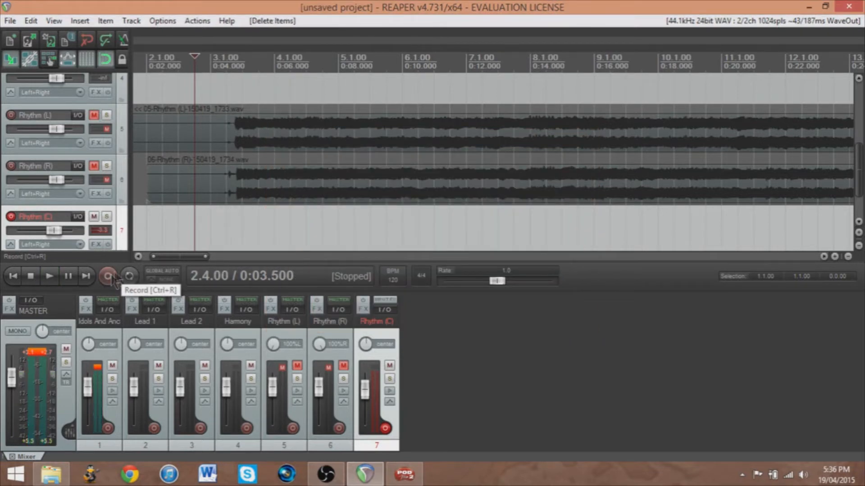
# Step: Record a guitar take on Rhythm (C) from the project start and save the recording
pyautogui.click(13, 276)
pyautogui.click(106, 277)
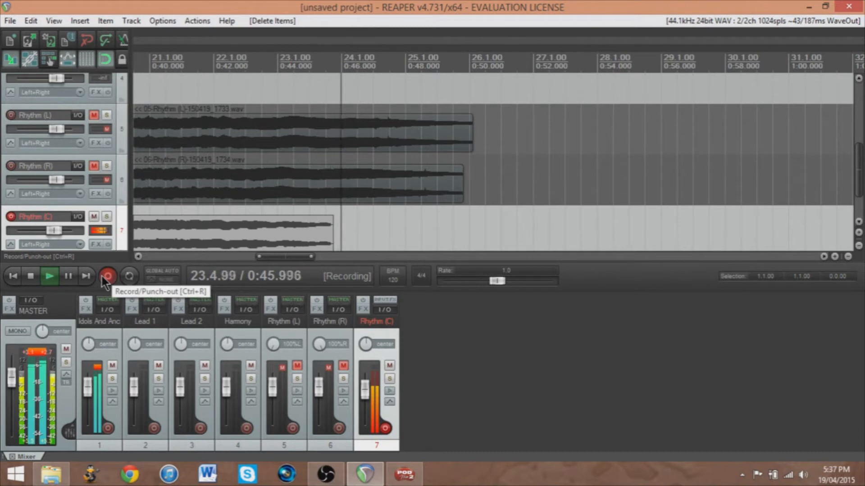
pyautogui.click(103, 278)
pyautogui.press('Return')
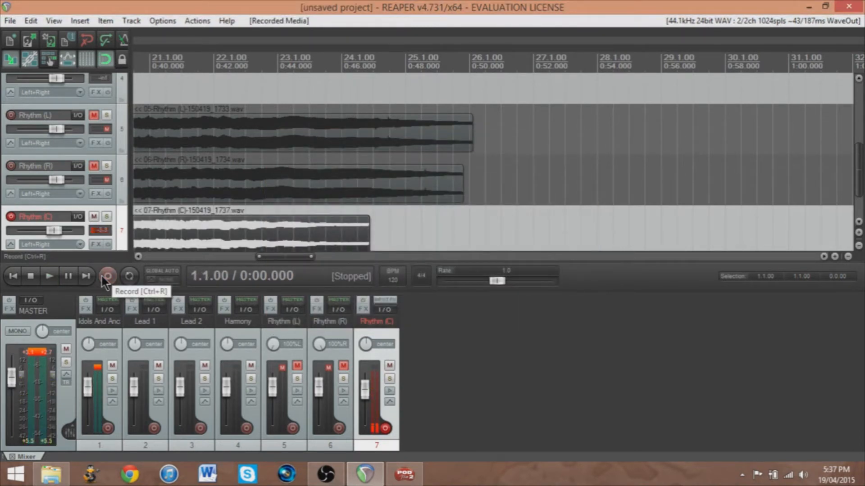
# Step: Unmute the Rhythm (R) and Rhythm (L) tracks
pyautogui.moveTo(290, 258); pyautogui.dragTo(238, 264)
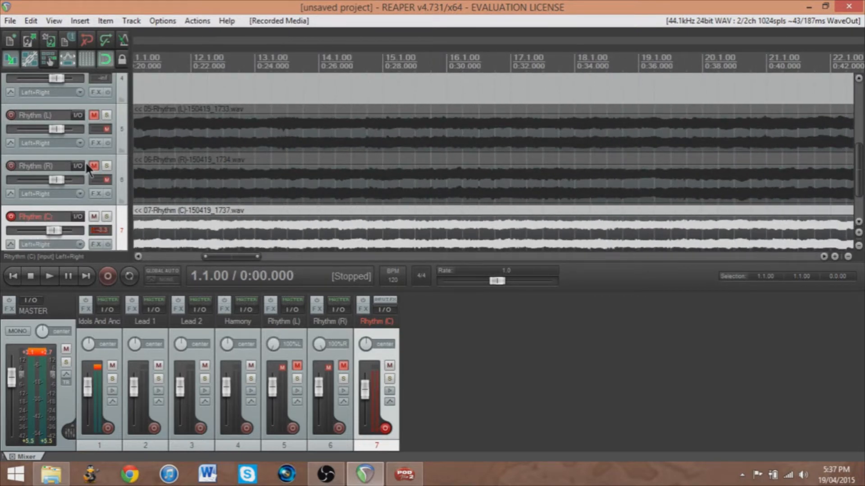
pyautogui.click(93, 166)
pyautogui.click(94, 115)
# Step: Play the rhythm guitars from 2.4.00 with the Idols And Anchors track muted
pyautogui.moveTo(250, 261); pyautogui.dragTo(188, 258)
pyautogui.click(239, 244)
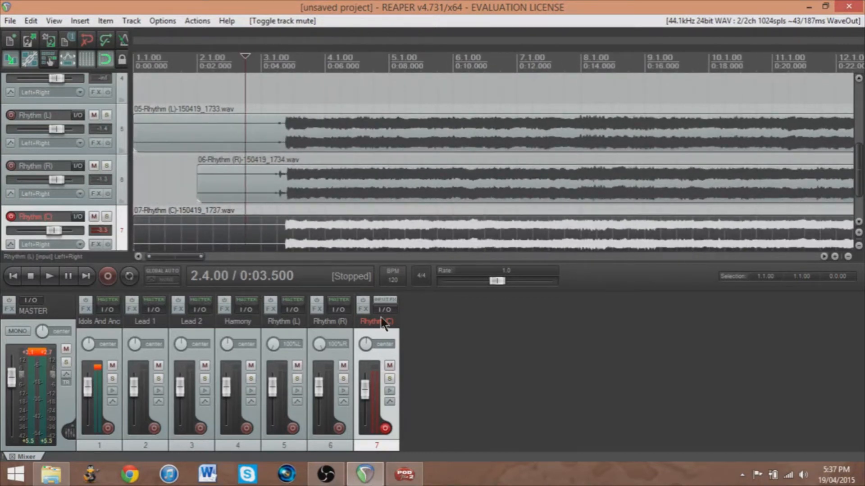
pyautogui.press('space')
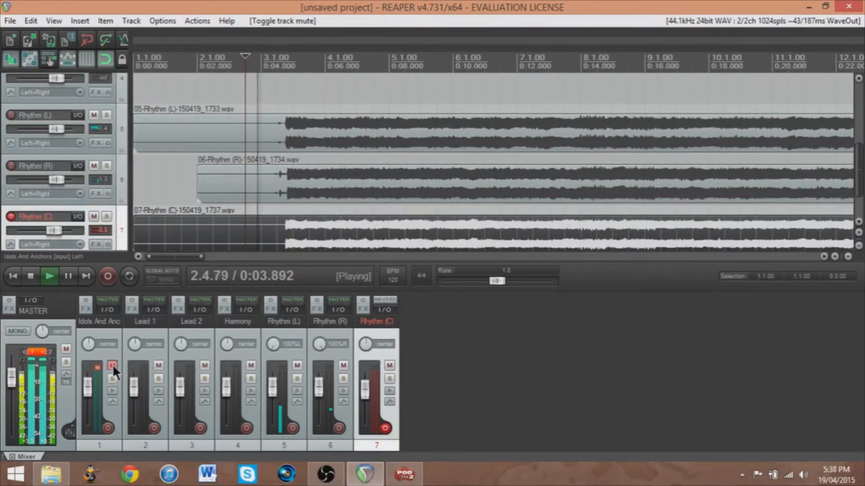
pyautogui.click(113, 365)
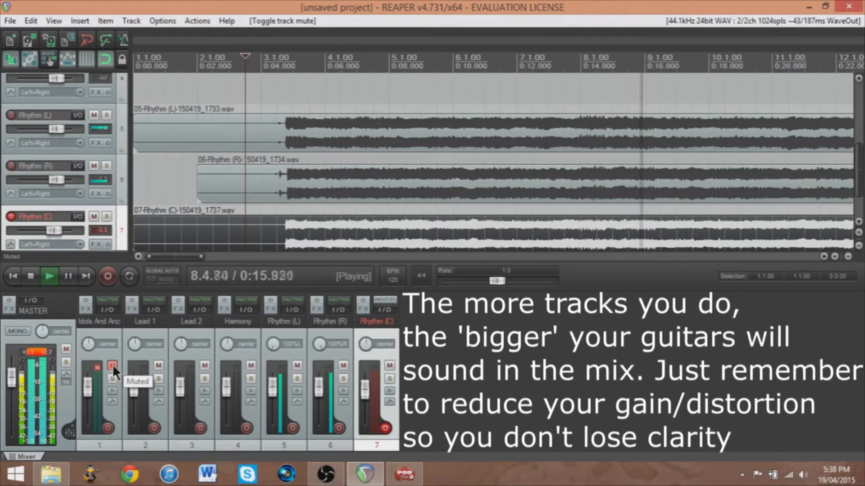
# Step: Unmute the Idols And Anchors track during playback, listen to the mix and stop it
pyautogui.click(112, 364)
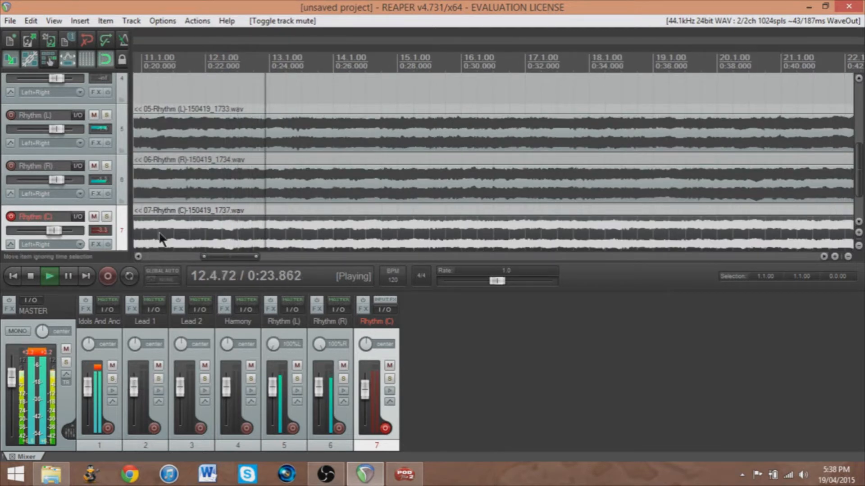
pyautogui.scroll(-3, 159, 229)
pyautogui.scroll(-2, 160, 232)
pyautogui.scroll(1, 160, 232)
pyautogui.press('space')
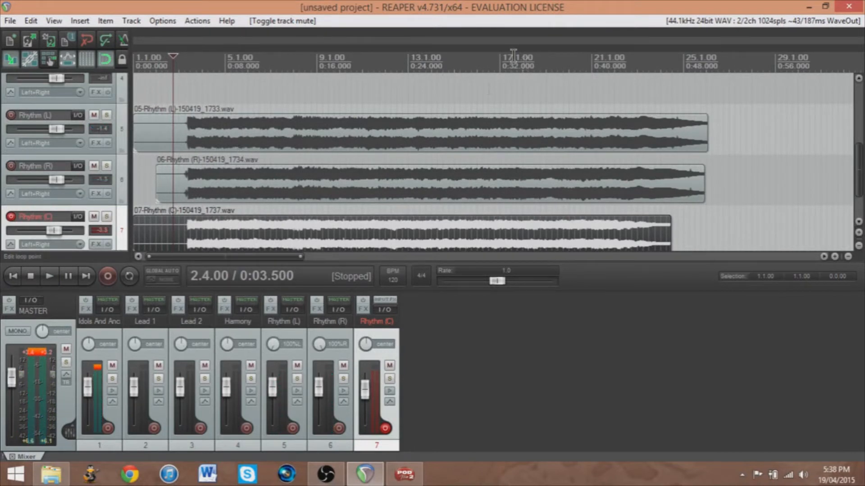
# Step: Mute the Rhythm (L), Rhythm (R) and Rhythm (C) tracks
pyautogui.click(94, 115)
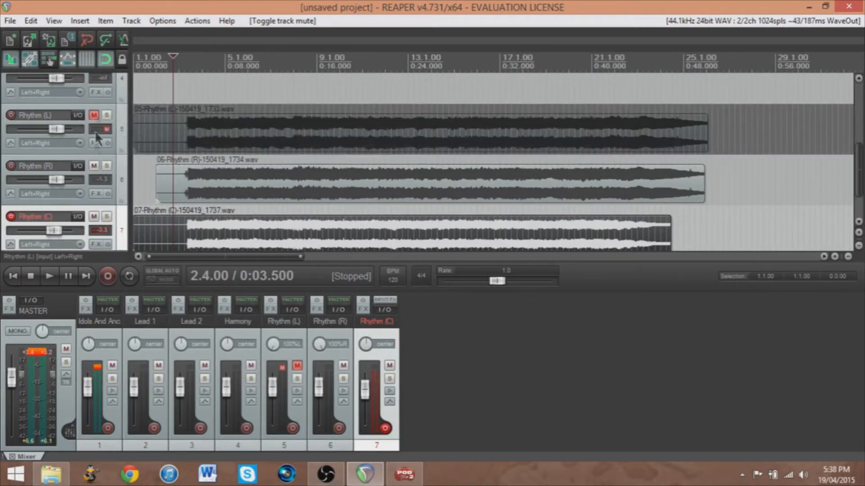
pyautogui.click(94, 166)
pyautogui.click(94, 217)
# Step: Switch record arming from Rhythm (C) to Lead 1 and review the Metal Lead signal chain in POD Farm
pyautogui.moveTo(861, 157); pyautogui.dragTo(861, 104)
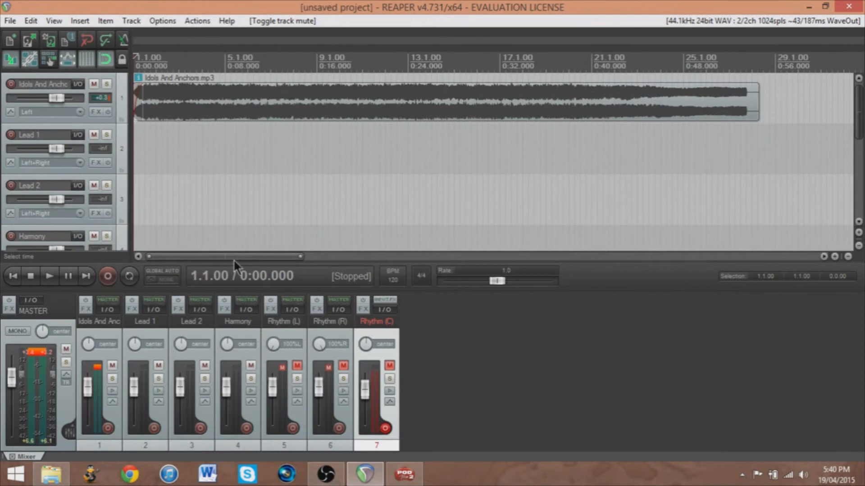
pyautogui.click(386, 428)
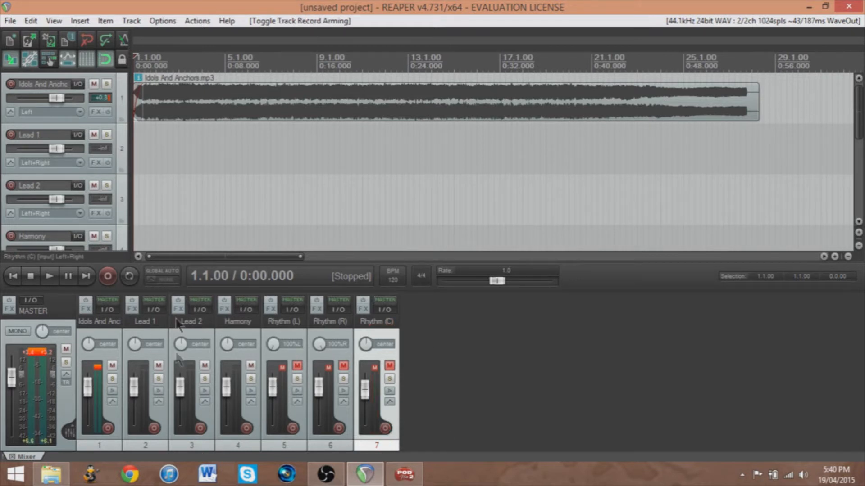
pyautogui.click(154, 428)
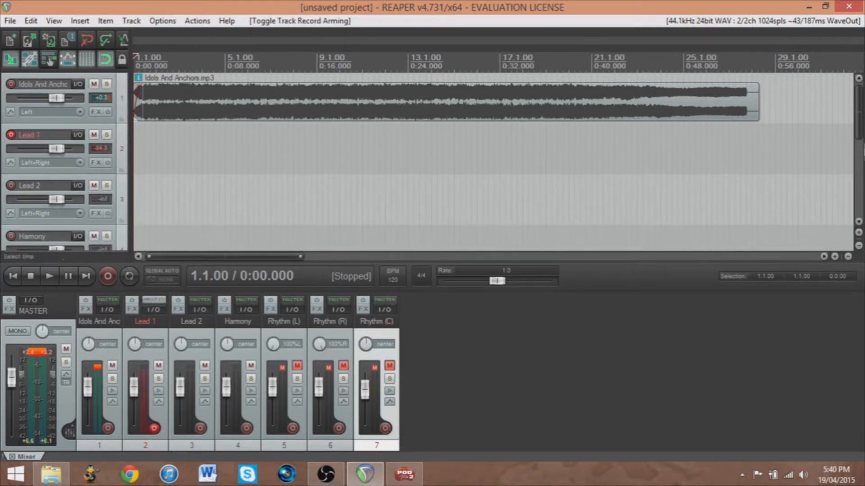
pyautogui.click(405, 475)
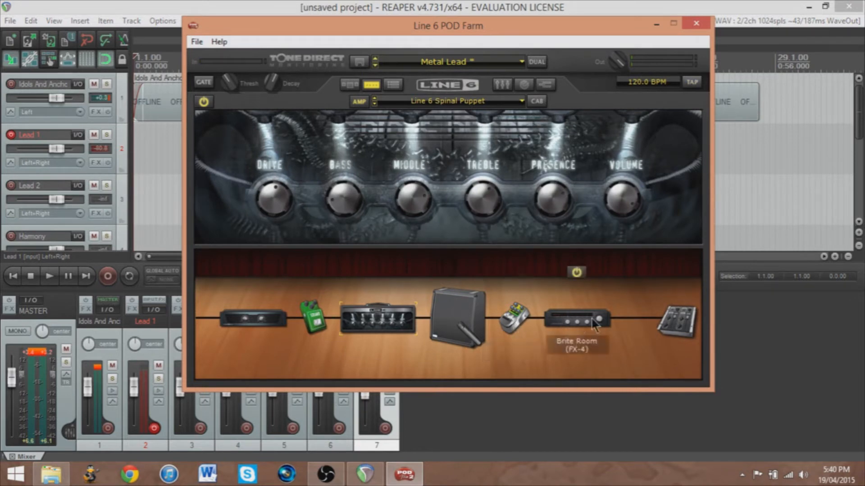
pyautogui.click(656, 25)
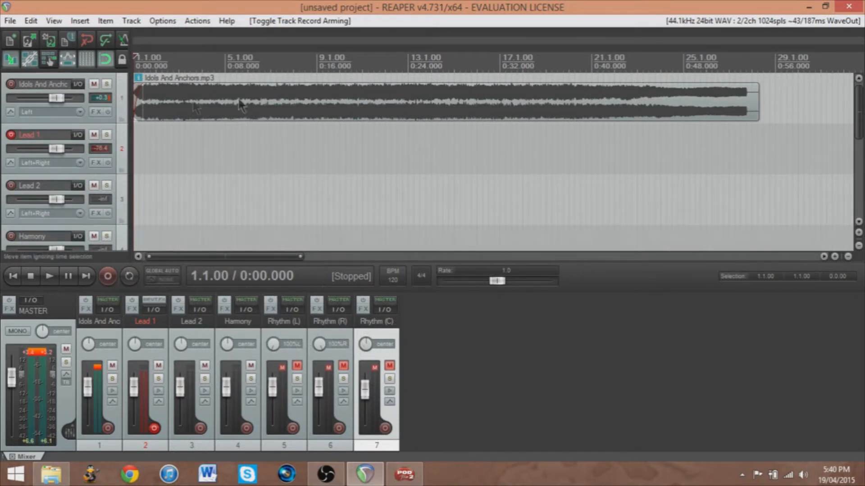
# Step: Record a lead guitar take on Lead 1 from the project start and save the recording
pyautogui.click(103, 277)
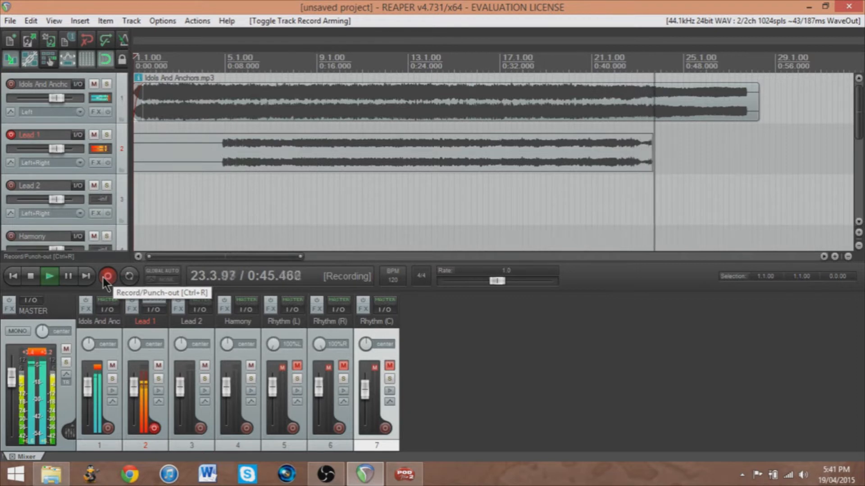
pyautogui.click(105, 277)
pyautogui.press('Return')
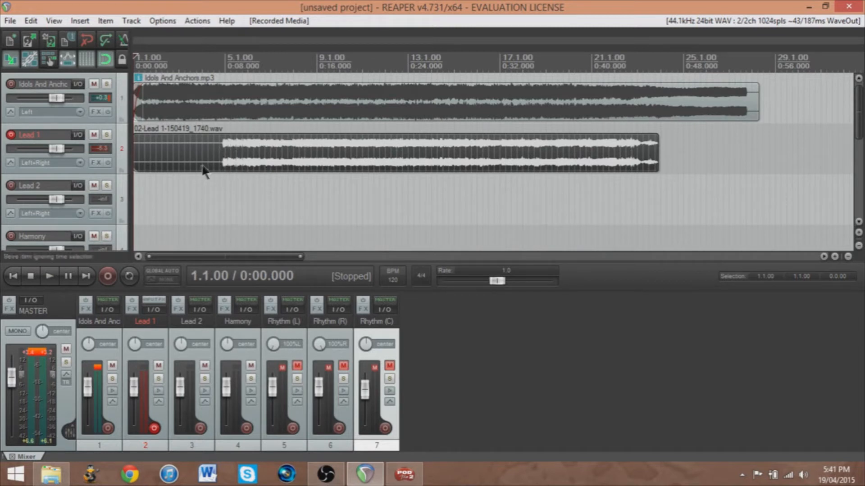
# Step: Play back the Lead 1 take with the backing track from 4.3.00
pyautogui.click(215, 158)
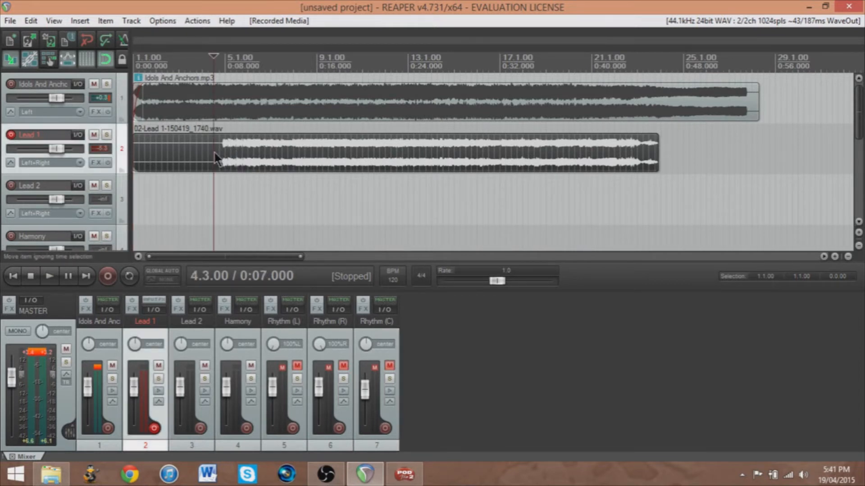
pyautogui.press('space')
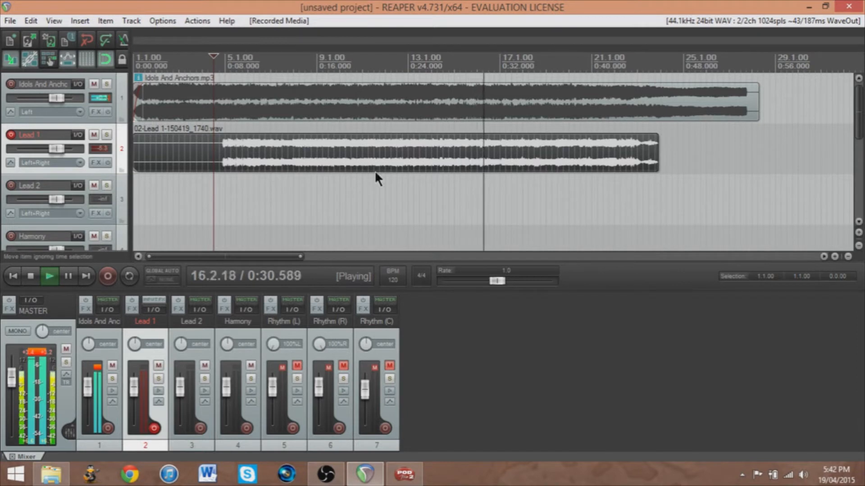
pyautogui.press('space')
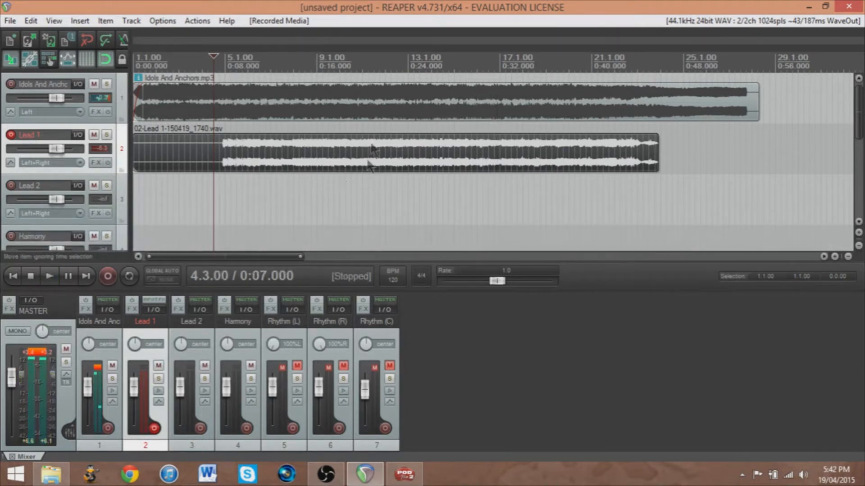
# Step: Copy the recorded Lead 1 item onto the Lead 2 track at the project start
pyautogui.moveTo(860, 126)
pyautogui.mouseDown()
pyautogui.moveTo(860, 138)
pyautogui.moveTo(861, 129)
pyautogui.mouseUp()
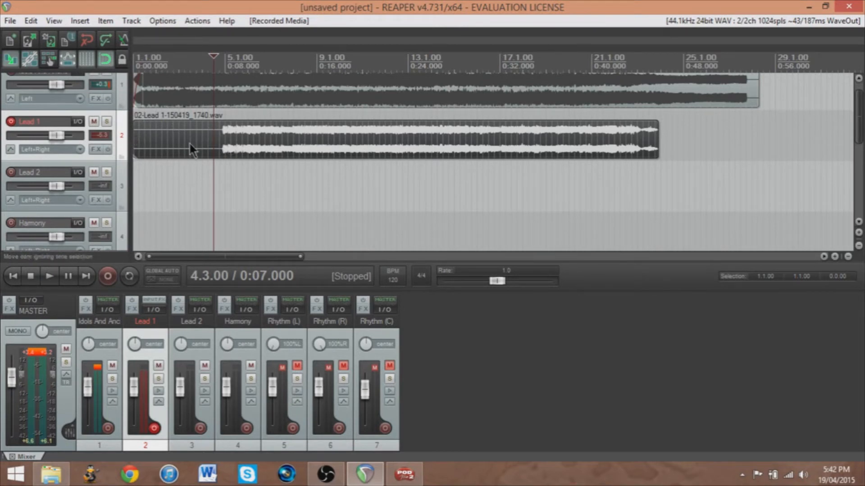
pyautogui.click(174, 131)
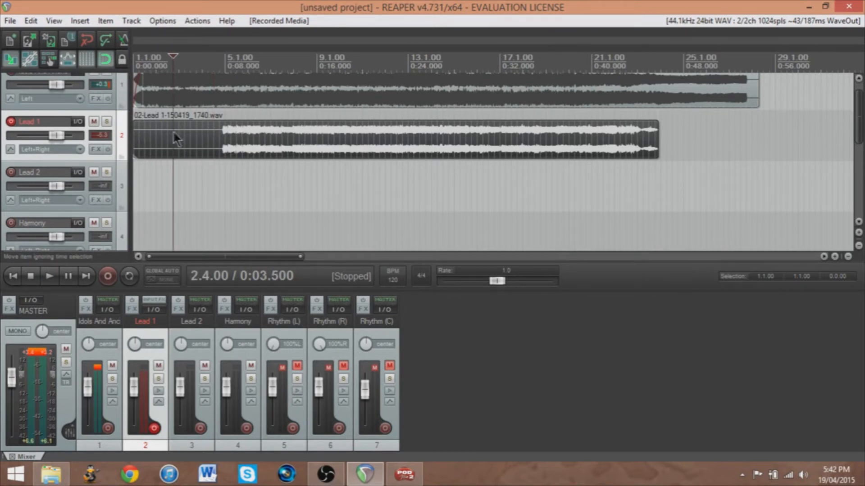
pyautogui.click(140, 137)
pyautogui.scroll(-1, 167, 137)
pyautogui.scroll(4, 166, 136)
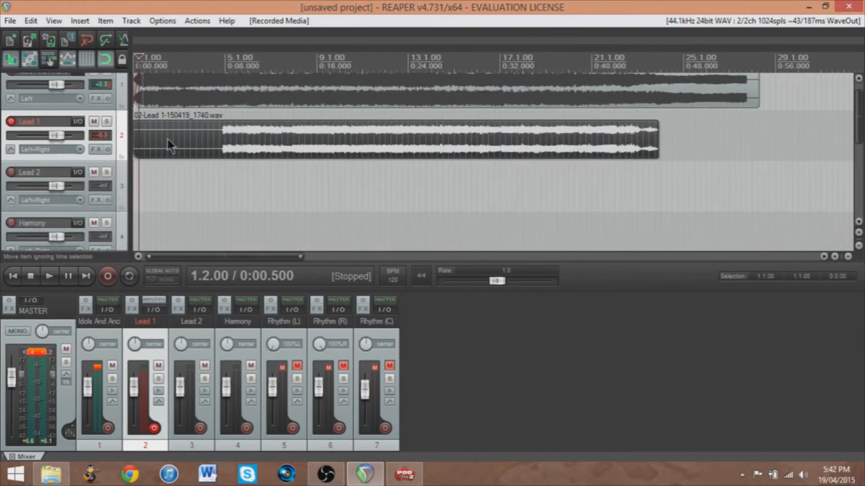
pyautogui.rightClick(194, 134)
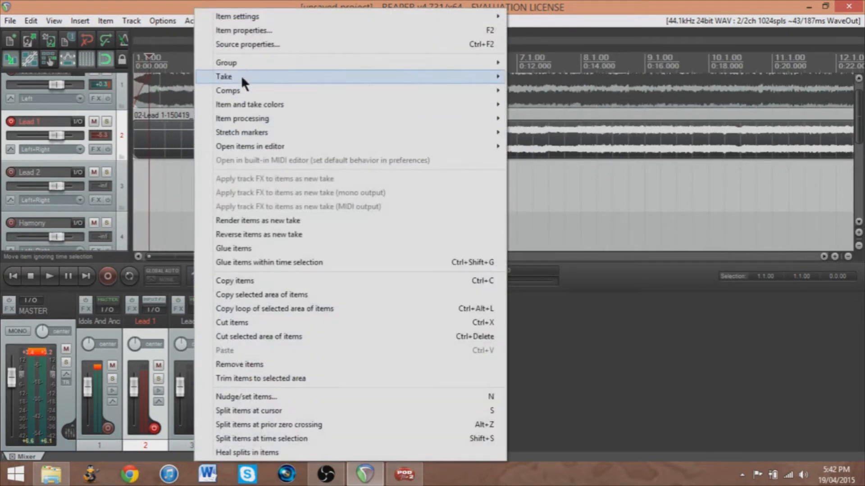
pyautogui.click(241, 281)
pyautogui.click(137, 180)
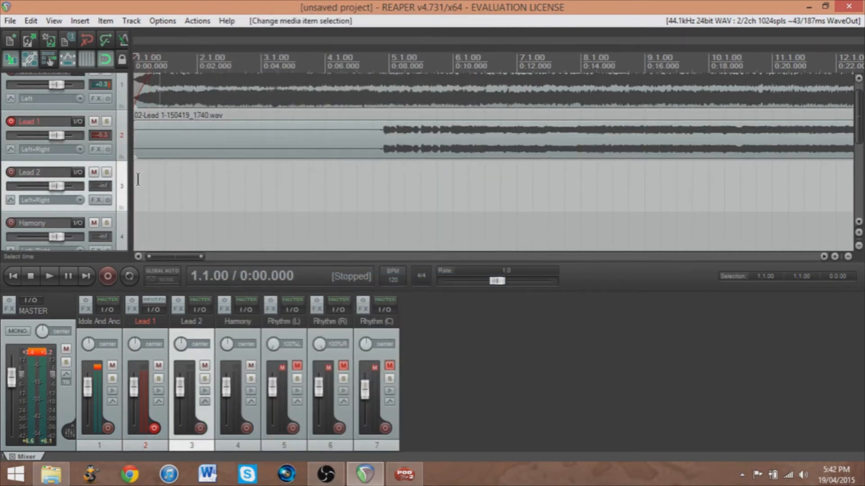
pyautogui.hotkey('ctrl', 'v')
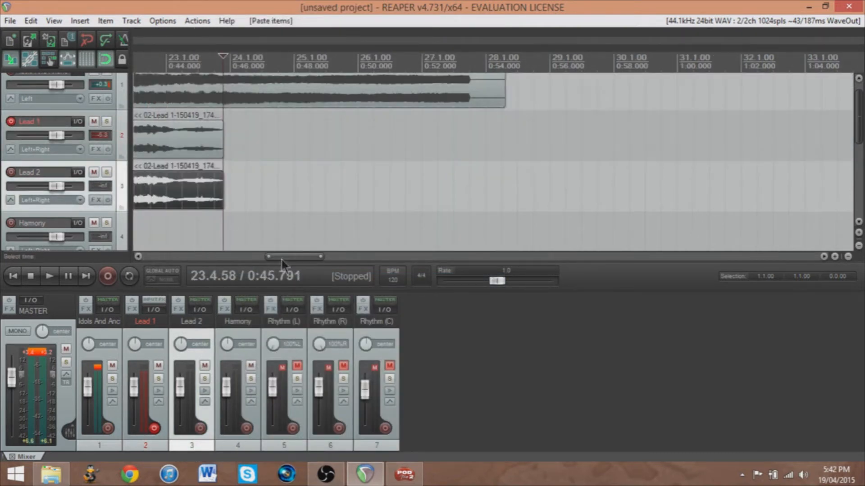
# Step: Pan Lead 1 to 75% left and Lead 2 to 75% right
pyautogui.moveTo(282, 257); pyautogui.dragTo(92, 244)
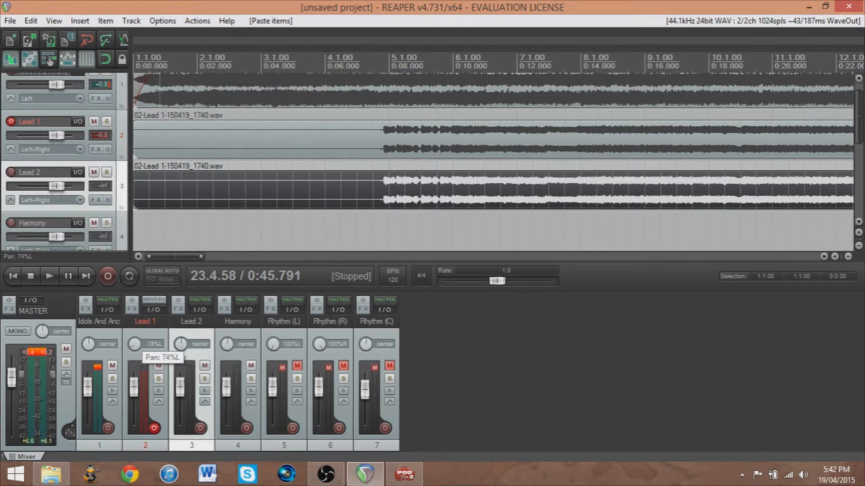
pyautogui.moveTo(181, 346); pyautogui.dragTo(181, 330)
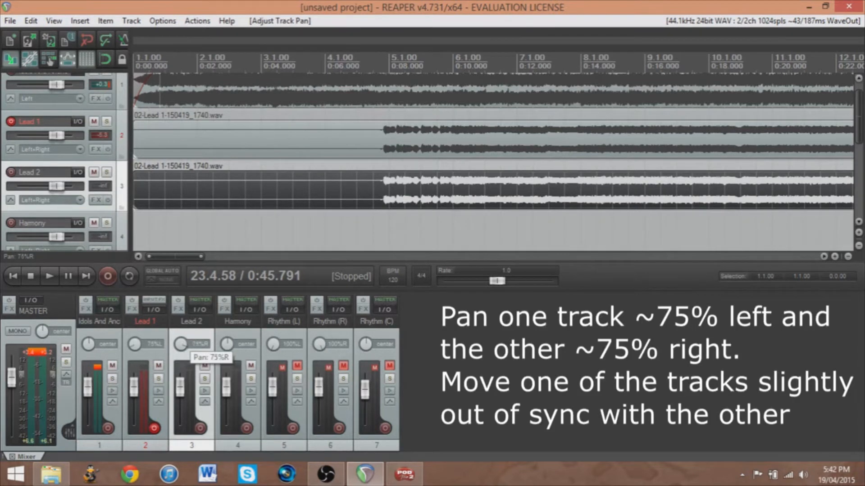
# Step: Move the Lead 2 item slightly later so it is out of sync with Lead 1
pyautogui.click(158, 203)
pyautogui.scroll(10, 158, 203)
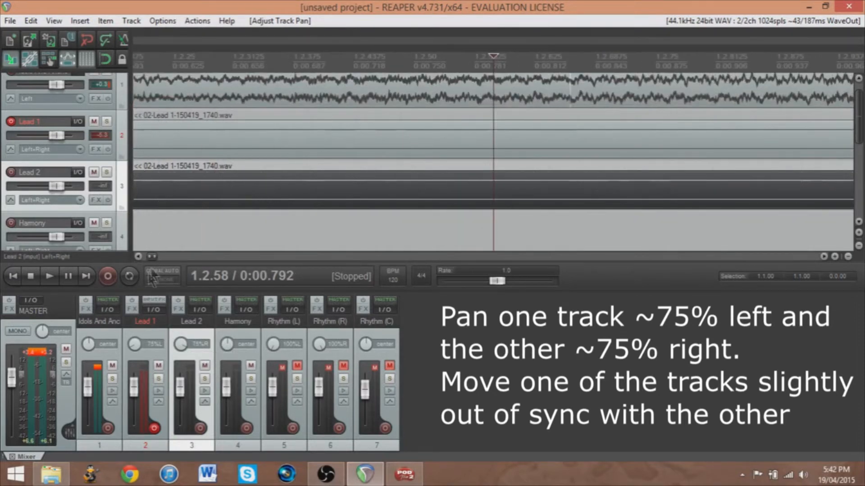
pyautogui.moveTo(152, 258); pyautogui.dragTo(141, 254)
pyautogui.moveTo(164, 195); pyautogui.dragTo(172, 194)
pyautogui.scroll(-5, 172, 195)
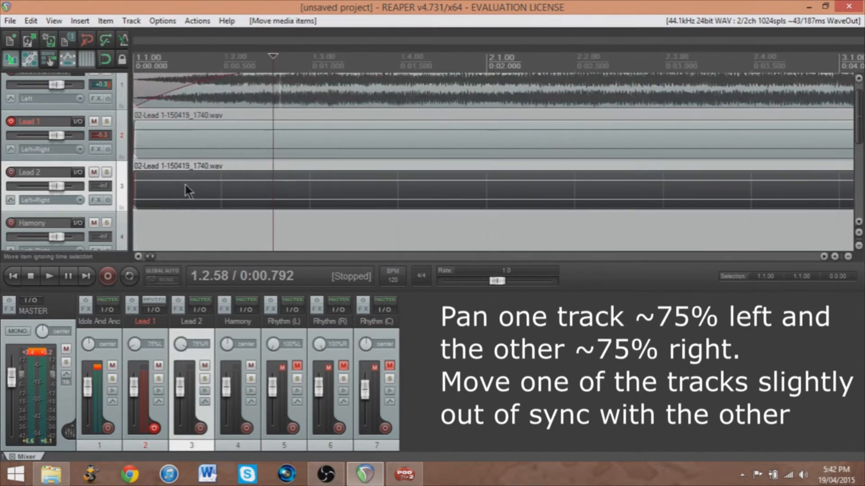
pyautogui.scroll(-3, 184, 182)
# Step: Play the two panned leads from 4.2.67, comparing them with the Idols And Anchors track muted and unmuted
pyautogui.click(352, 198)
pyautogui.press('space')
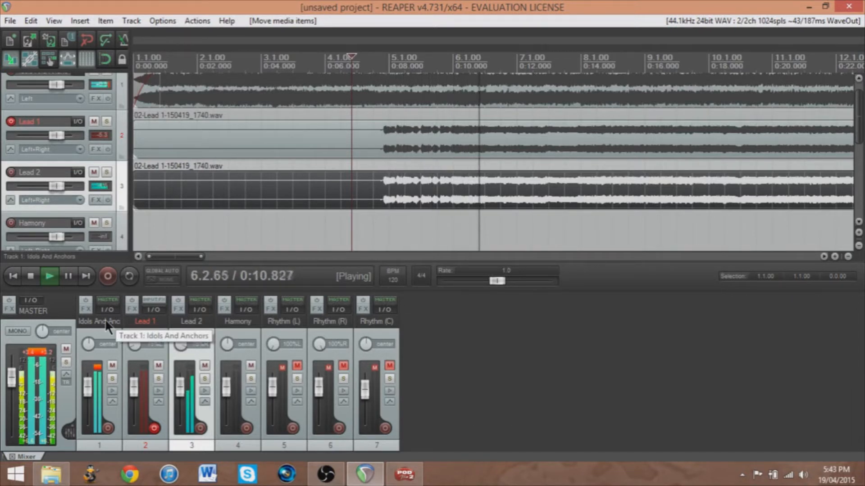
pyautogui.click(112, 364)
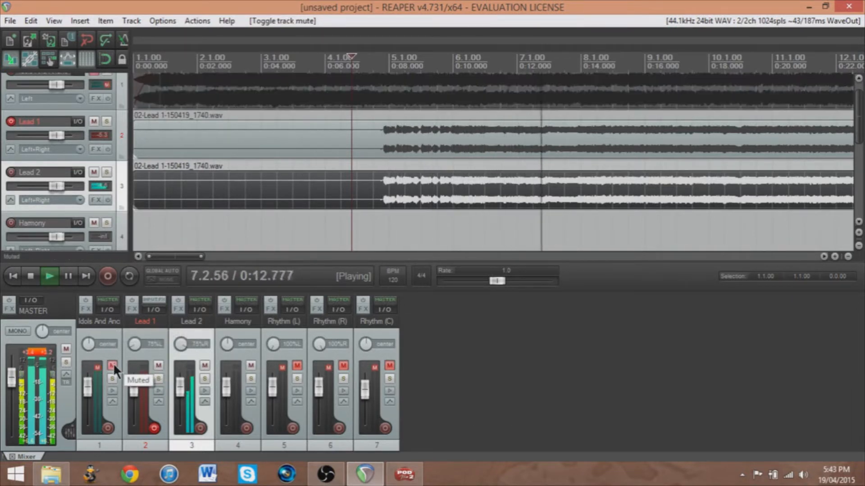
pyautogui.click(112, 364)
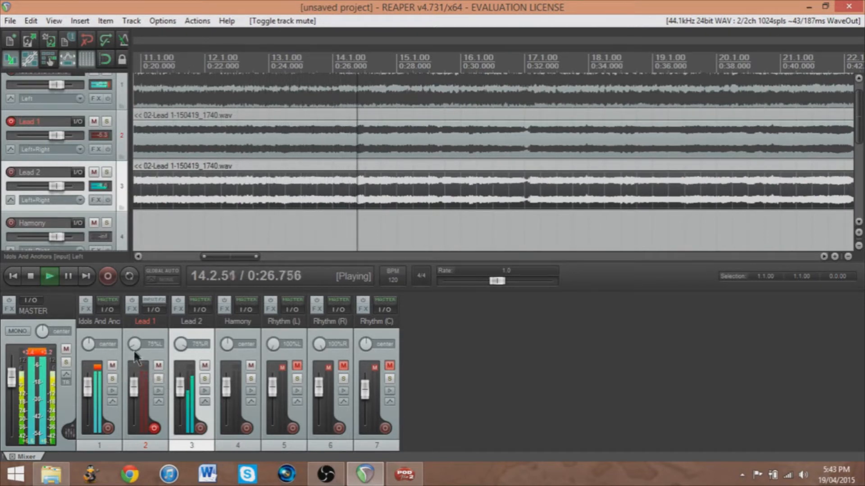
pyautogui.press('space')
# Step: Shift the Lead 2 item slightly earlier, leaving a tiny offset after the start of Lead 1
pyautogui.moveTo(210, 255); pyautogui.dragTo(154, 254)
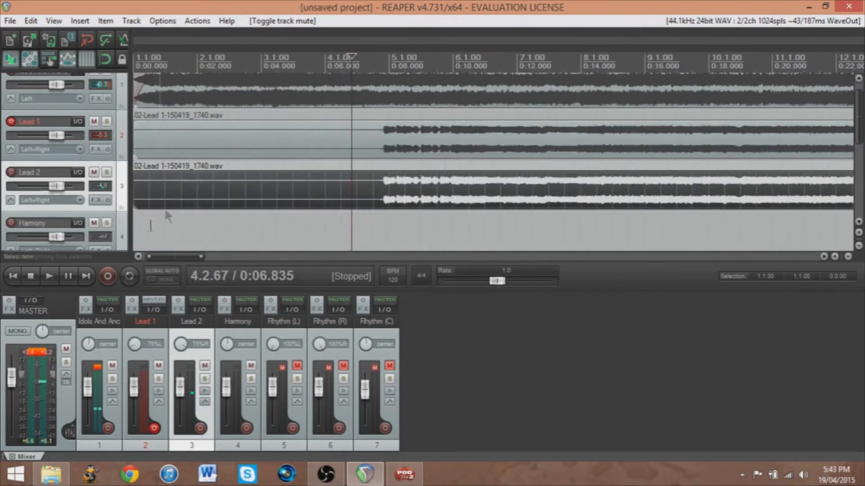
pyautogui.click(135, 187)
pyautogui.scroll(12, 135, 187)
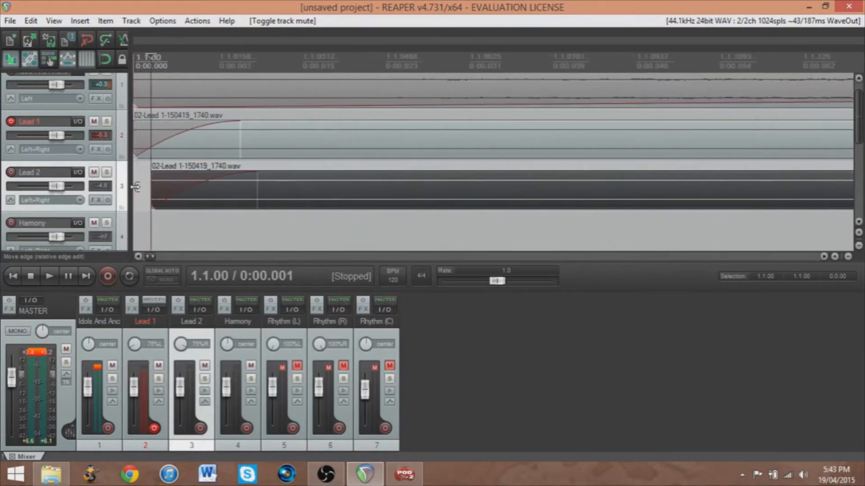
pyautogui.scroll(4, 135, 187)
pyautogui.moveTo(656, 188); pyautogui.dragTo(623, 195)
pyautogui.scroll(-15, 598, 195)
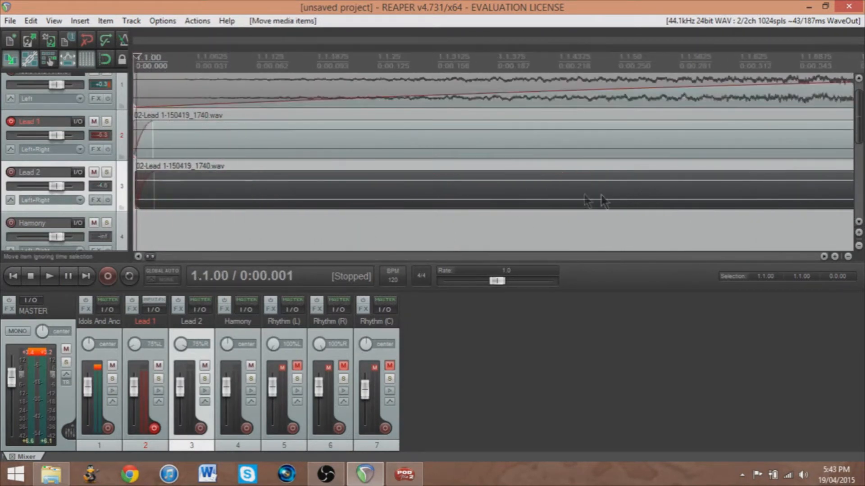
# Step: Unmute all three rhythm tracks and play the full mix from the project start
pyautogui.click(297, 365)
pyautogui.click(343, 365)
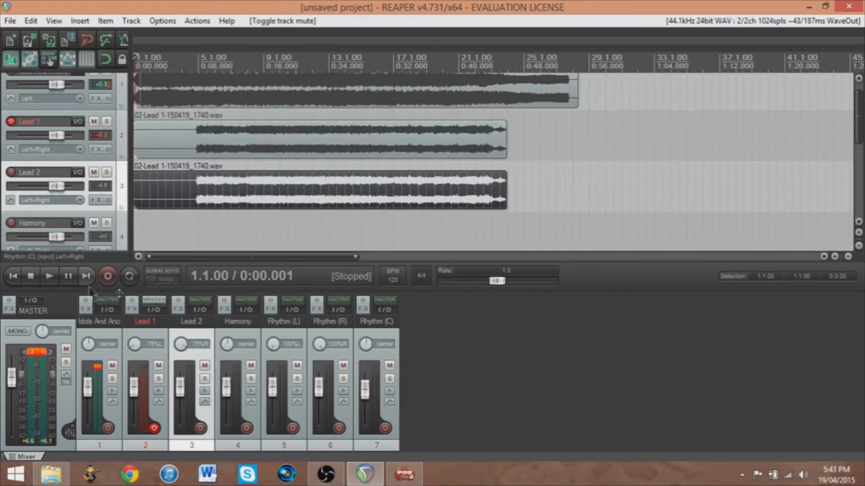
pyautogui.press('space')
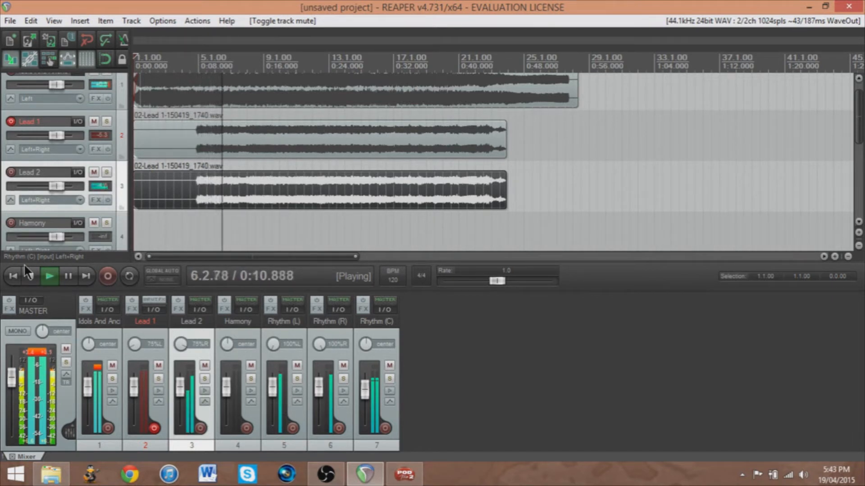
pyautogui.press('space')
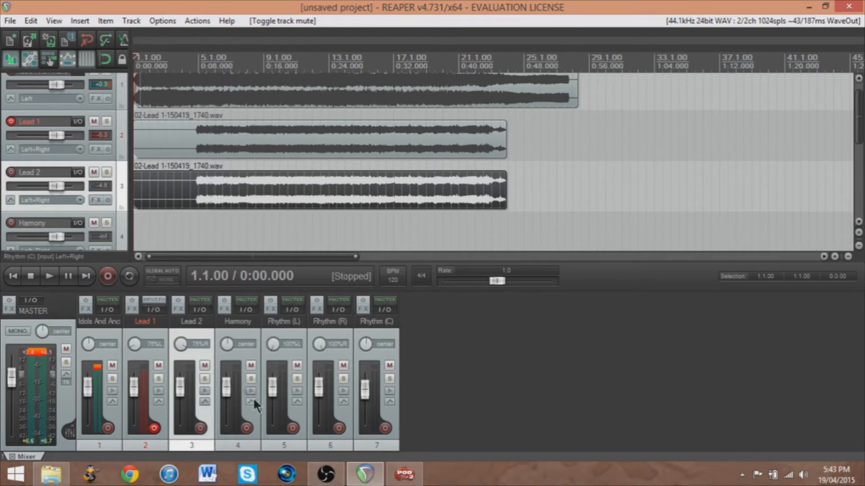
# Step: Lower the volume of the rhythm tracks slightly and play the mix from just before the lead guitars enter
pyautogui.moveTo(275, 388)
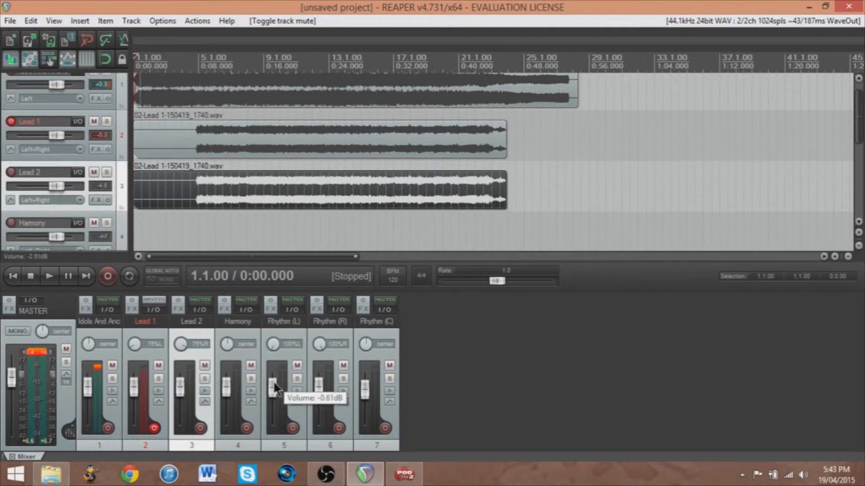
pyautogui.moveTo(274, 382); pyautogui.dragTo(364, 390)
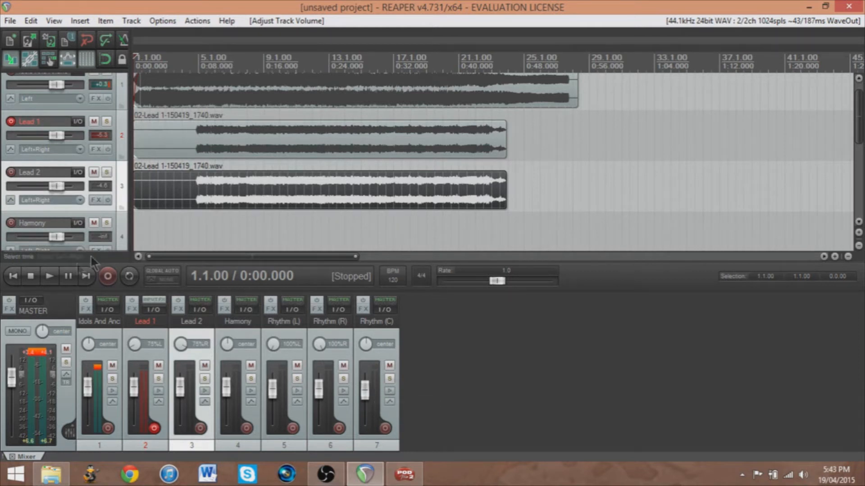
pyautogui.click(191, 198)
pyautogui.press('space')
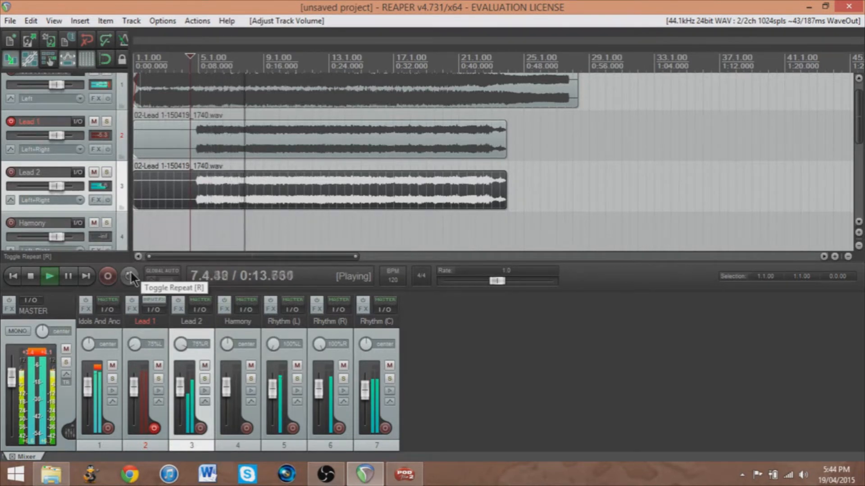
# Step: Compare the playing mix with the Idols And Anchors track muted and unmuted, and stop playback
pyautogui.click(112, 366)
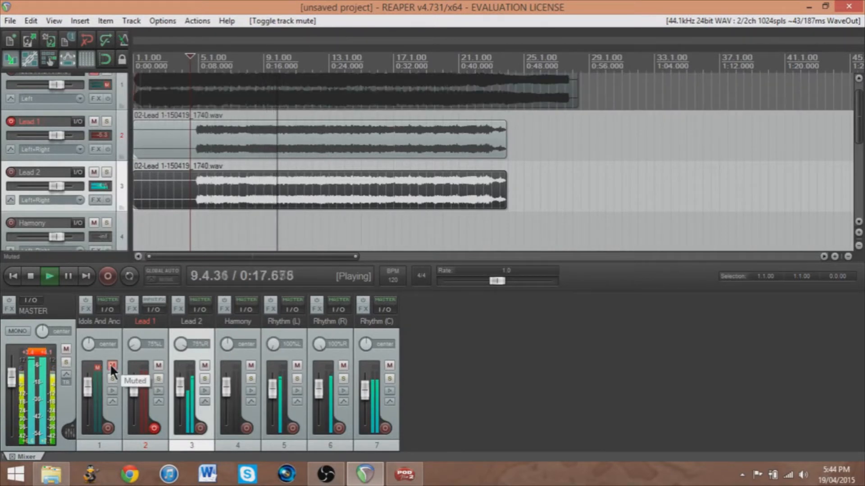
pyautogui.click(111, 365)
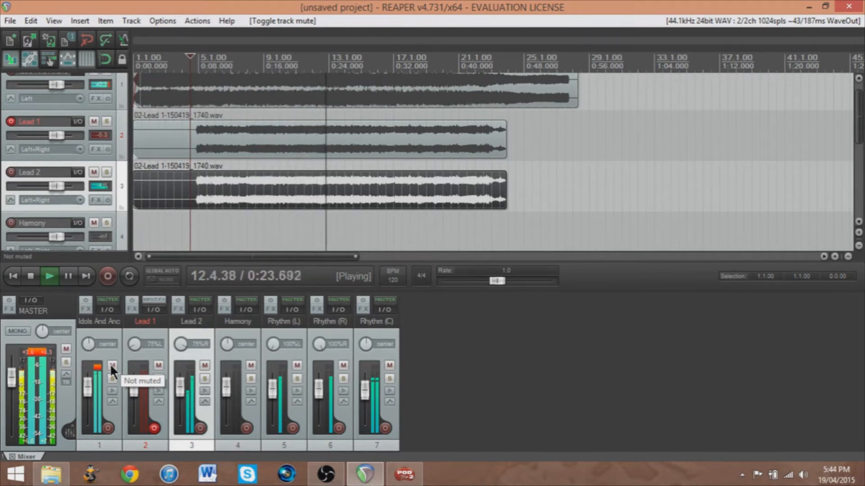
pyautogui.click(111, 366)
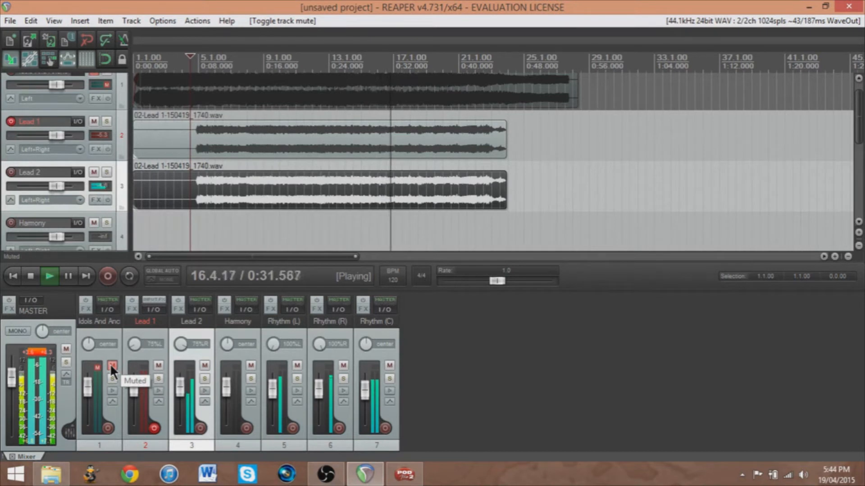
pyautogui.click(110, 363)
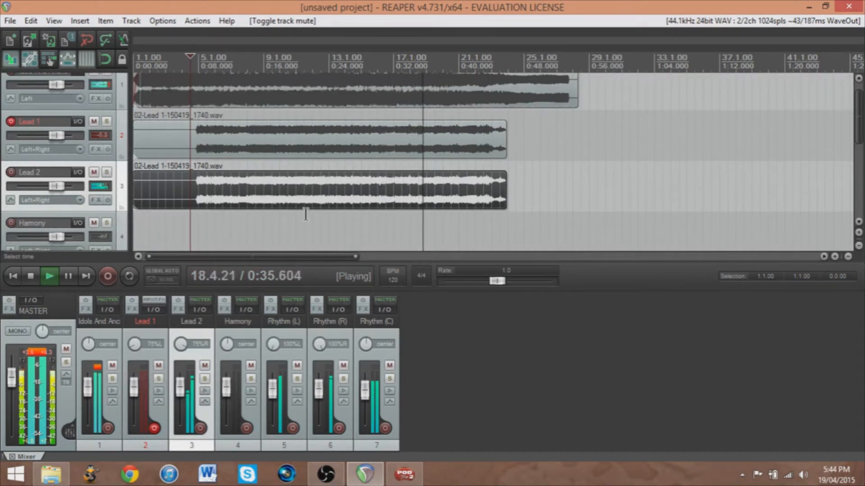
pyautogui.press('space')
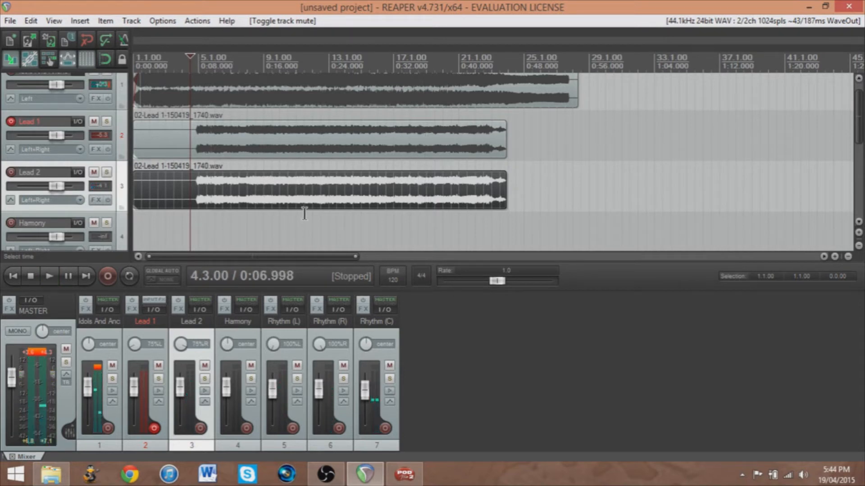
# Step: Solo the Idols And Anchors and Harmony tracks, and switch record arming from Lead 1 to Harmony
pyautogui.click(330, 475)
pyautogui.click(330, 476)
pyautogui.moveTo(861, 135); pyautogui.dragTo(860, 152)
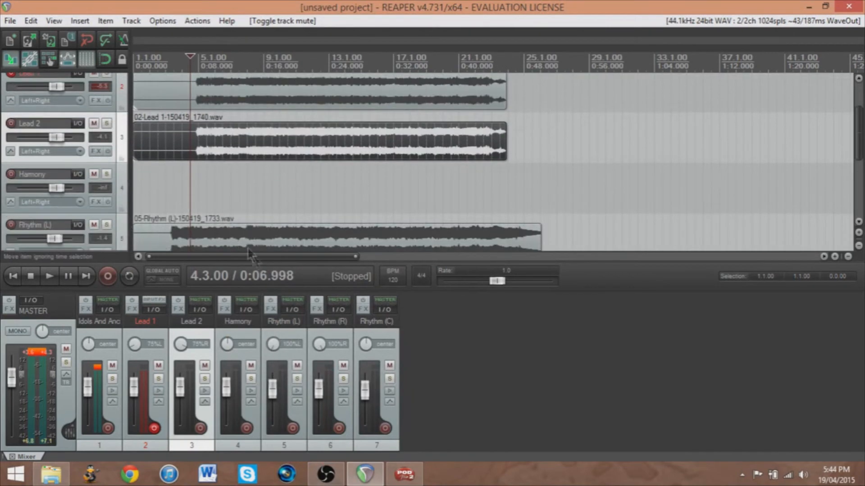
pyautogui.click(112, 377)
pyautogui.click(249, 379)
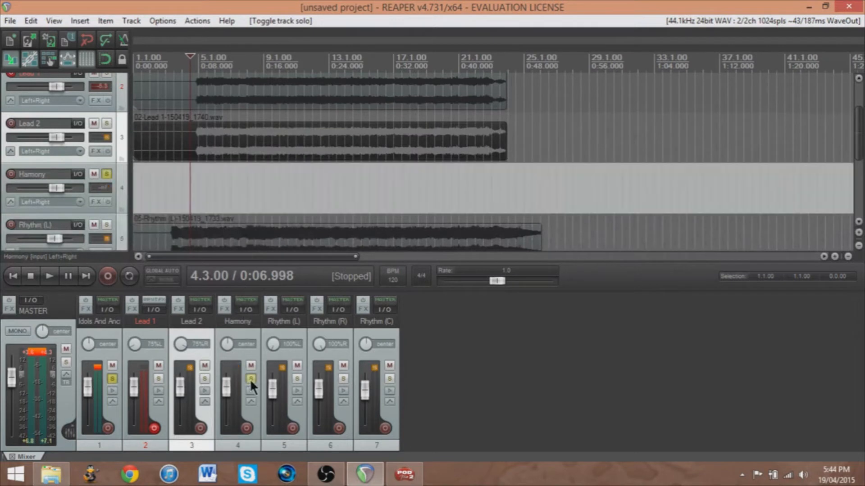
pyautogui.click(154, 428)
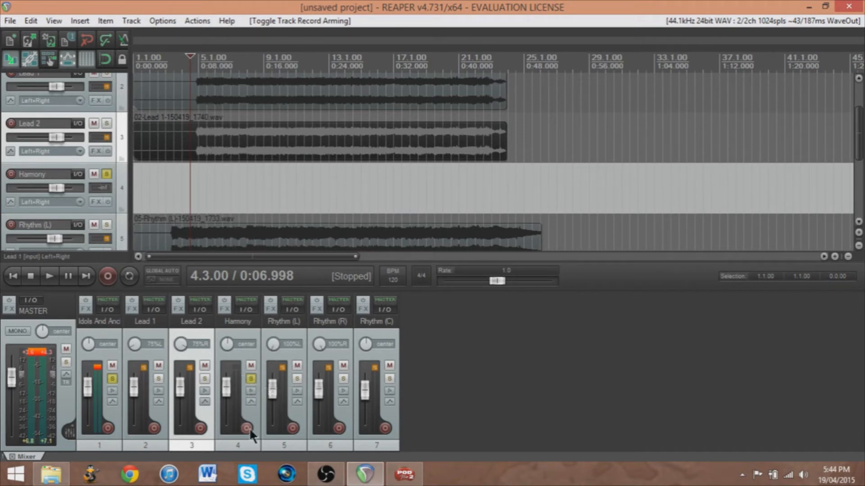
# Step: Find the spot just before the harmony part by ear and place the edit cursor at 11.2.22
pyautogui.click(292, 178)
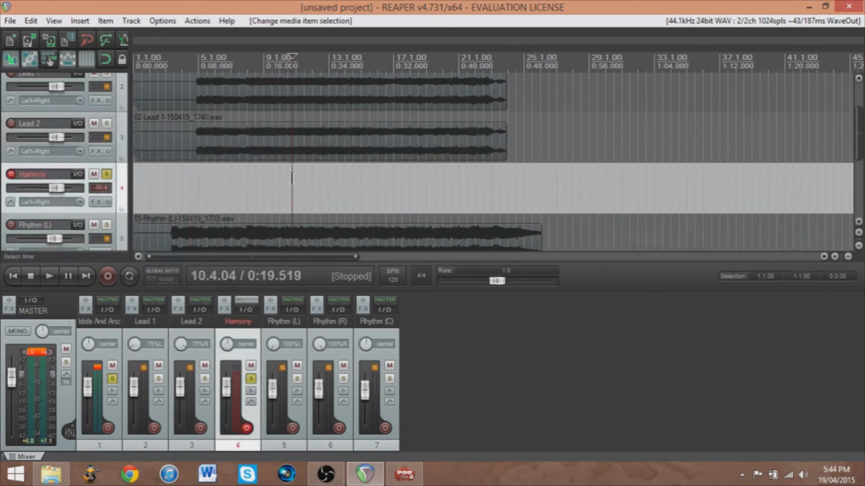
pyautogui.press('space')
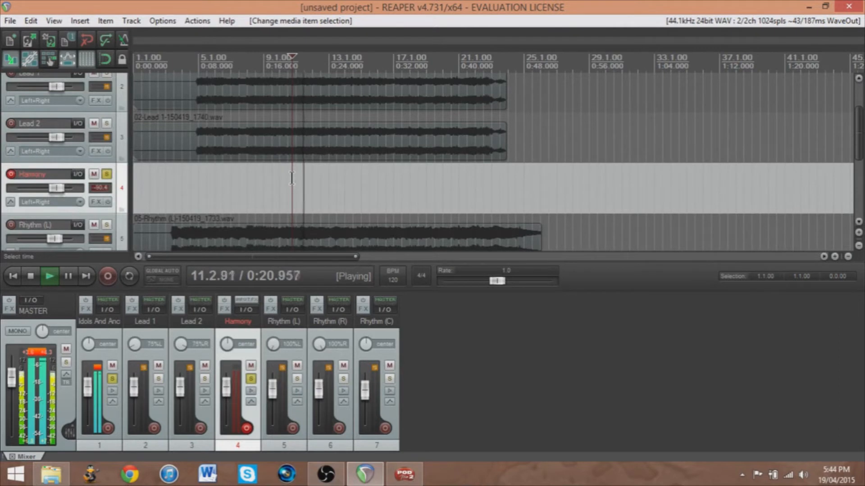
pyautogui.click(301, 179)
pyautogui.press('space')
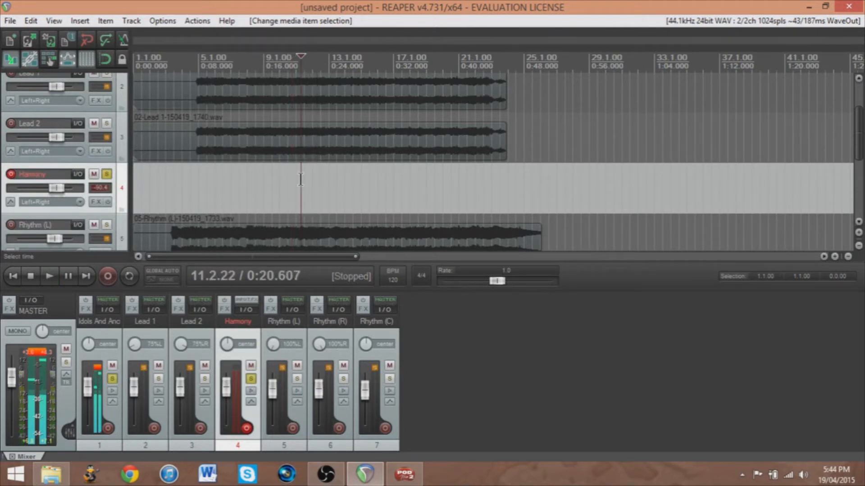
# Step: Try a harmony take on the Harmony track from 11.2.22, and delete the recorded item
pyautogui.click(107, 277)
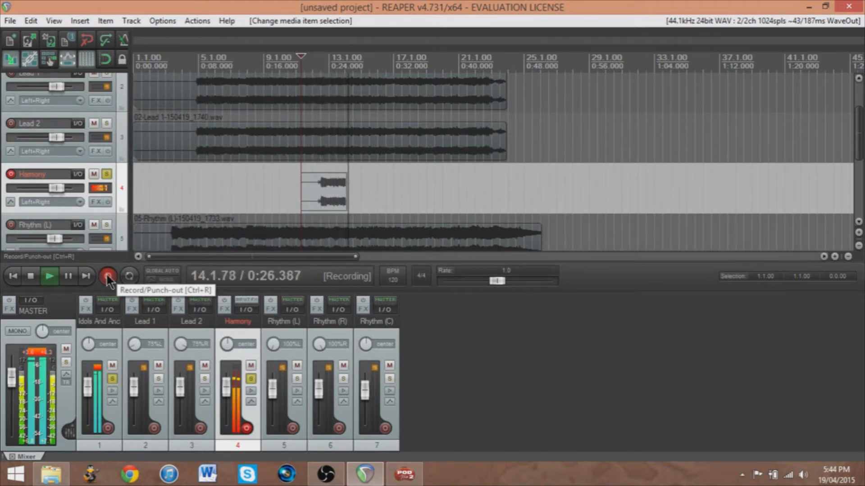
pyautogui.click(108, 276)
pyautogui.press('Return')
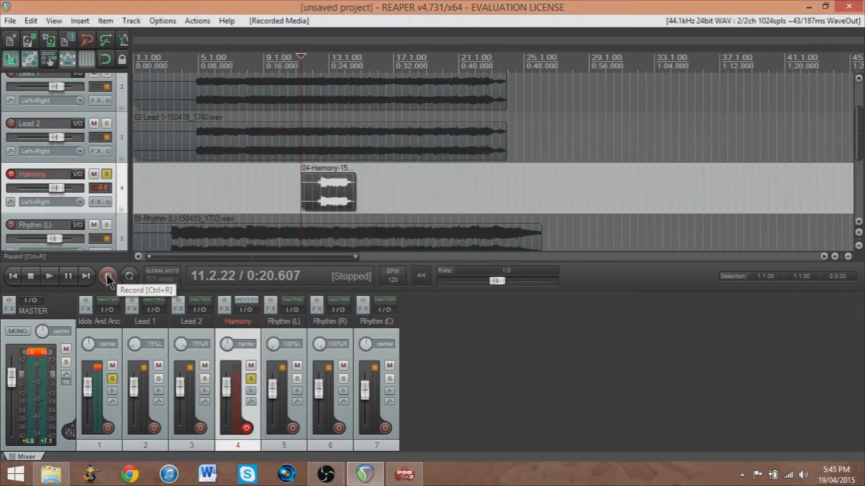
pyautogui.press('Delete')
# Step: Record a fresh harmony take on the Harmony track from 11.2.22 and keep the recorded file
pyautogui.click(108, 276)
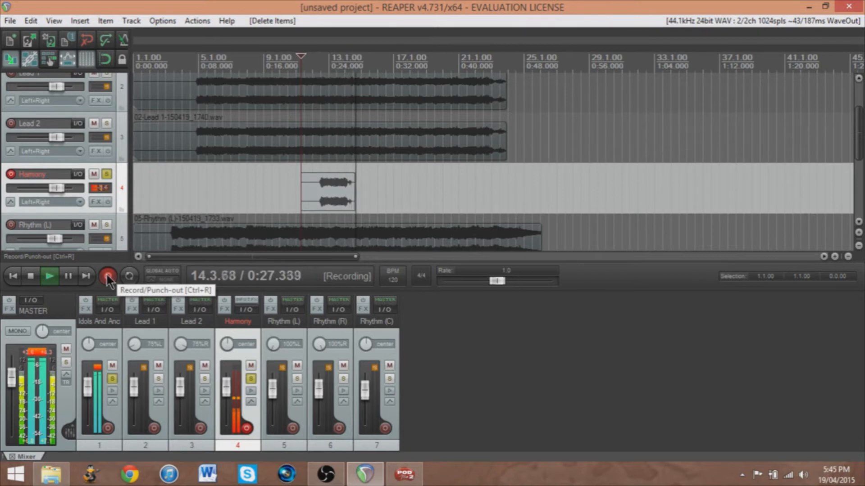
pyautogui.click(108, 277)
pyautogui.press('Return')
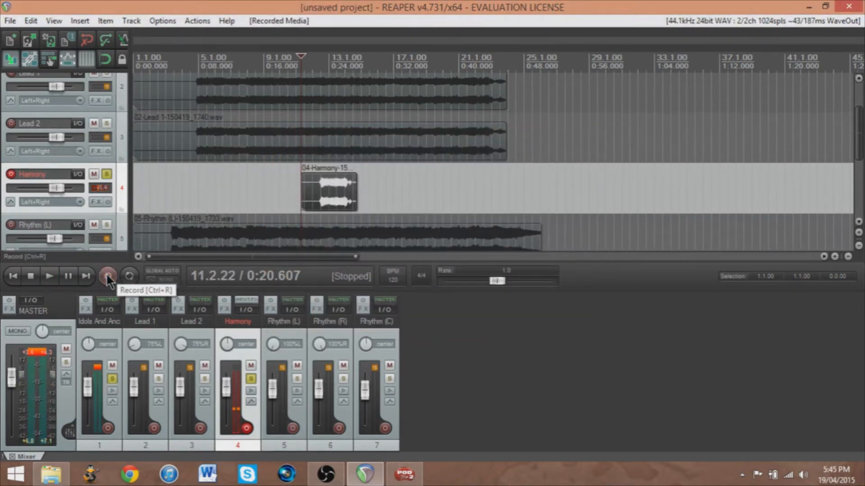
# Step: Disarm the Harmony track and clear the solo on the Idols And Anchors and Harmony tracks
pyautogui.click(10, 175)
pyautogui.click(112, 379)
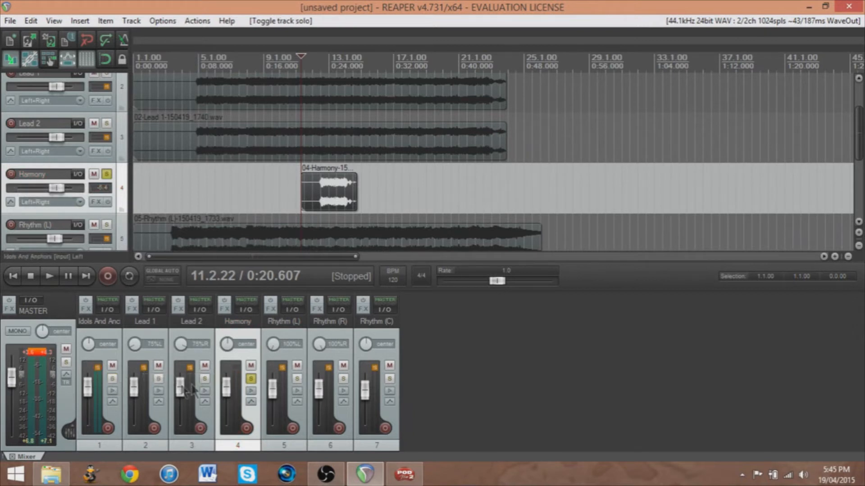
pyautogui.click(251, 379)
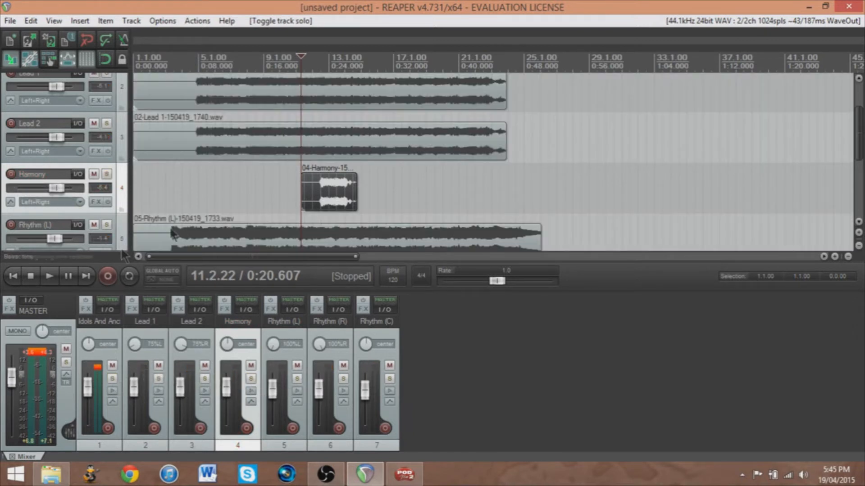
# Step: Play the full mix with the new harmony from 3.1.55, just before the rhythm guitars enter
pyautogui.click(183, 178)
pyautogui.click(168, 179)
pyautogui.press('space')
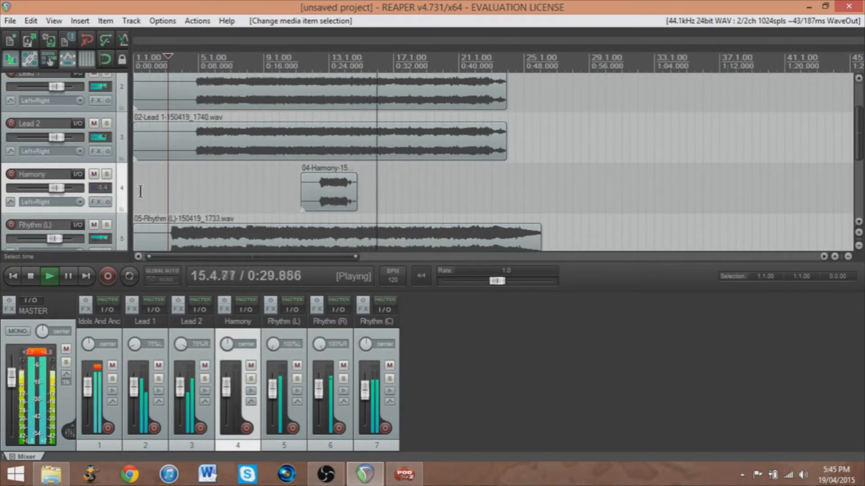
pyautogui.press('space')
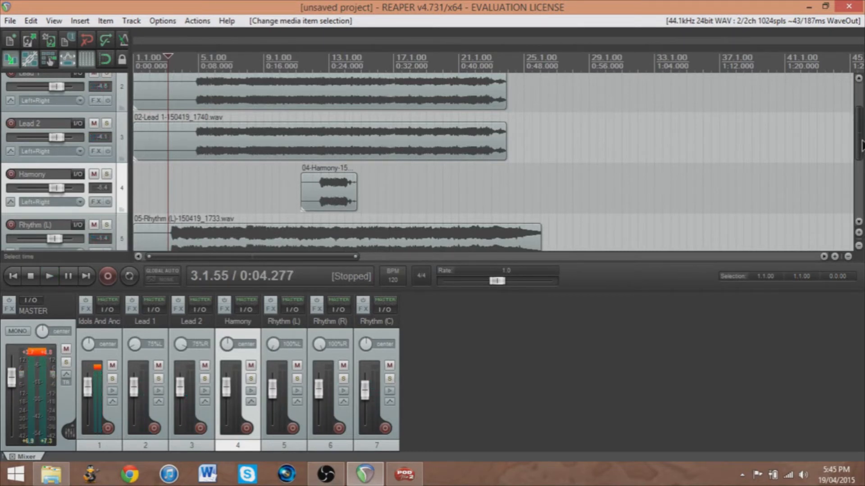
# Step: Play the recording guide project from 1.4.11, comparing the mix with the Idols And Anchors track muted and unmuted
pyautogui.moveTo(860, 145); pyautogui.dragTo(858, 122)
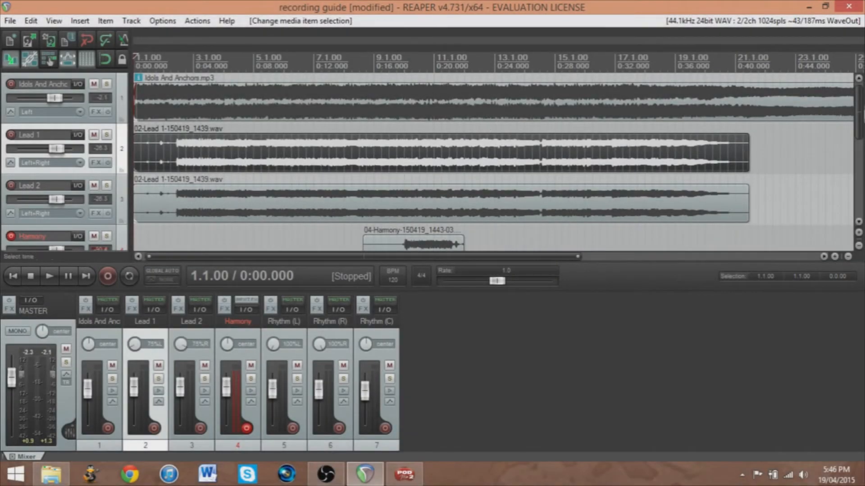
pyautogui.moveTo(858, 110)
pyautogui.mouseDown()
pyautogui.moveTo(858, 127)
pyautogui.moveTo(858, 111)
pyautogui.mouseUp()
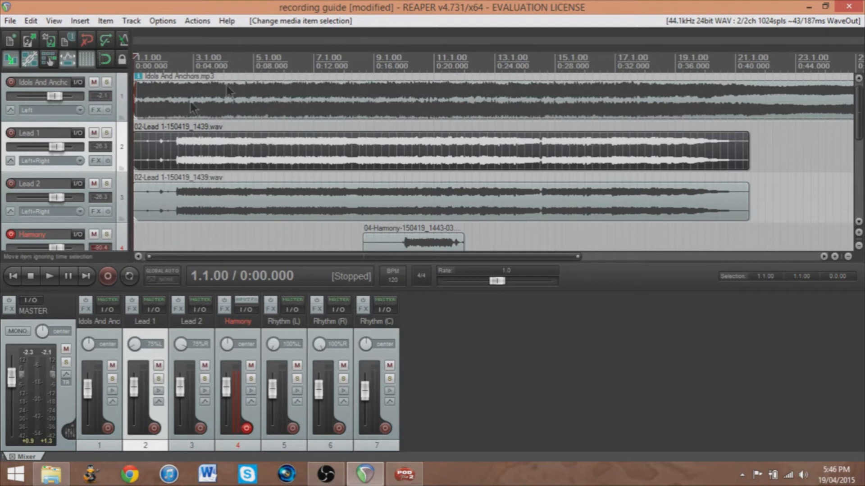
pyautogui.click(159, 146)
pyautogui.press('space')
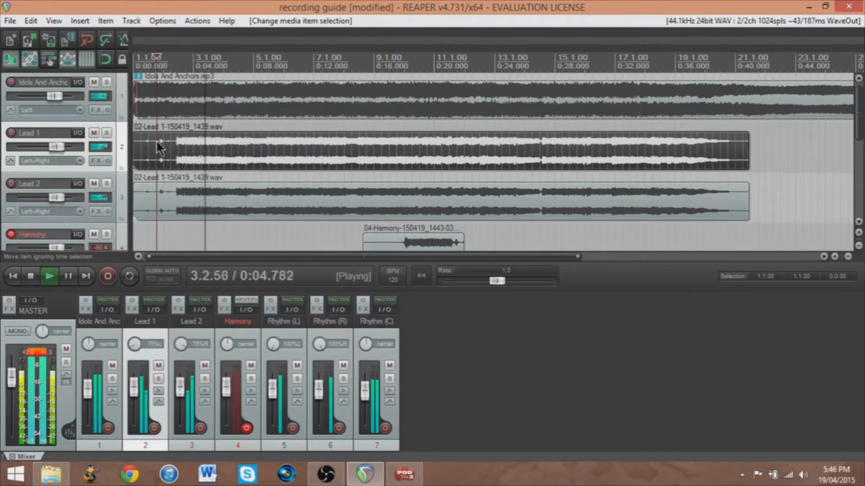
pyautogui.click(112, 365)
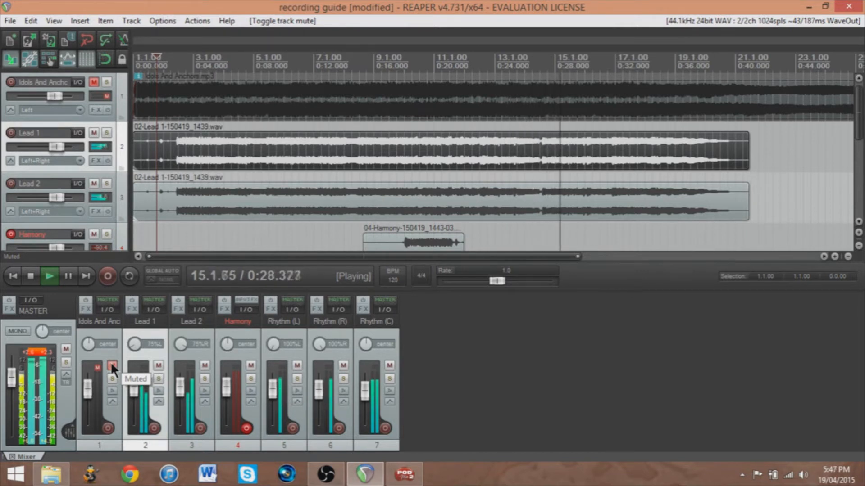
pyautogui.click(112, 365)
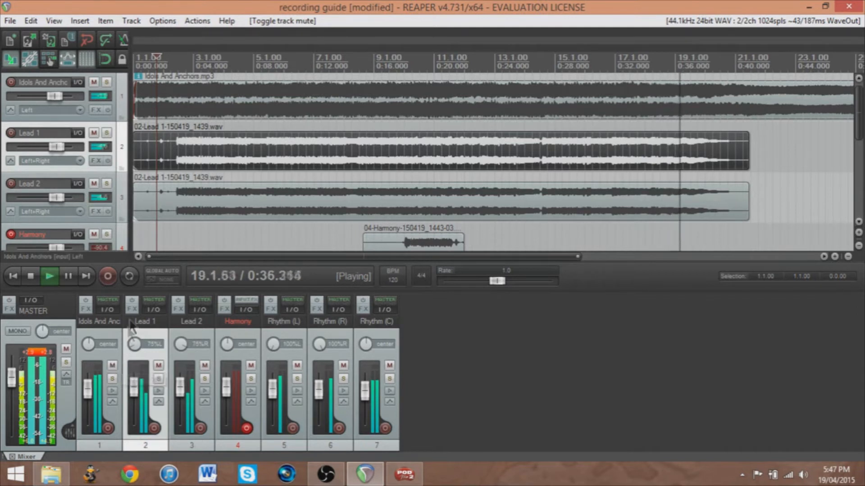
pyautogui.press('space')
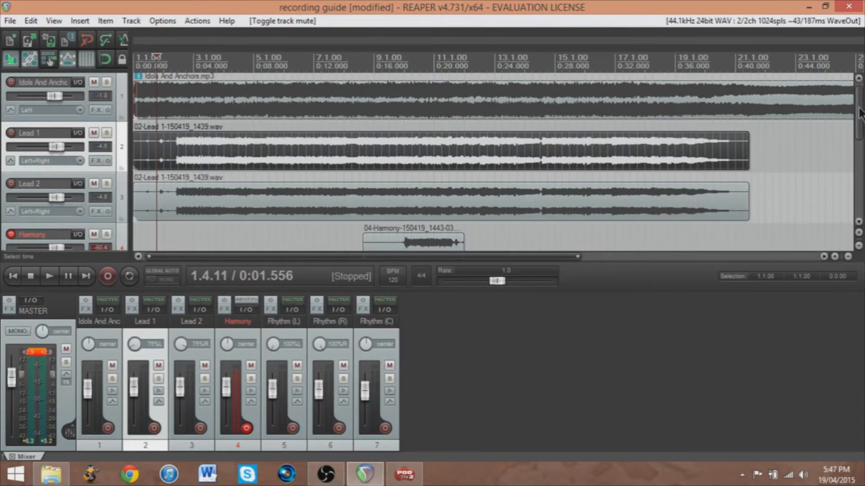
# Step: Render the entire project's master mix to the desktop as a 24-bit WAV named "Idols and anchors solo audio"
pyautogui.moveTo(860, 103)
pyautogui.mouseDown()
pyautogui.moveTo(860, 152)
pyautogui.moveTo(861, 103)
pyautogui.mouseUp()
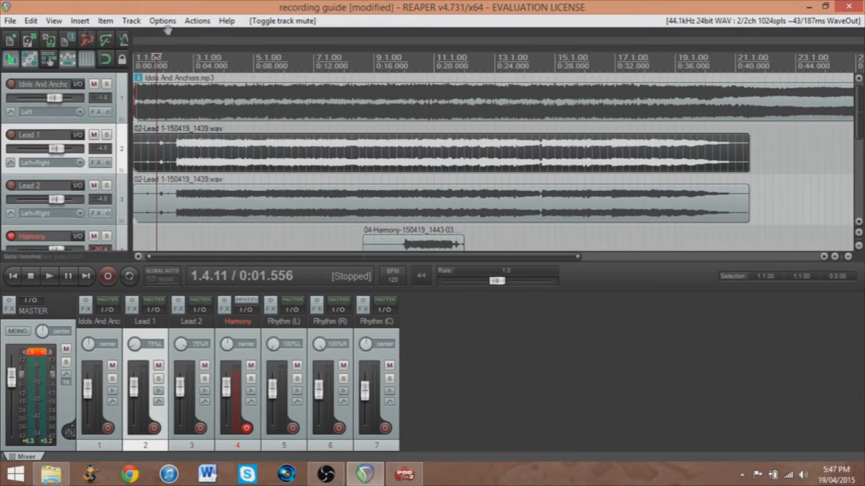
pyautogui.click(10, 21)
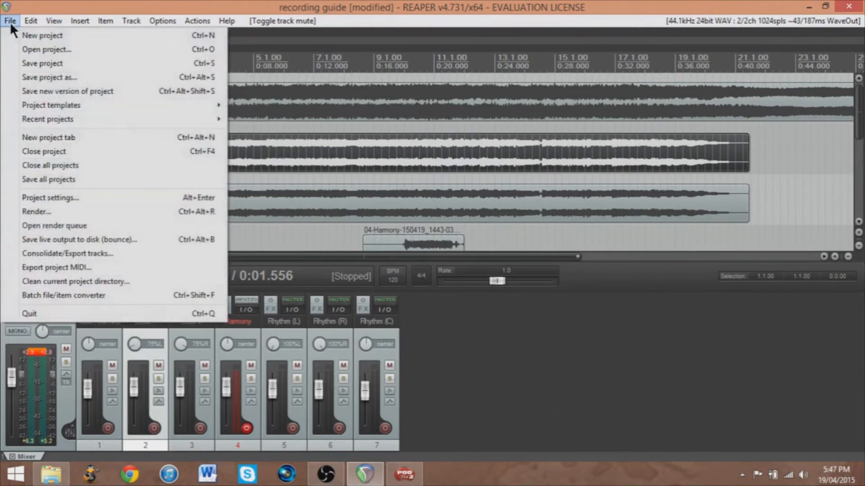
pyautogui.click(54, 211)
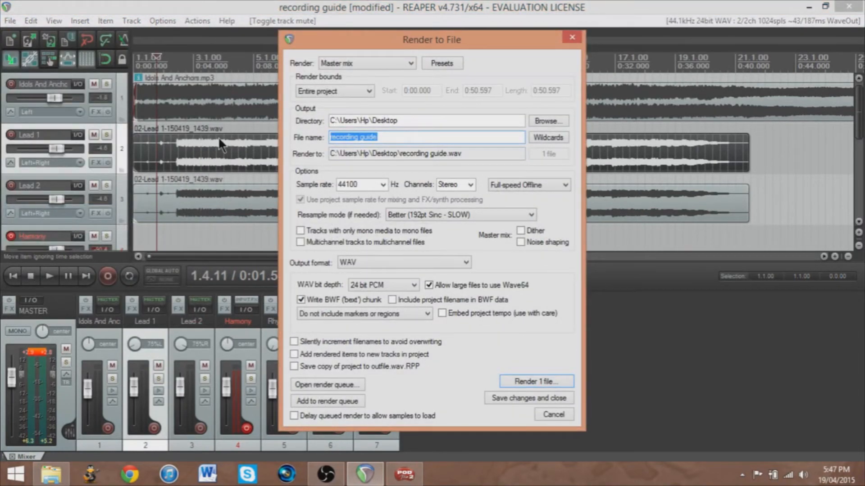
pyautogui.write('Idola')
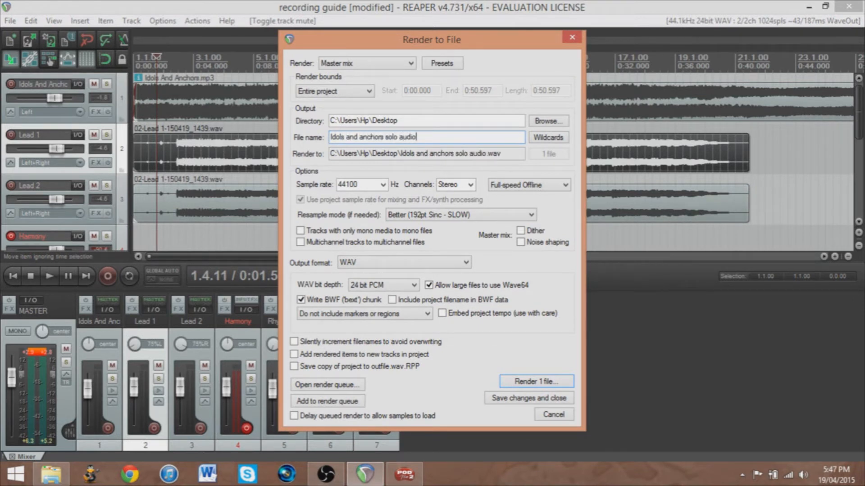
pyautogui.click(546, 383)
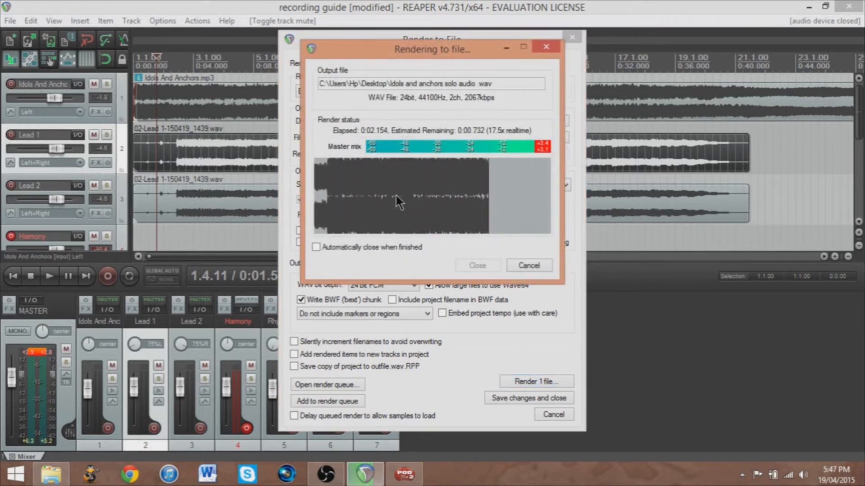
pyautogui.click(480, 266)
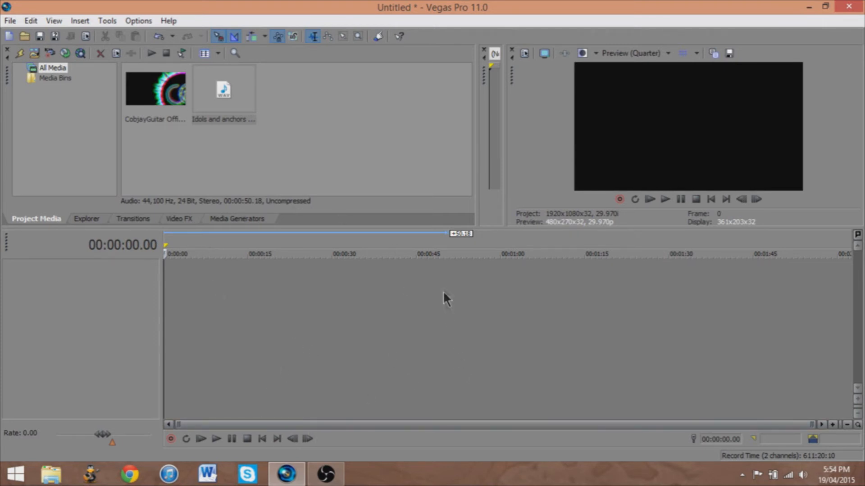
# Step: In Vegas Pro, place the CobjayGuitar Official Intro clip at the very start of the timeline
pyautogui.moveTo(150, 97); pyautogui.dragTo(198, 216)
pyautogui.moveTo(177, 272); pyautogui.dragTo(168, 274)
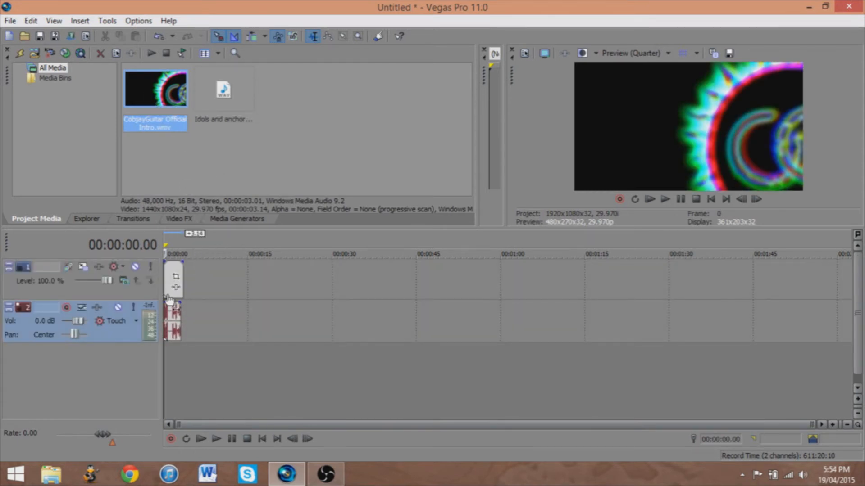
# Step: Insert a text media event on the video track at 00:00:08.00, with "Idols and Anchors solo" as its first line
pyautogui.click(208, 287)
pyautogui.scroll(3, 212, 289)
pyautogui.rightClick(215, 287)
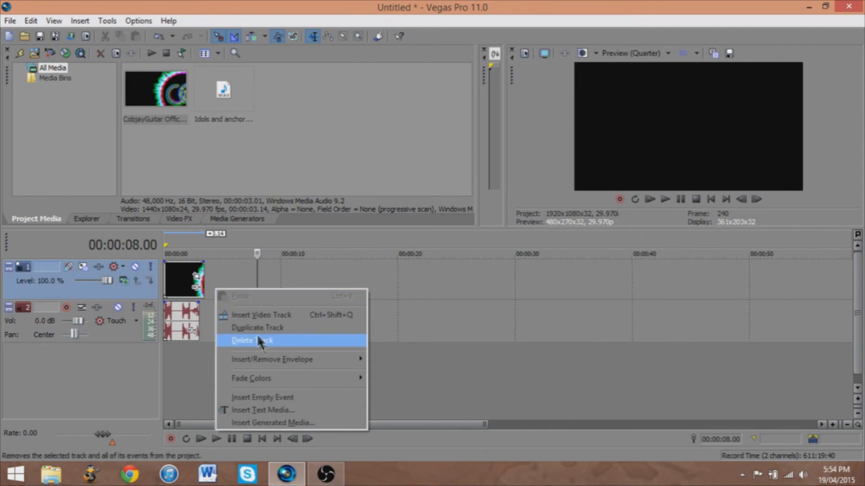
pyautogui.click(264, 410)
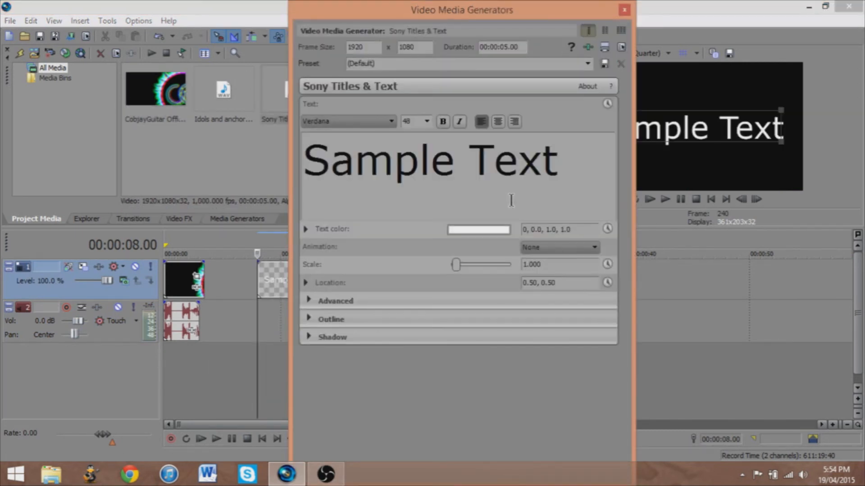
pyautogui.write('Idolsa')
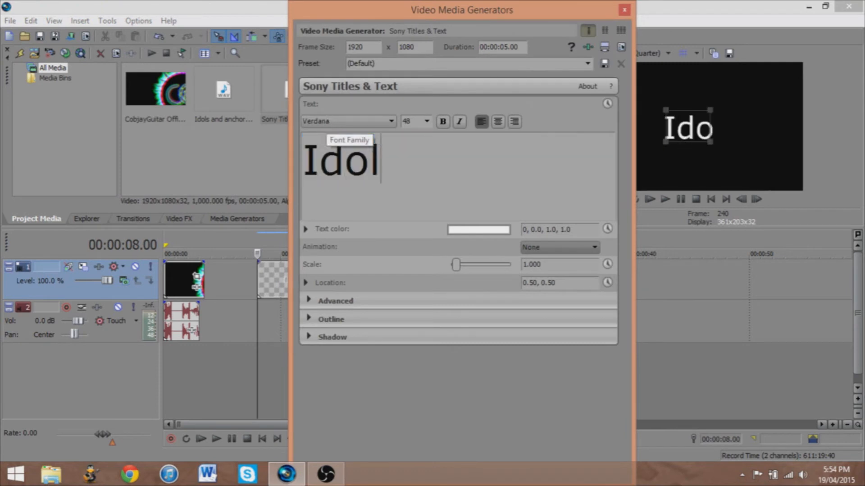
pyautogui.press('BackSpace')
pyautogui.press('BackSpace')
pyautogui.write('a')
pyautogui.press('BackSpace')
pyautogui.press('BackSpace')
pyautogui.write('s ')
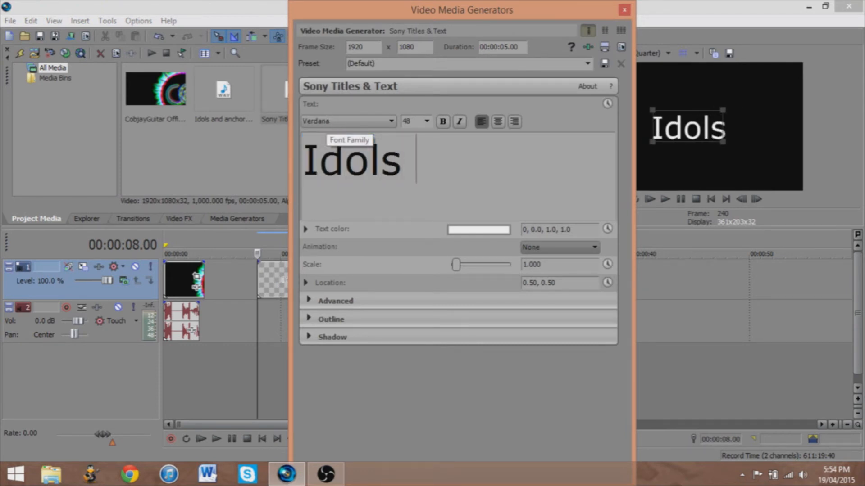
pyautogui.write('and Anch')
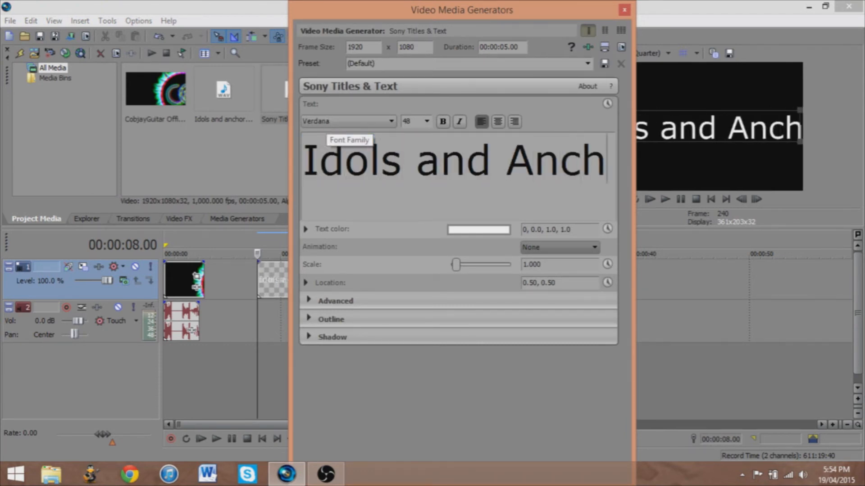
pyautogui.write('ors solo')
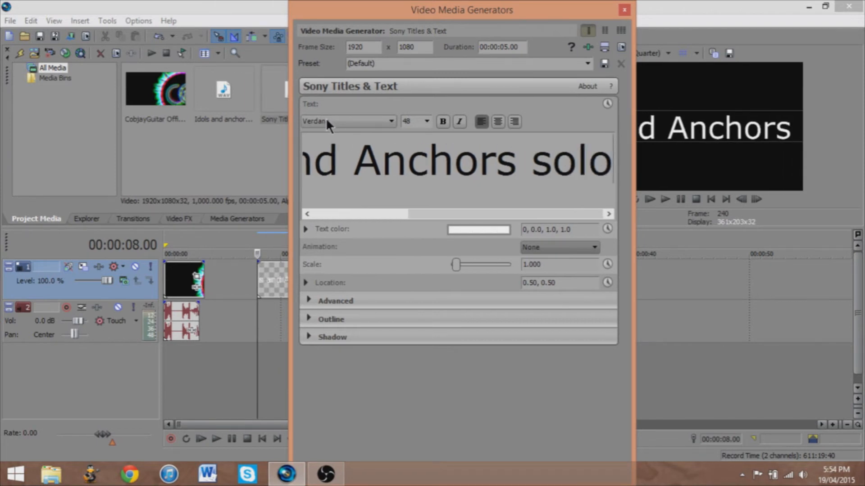
# Step: Add a second line reading "by CobjayGuitar" to the title text
pyautogui.press('Return')
pyautogui.write('by Cobja')
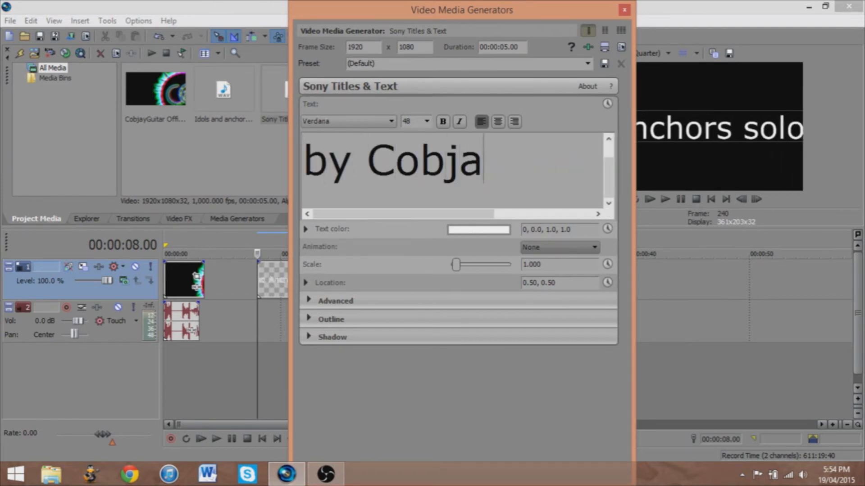
pyautogui.write('yGUitar')
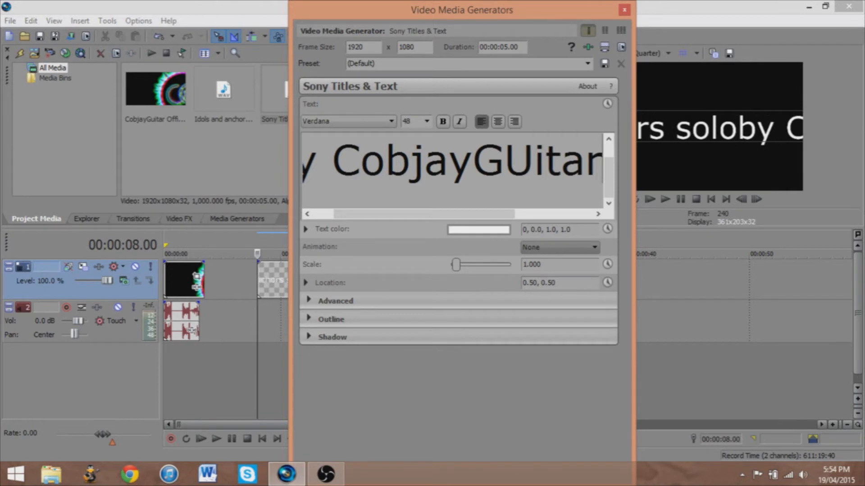
pyautogui.press('BackSpace')
pyautogui.press('BackSpace')
pyautogui.press('BackSpace')
pyautogui.press('BackSpace')
pyautogui.write('uitar')
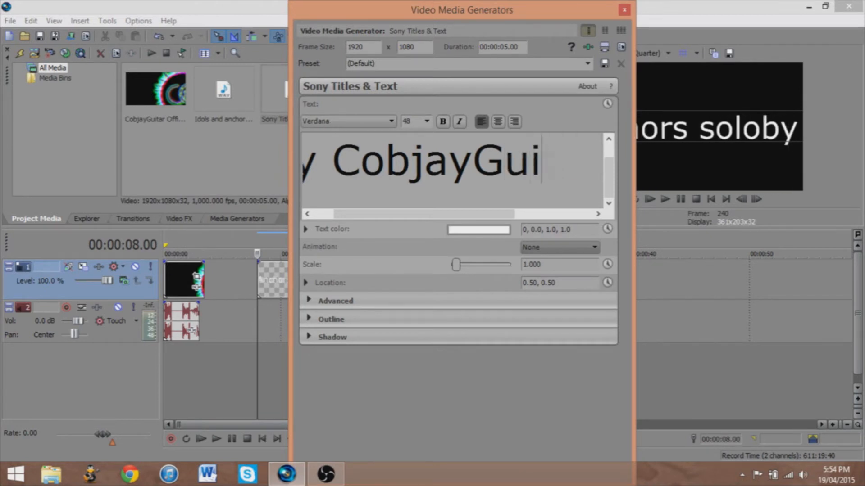
# Step: Center both lines of the title text and set their font size to 22
pyautogui.hotkey('ctrl', 'a')
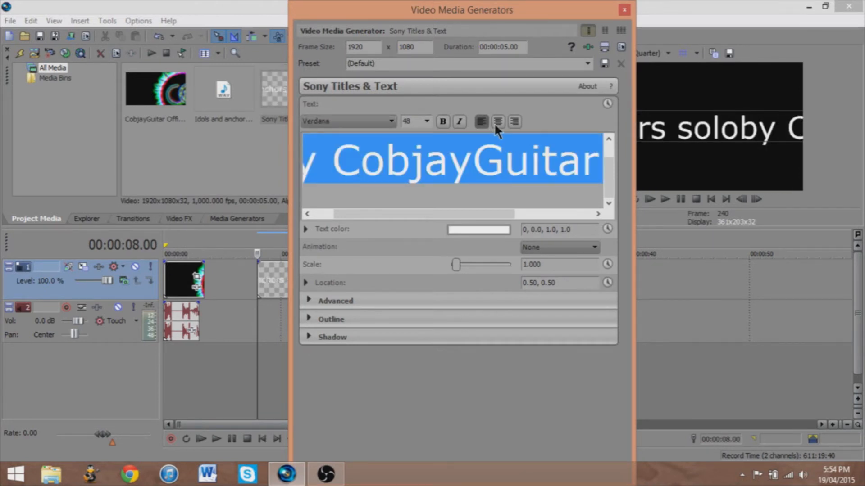
pyautogui.click(496, 122)
pyautogui.click(426, 121)
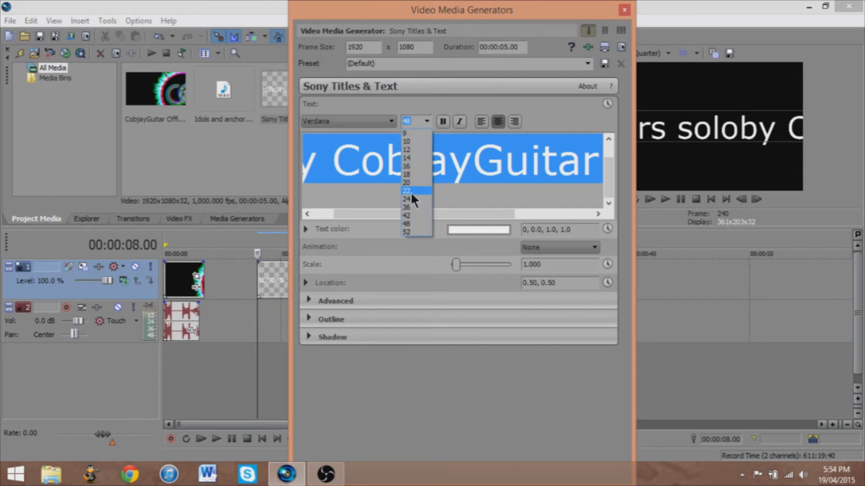
pyautogui.click(410, 191)
# Step: Re-enter the line break before "by CobjayGuitar" and capitalize "Solo" in the first line
pyautogui.click(308, 166)
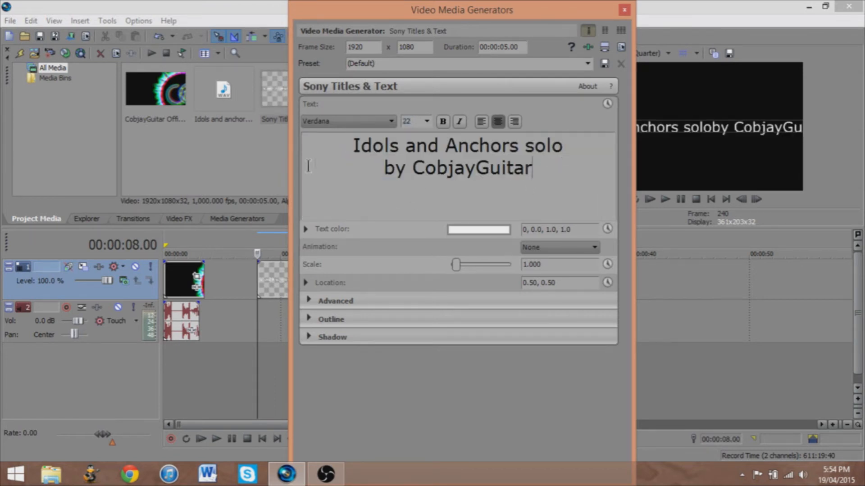
pyautogui.tripleClick(378, 169)
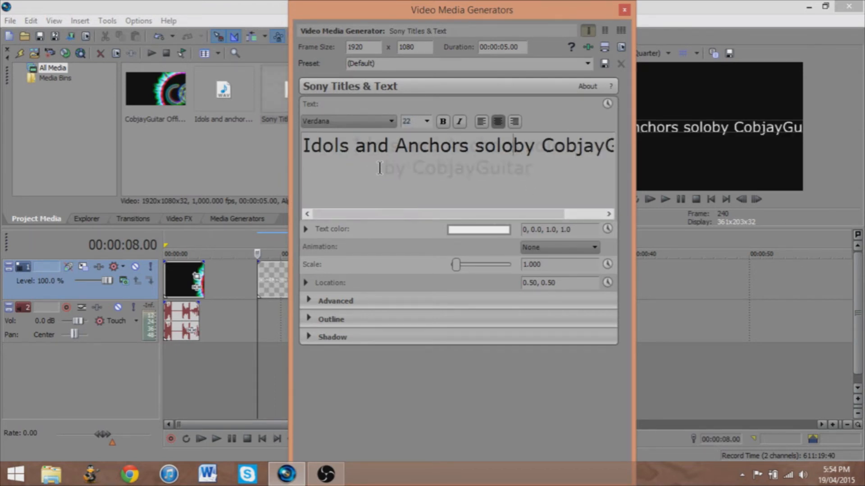
pyautogui.click(378, 168)
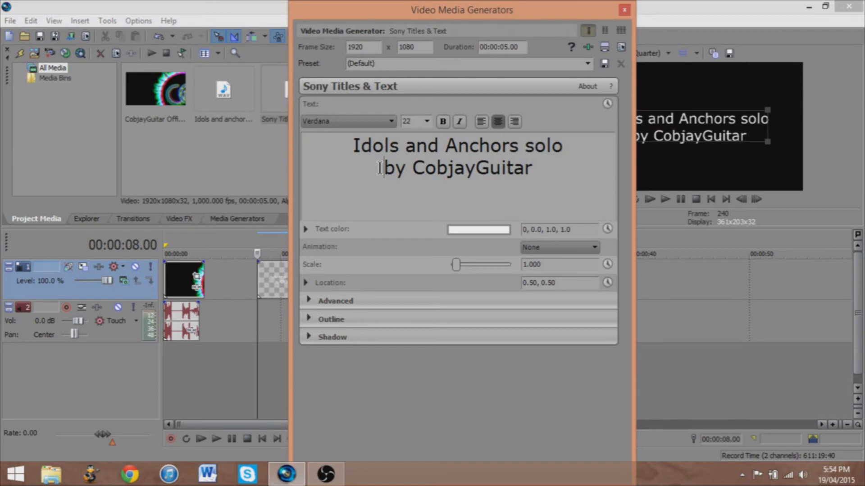
pyautogui.click(535, 147)
pyautogui.press('BackSpace')
pyautogui.write('S')
# Step: Try the AngsanaUPC and Back Ride 342 fonts on the whole title text
pyautogui.moveTo(551, 168); pyautogui.dragTo(403, 146)
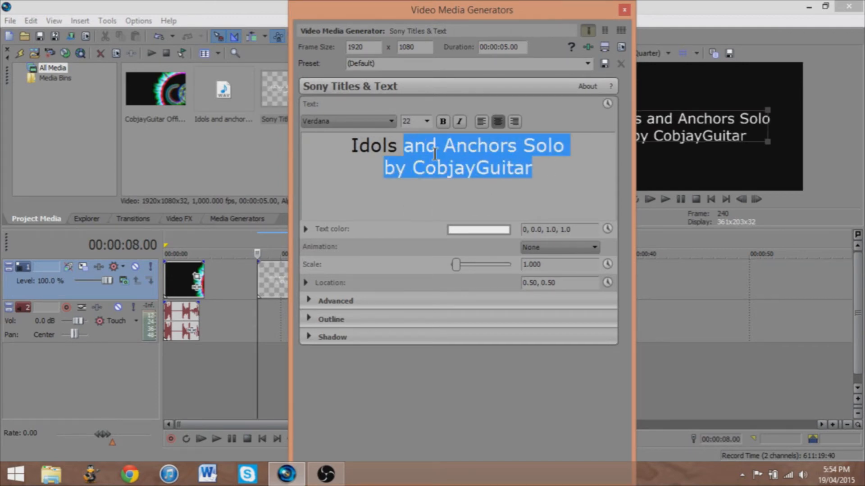
pyautogui.click(563, 175)
pyautogui.moveTo(563, 176); pyautogui.dragTo(353, 148)
pyautogui.click(372, 120)
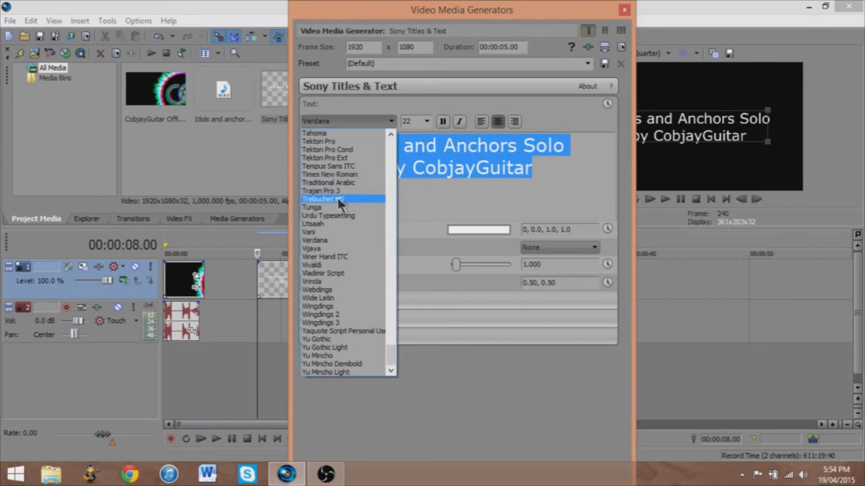
pyautogui.moveTo(388, 352); pyautogui.dragTo(388, 153)
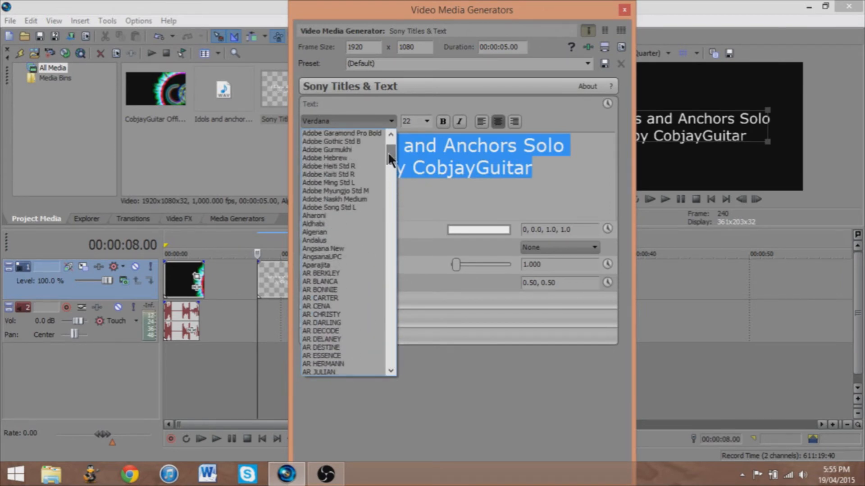
pyautogui.click(341, 259)
pyautogui.click(372, 121)
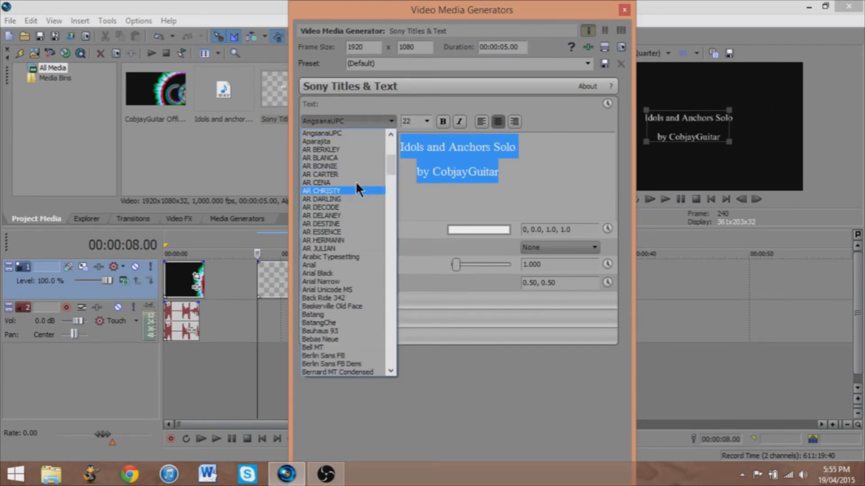
pyautogui.click(345, 295)
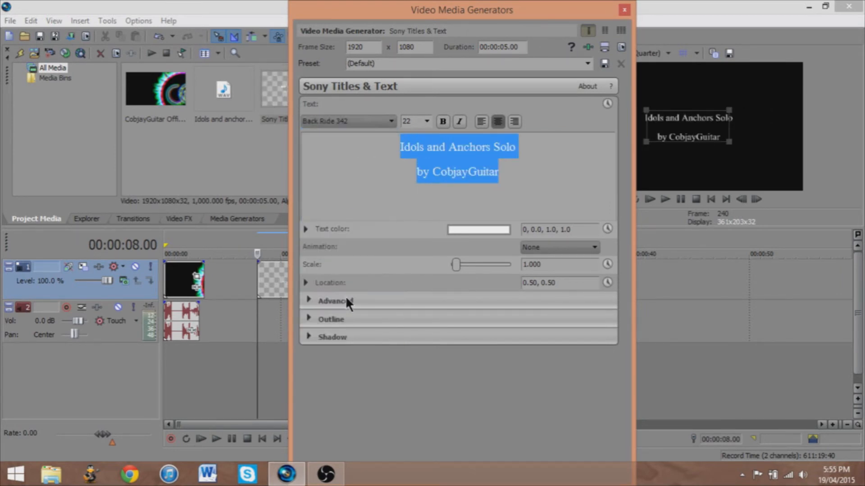
# Step: Set the font of the whole title text to AR CENA
pyautogui.click(377, 119)
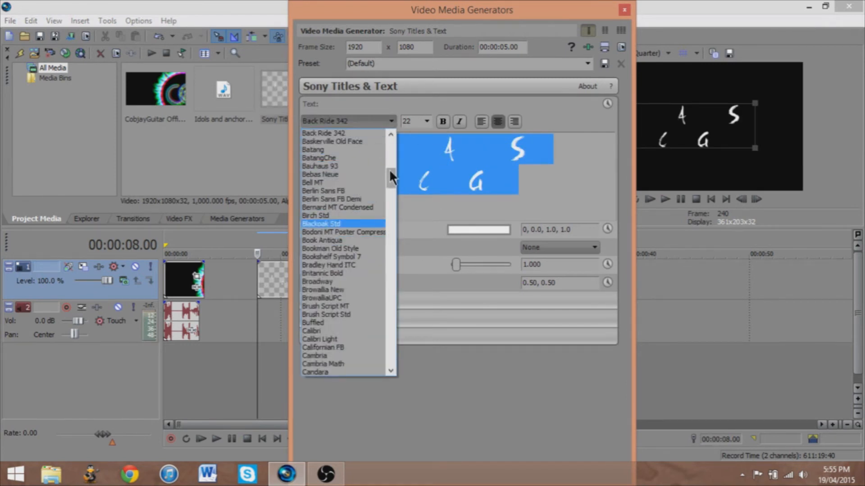
pyautogui.scroll(5, 390, 171)
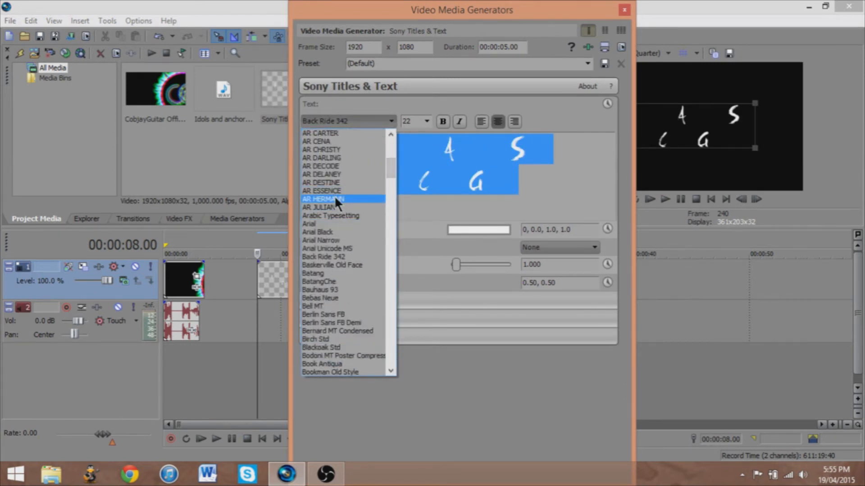
pyautogui.click(324, 141)
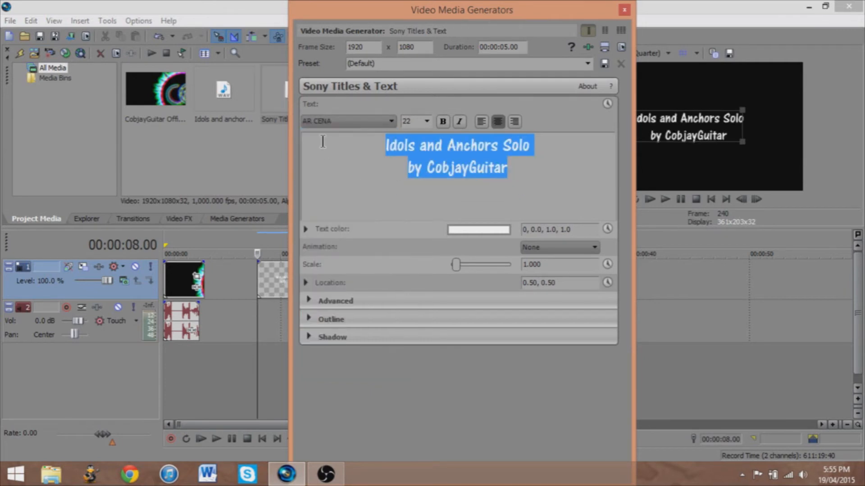
# Step: Enlarge the whole title text to font size 36 and close the title generator
pyautogui.click(543, 175)
pyautogui.moveTo(554, 184); pyautogui.dragTo(401, 146)
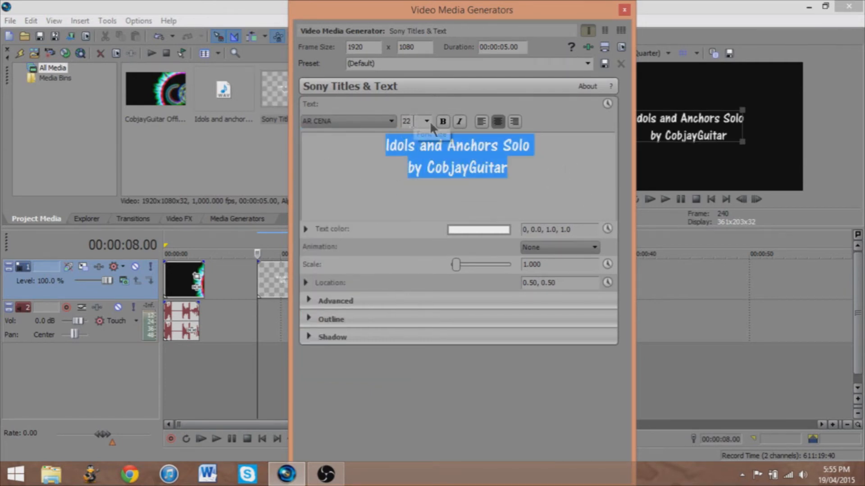
pyautogui.click(412, 204)
pyautogui.click(490, 189)
pyautogui.click(624, 10)
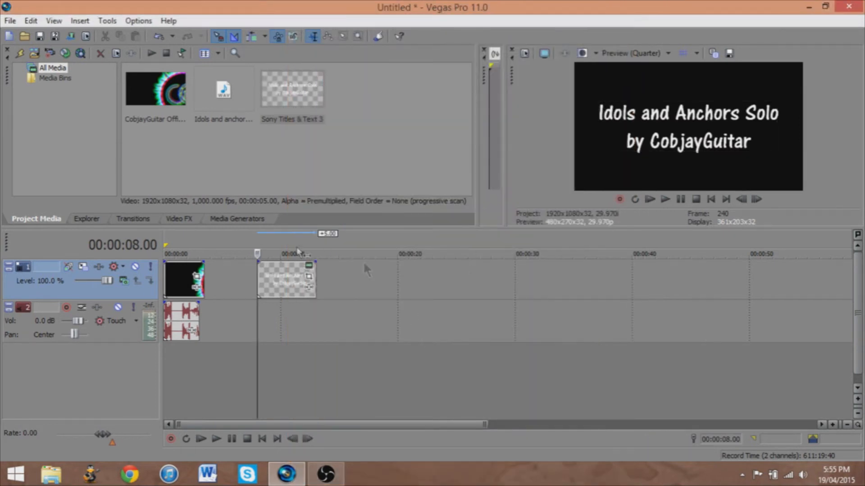
# Step: Move the title event to about 4 seconds, just after the intro clip, and give it a fade-in and fade-out
pyautogui.moveTo(295, 283); pyautogui.dragTo(218, 265)
pyautogui.moveTo(270, 263); pyautogui.dragTo(234, 273)
pyautogui.click(204, 339)
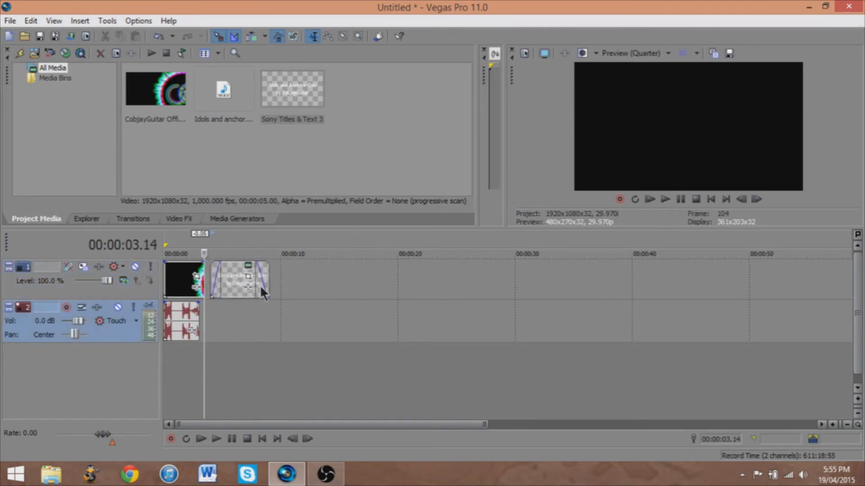
# Step: Place the Idols and anchors solo audio WAV on the existing audio track, starting at about 7 seconds
pyautogui.click(226, 107)
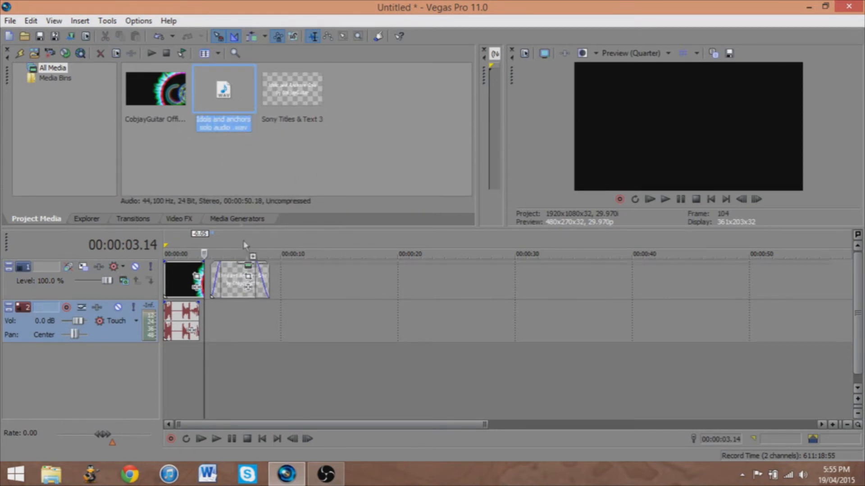
pyautogui.moveTo(253, 315); pyautogui.dragTo(254, 318)
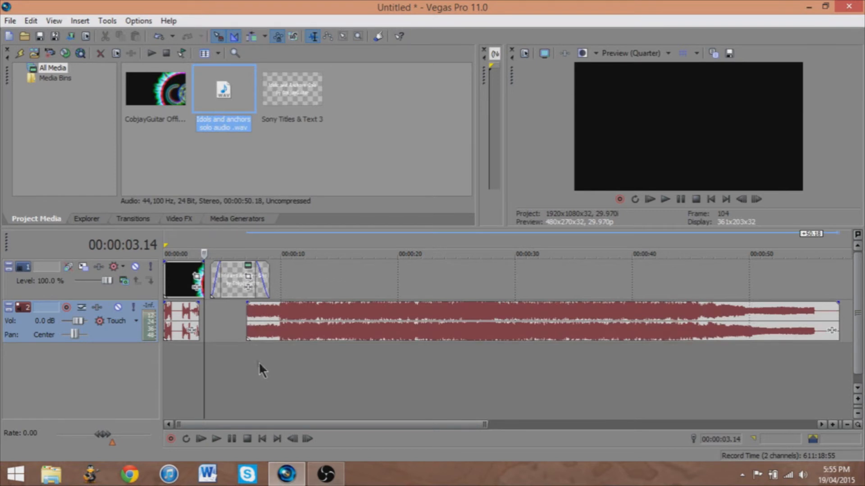
pyautogui.click(256, 362)
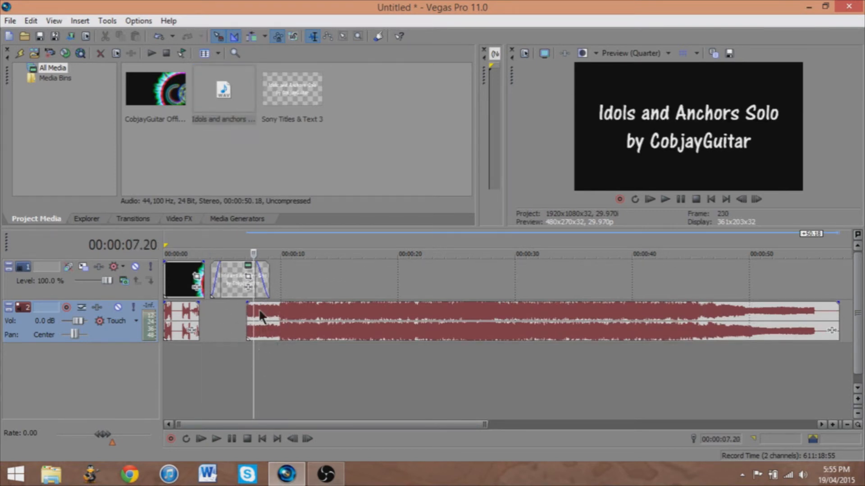
# Step: Play the solo audio briefly from 00:00:09.25, just before its waveform gets louder
pyautogui.click(270, 311)
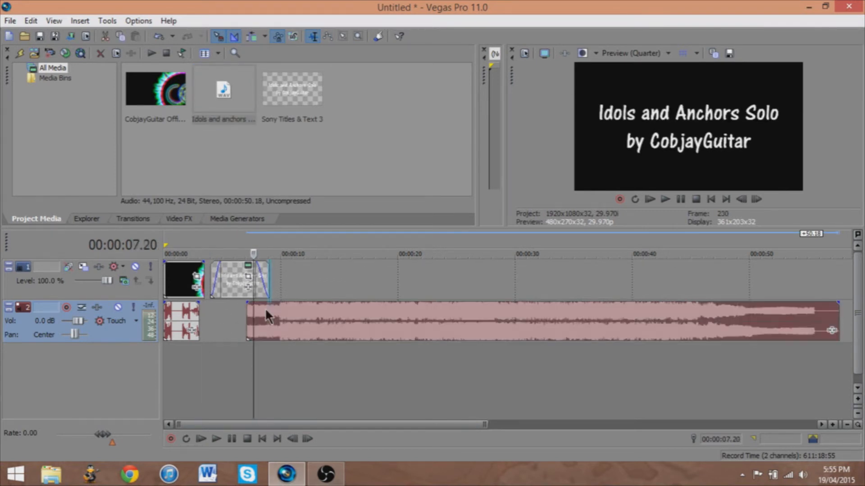
pyautogui.click(277, 310)
pyautogui.scroll(4, 278, 310)
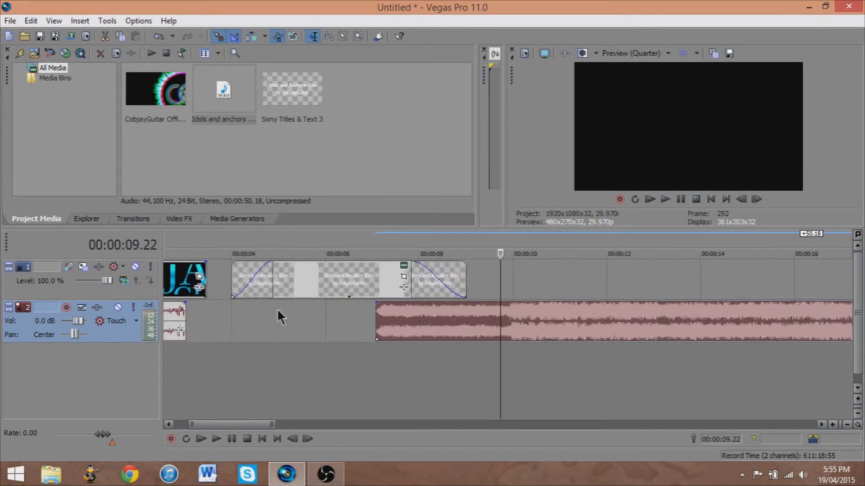
pyautogui.scroll(1, 511, 318)
pyautogui.click(507, 309)
pyautogui.press('space')
pyautogui.press('space')
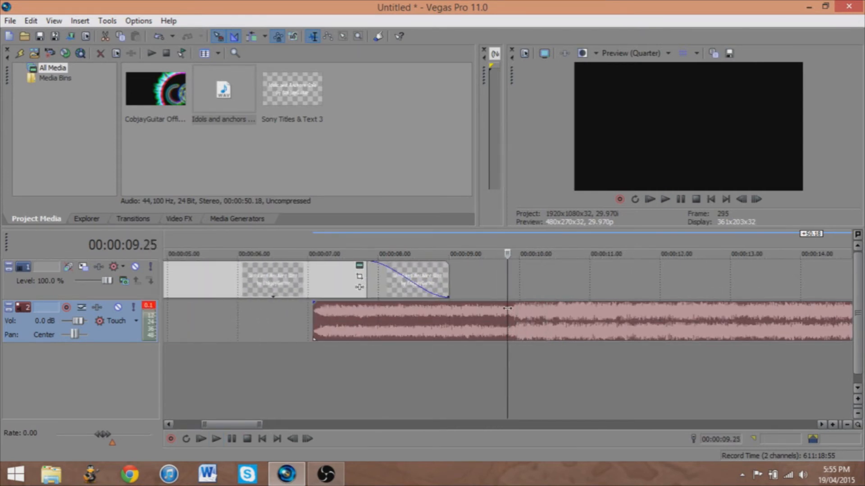
# Step: Shift the solo audio clip slightly later so that it starts at about 00:00:07.07
pyautogui.scroll(-3, 499, 310)
pyautogui.click(370, 307)
pyautogui.moveTo(360, 309); pyautogui.dragTo(364, 310)
pyautogui.click(333, 375)
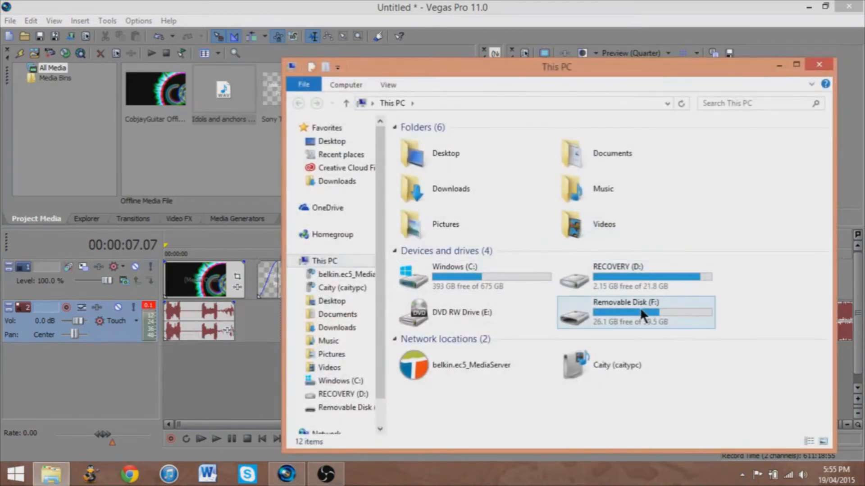
# Step: Add GOPR0005.MP4 from the removable disk's DCIM\100GOPRO folder to the timeline on new tracks below the solo audio
pyautogui.doubleClick(640, 309)
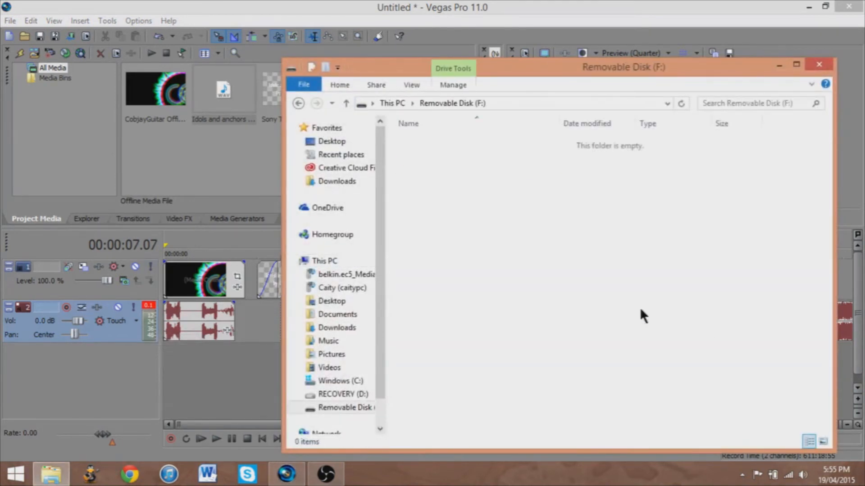
pyautogui.doubleClick(419, 141)
pyautogui.doubleClick(419, 142)
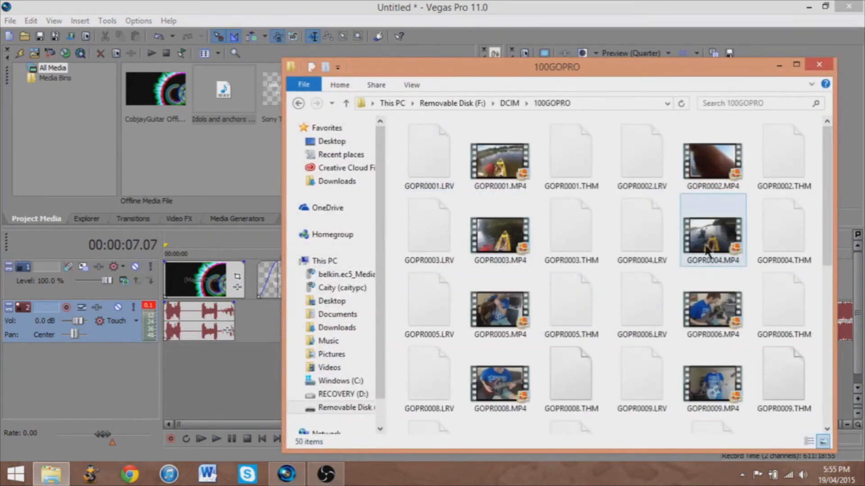
pyautogui.moveTo(500, 311); pyautogui.dragTo(230, 381)
pyautogui.click(211, 366)
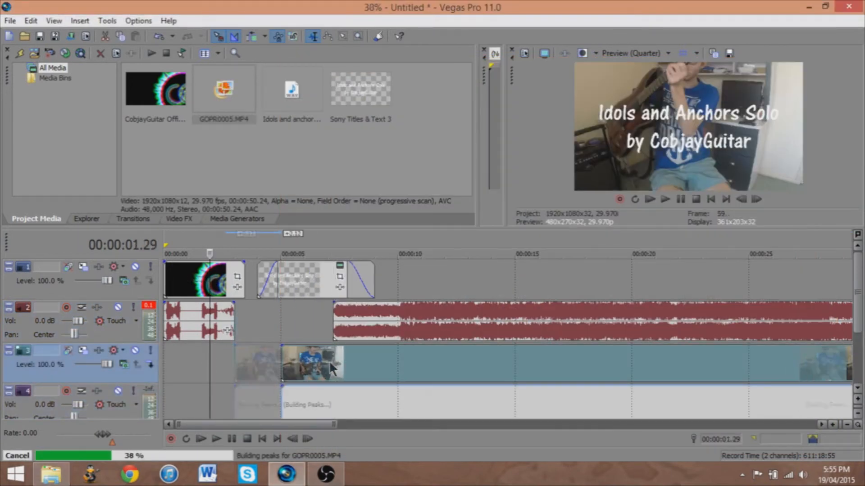
# Step: Shift the GoPro clip earlier to start at about 4 seconds, and move its audio track directly below the solo audio track
pyautogui.moveTo(329, 360); pyautogui.dragTo(309, 357)
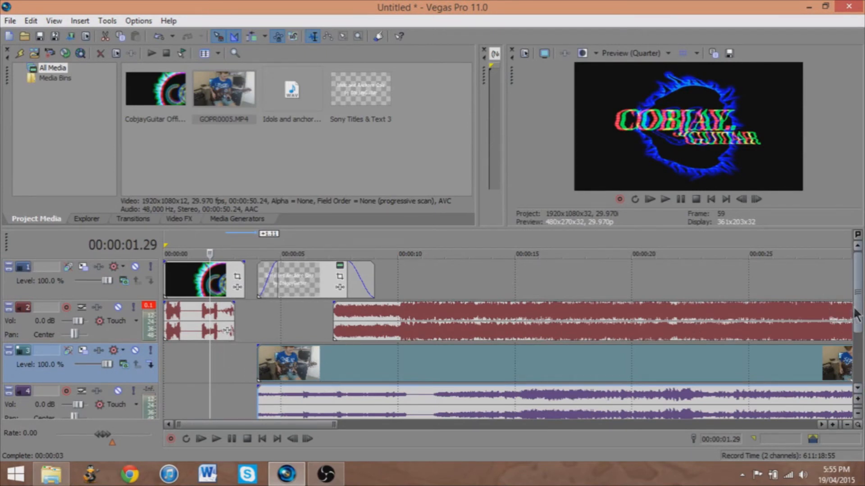
pyautogui.scroll(-1, 861, 331)
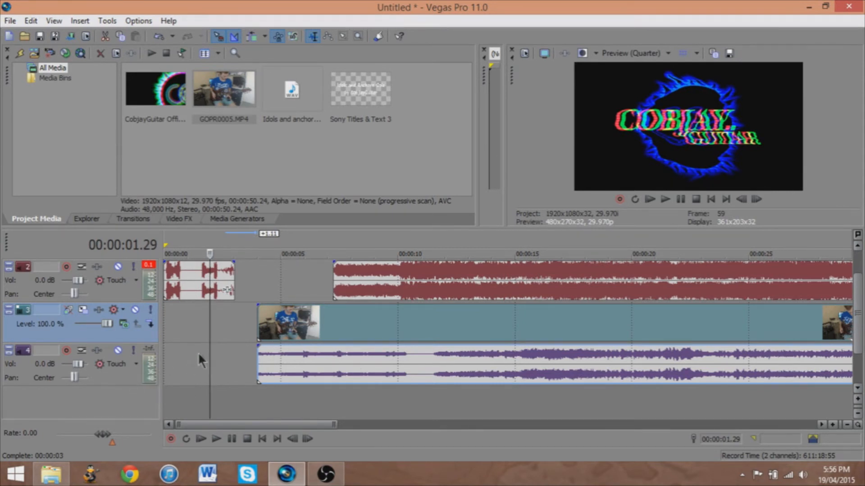
pyautogui.moveTo(129, 363); pyautogui.dragTo(133, 310)
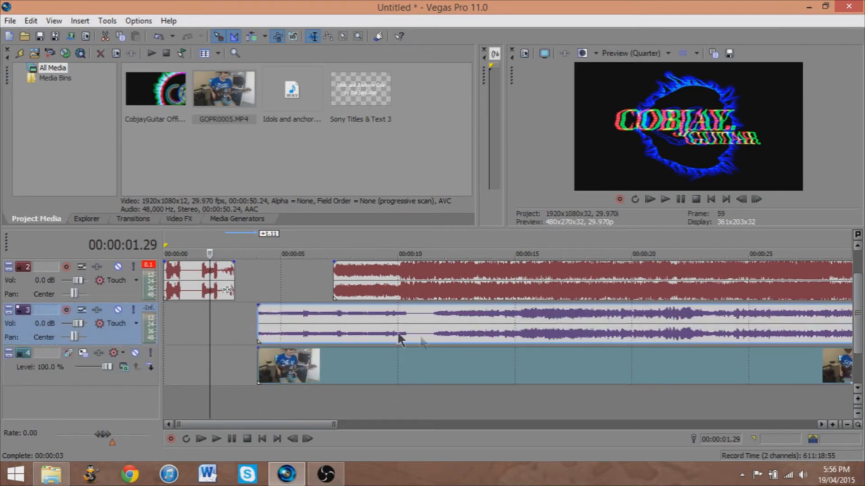
# Step: Slide the GoPro clip to start at about 1.5 seconds, split it at 00:00:08.18 and delete the part before the split
pyautogui.moveTo(461, 316); pyautogui.dragTo(400, 311)
pyautogui.click(365, 310)
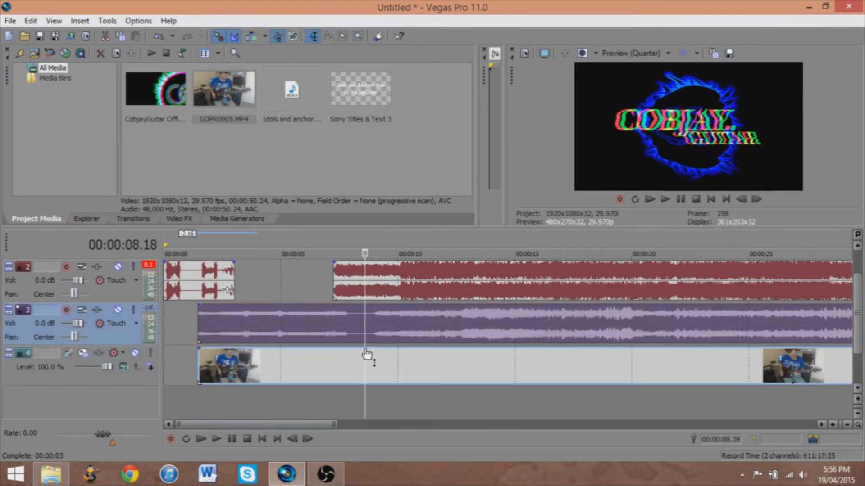
pyautogui.press('s')
pyautogui.click(282, 329)
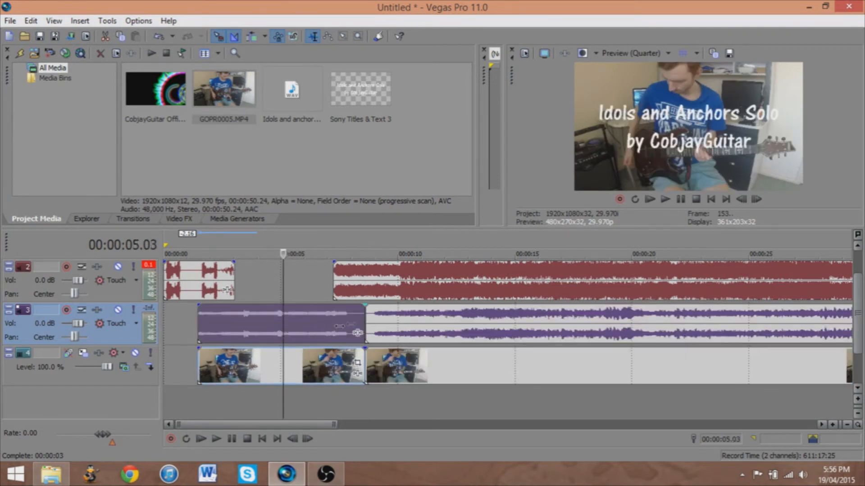
pyautogui.press('Delete')
# Step: Reposition the trimmed GoPro clip against the solo audio so that it starts at about 5.5 seconds
pyautogui.moveTo(440, 317); pyautogui.dragTo(400, 319)
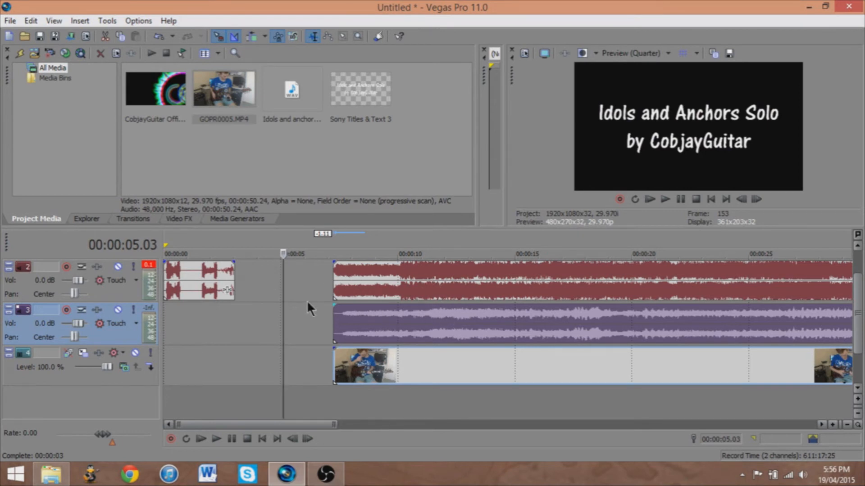
pyautogui.scroll(-2, 405, 312)
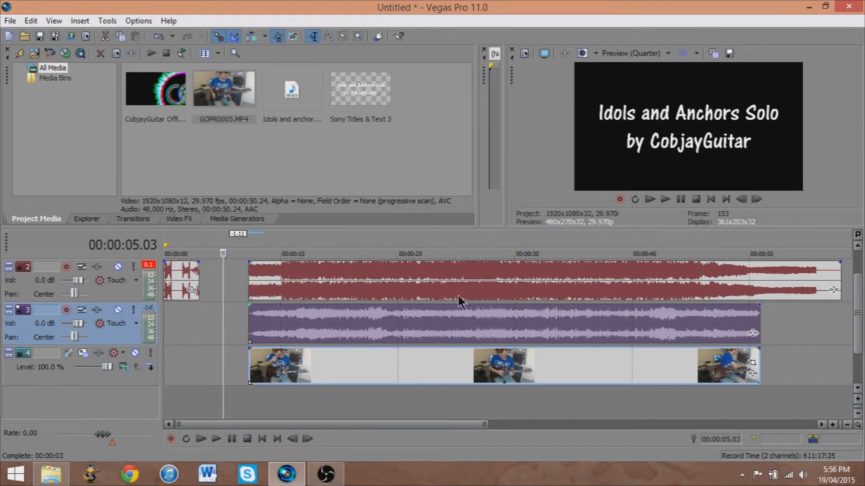
pyautogui.moveTo(333, 312); pyautogui.dragTo(315, 313)
pyautogui.click(263, 317)
pyautogui.scroll(4, 263, 317)
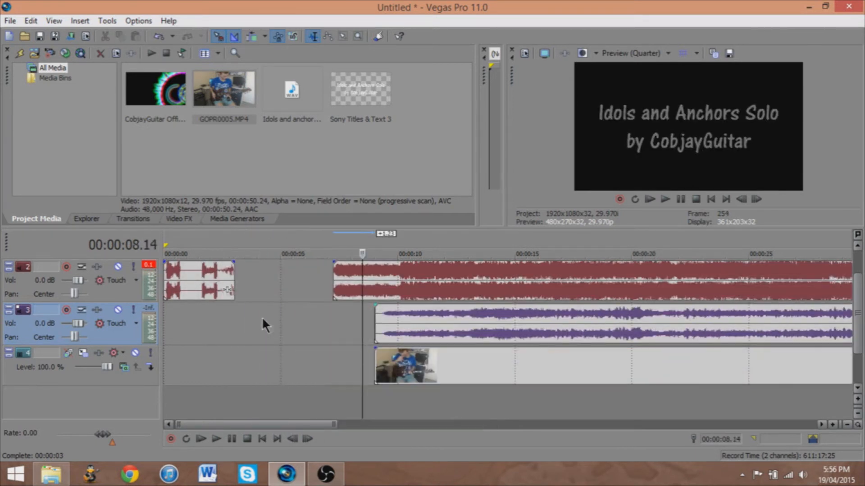
pyautogui.moveTo(548, 319); pyautogui.dragTo(482, 319)
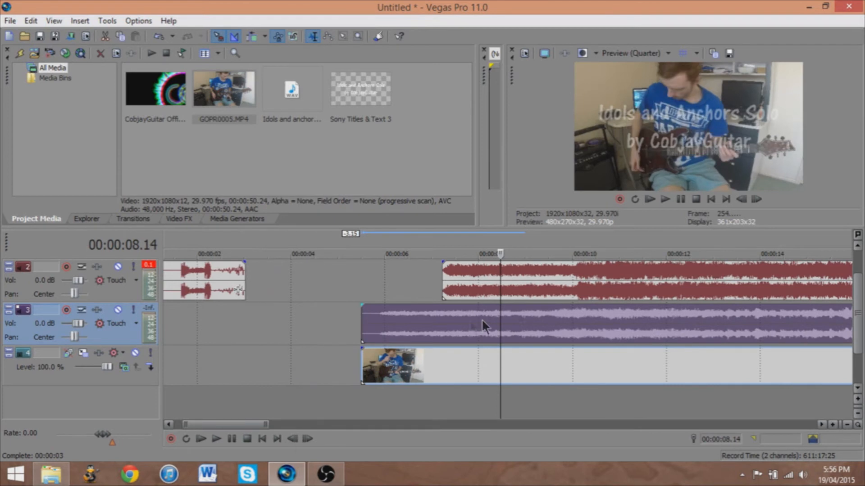
# Step: Mute the solo audio track and play short passages of the GoPro audio between about 8 and 13 seconds
pyautogui.click(118, 267)
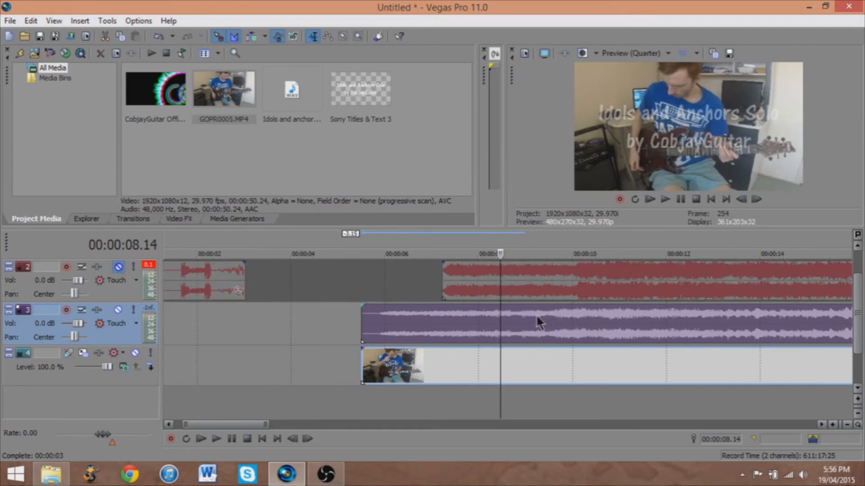
pyautogui.press('space')
pyautogui.click(519, 312)
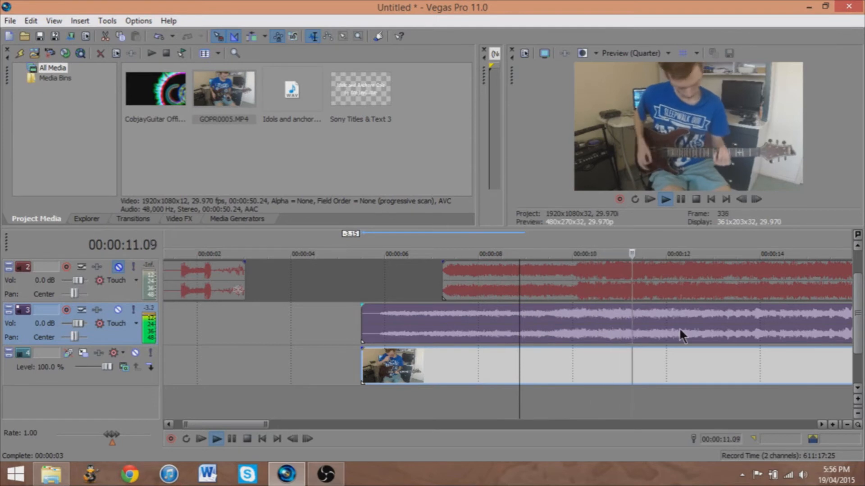
pyautogui.scroll(2, 680, 328)
pyautogui.press('space')
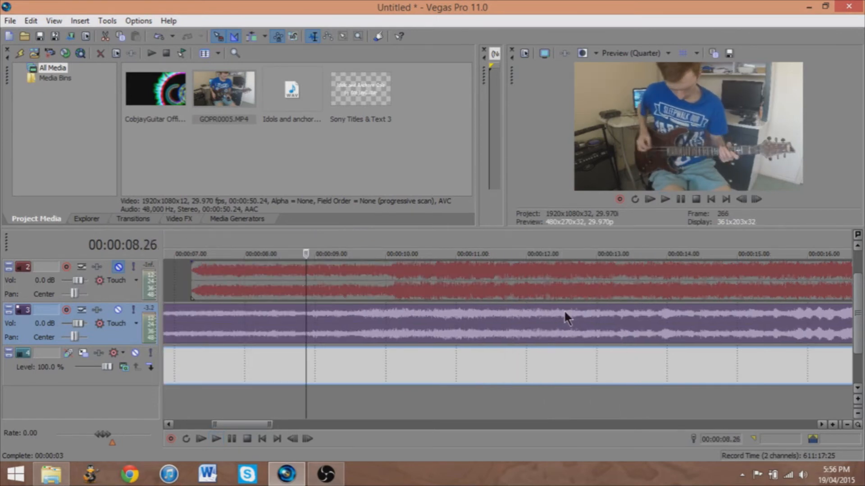
pyautogui.click(568, 311)
pyautogui.press('space')
pyautogui.press('space')
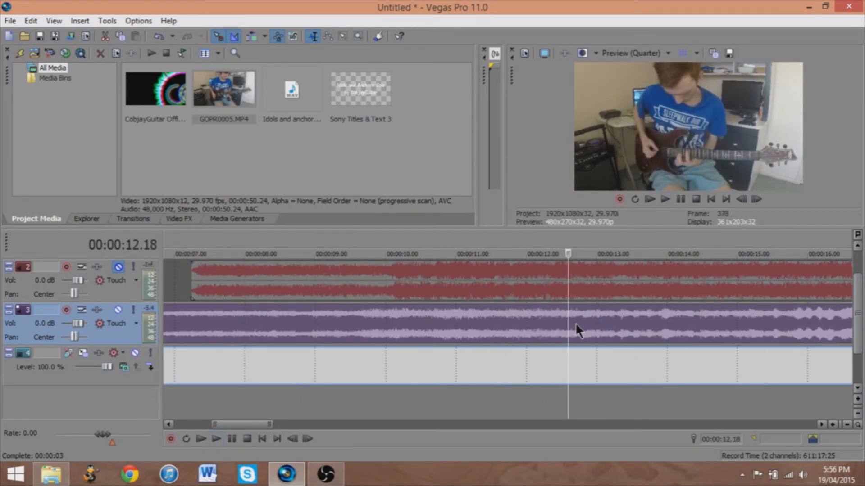
# Step: Split the GoPro clip at 00:00:10.00 and delete the part before the split
pyautogui.click(386, 316)
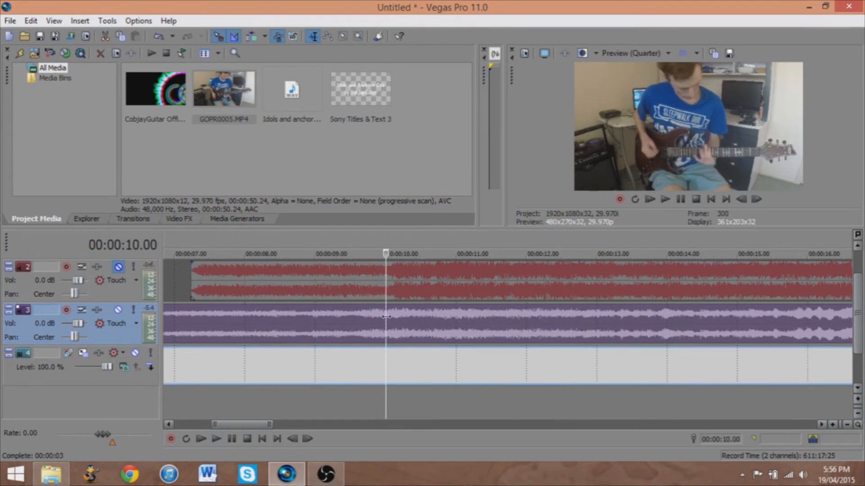
pyautogui.press('s')
pyautogui.click(345, 319)
pyautogui.press('Delete')
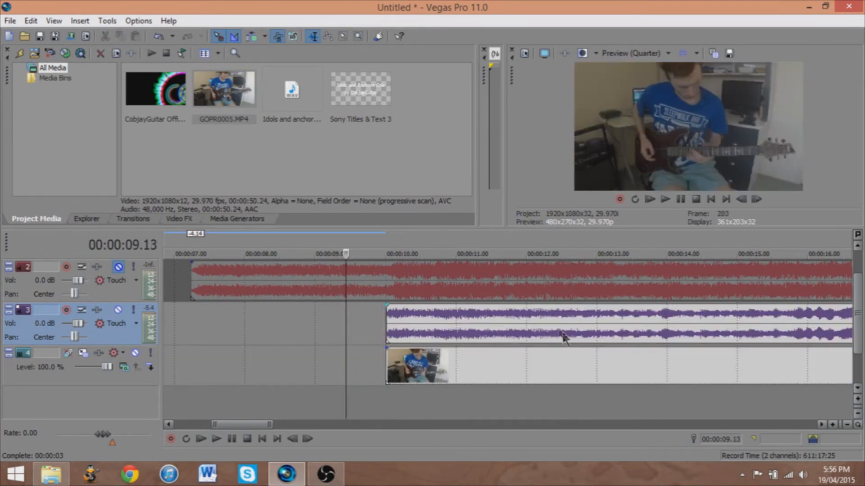
# Step: Slide the trimmed GoPro clip earlier to start at about 7.8 seconds and play its audio from 00:00:09.27 and 00:00:10.14
pyautogui.moveTo(551, 315); pyautogui.dragTo(400, 316)
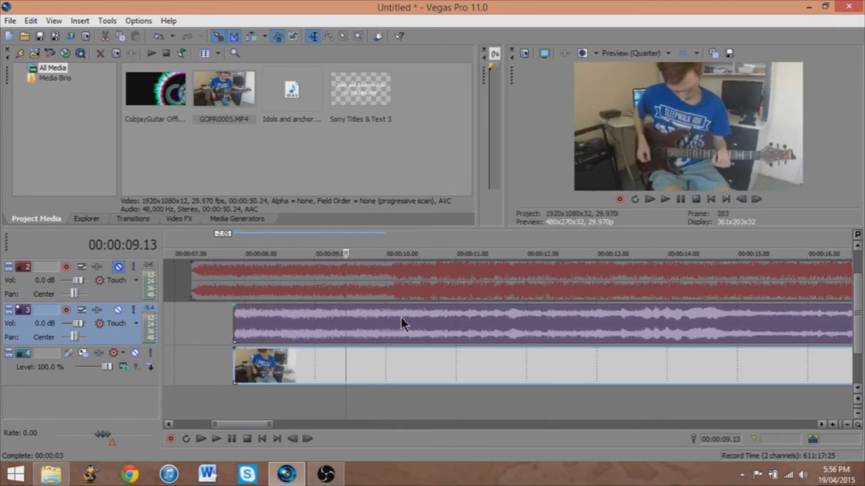
pyautogui.click(377, 312)
pyautogui.press('space')
pyautogui.press('space')
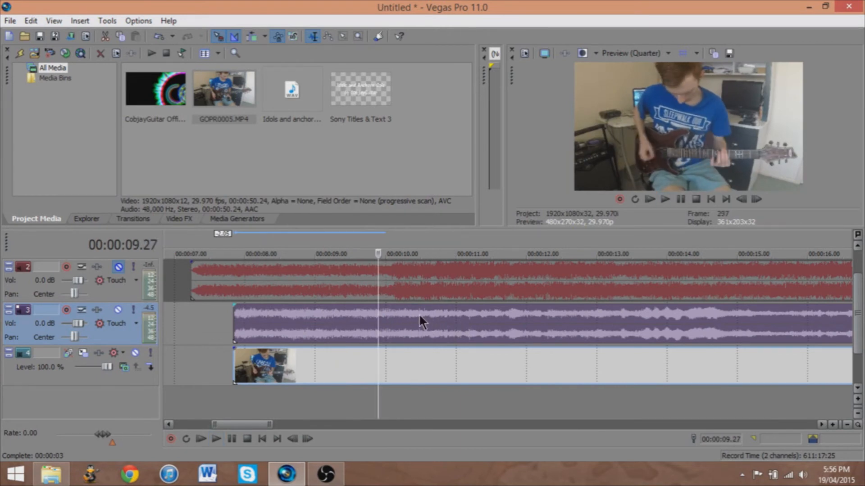
pyautogui.click(419, 315)
pyautogui.press('space')
pyautogui.press('space')
# Step: Nudge the GoPro clip earlier and compare its waveform with the start of the solo audio's louder section, near 00:00:10.03
pyautogui.moveTo(427, 316); pyautogui.dragTo(406, 314)
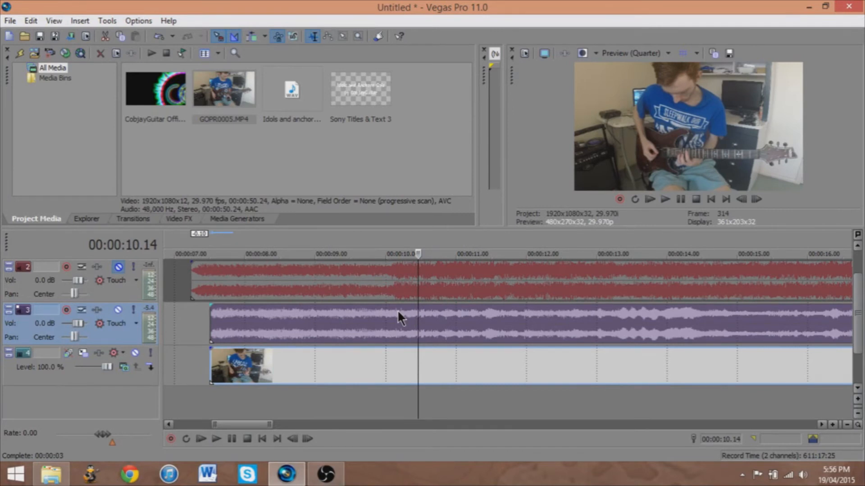
pyautogui.click(397, 312)
pyautogui.scroll(6, 397, 312)
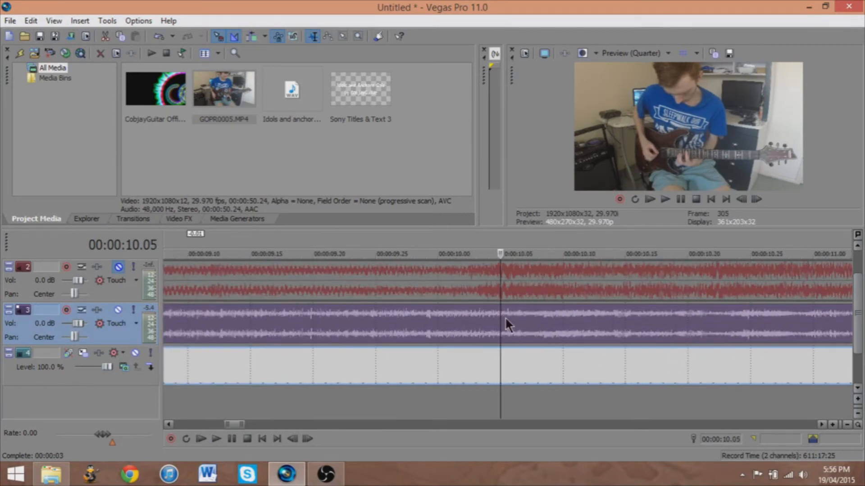
pyautogui.click(475, 322)
pyautogui.scroll(-8, 475, 323)
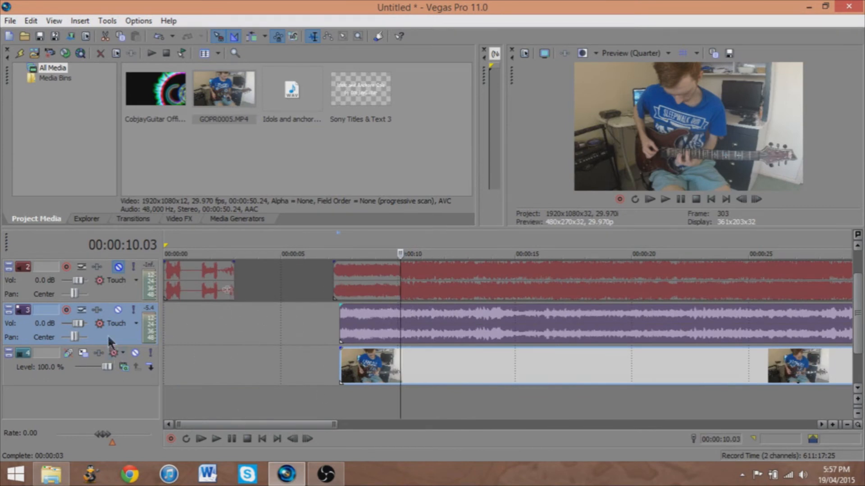
# Step: Unmute the solo audio track and delete the GoPro clip's audio track
pyautogui.moveTo(857, 306)
pyautogui.mouseDown()
pyautogui.moveTo(862, 333)
pyautogui.moveTo(862, 322)
pyautogui.mouseUp()
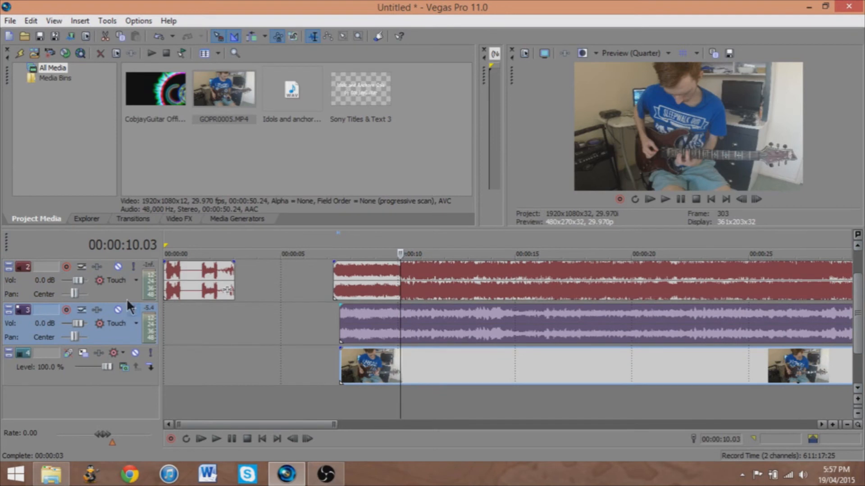
pyautogui.rightClick(123, 335)
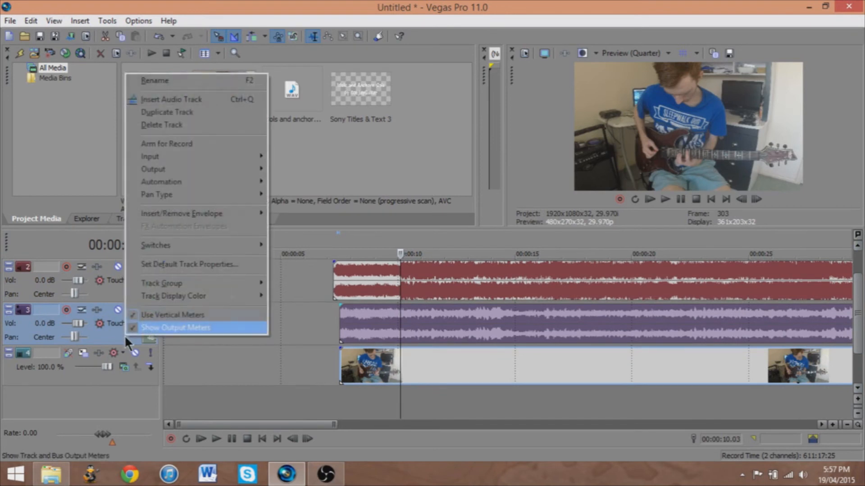
pyautogui.click(185, 125)
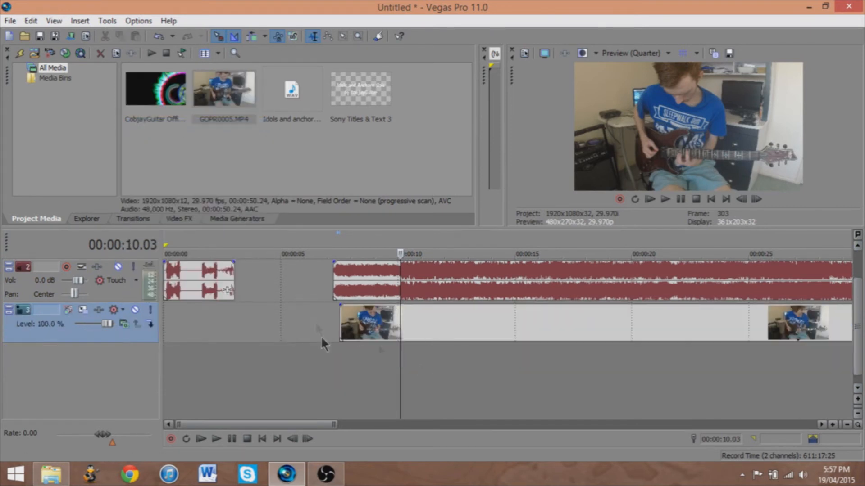
# Step: Add GOPR0006.MP4 from the 100GOPRO folder to the timeline on new tracks below the first GoPro video
pyautogui.click(364, 323)
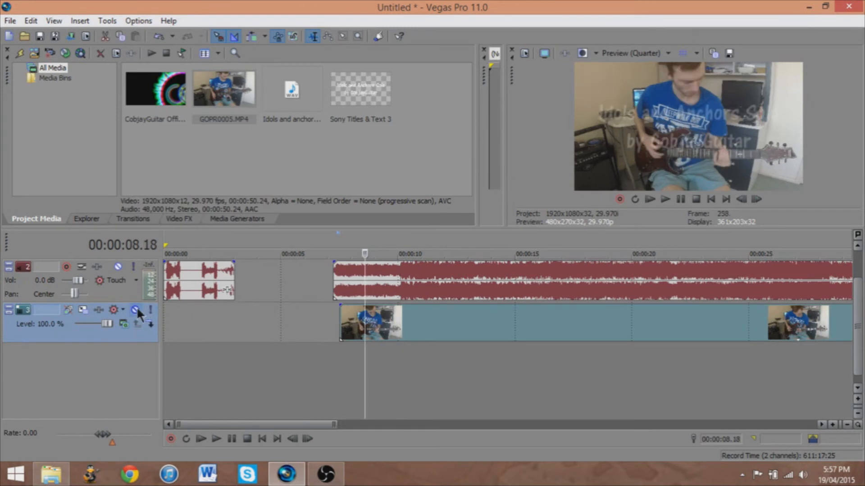
pyautogui.click(51, 474)
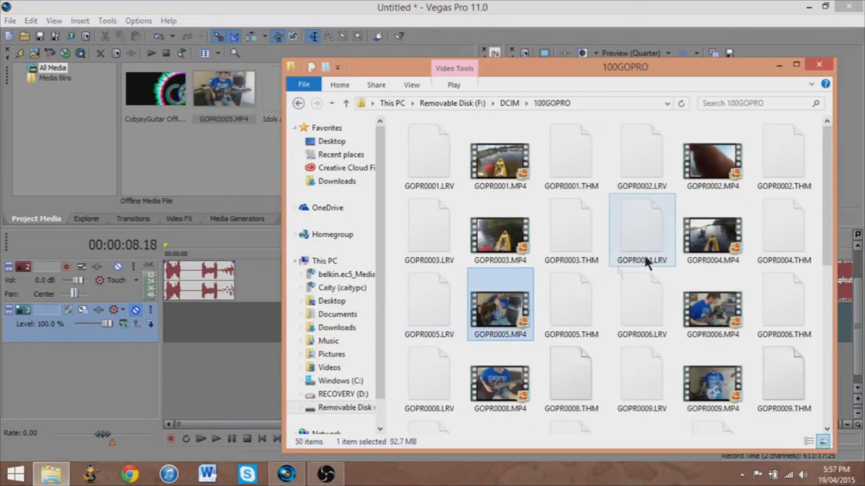
pyautogui.click(705, 315)
pyautogui.moveTo(194, 374); pyautogui.dragTo(176, 362)
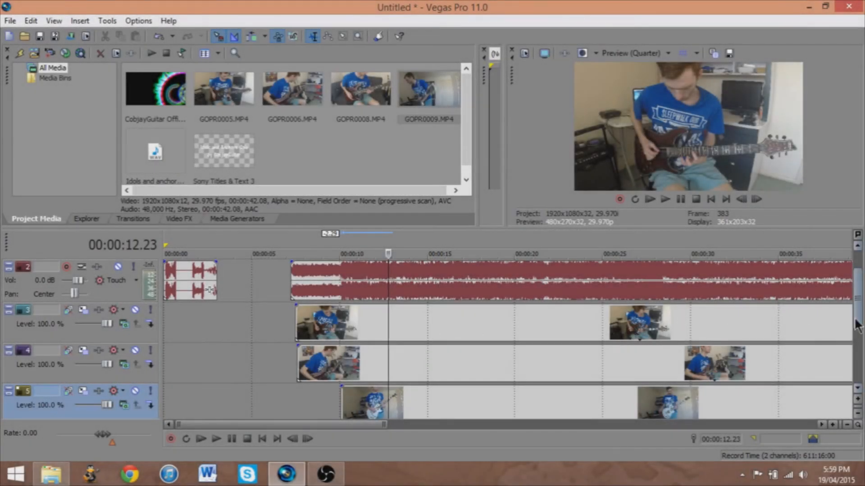
# Step: Look over the stacked GoPro video tracks and how their clips line up with the start of the solo audio
pyautogui.moveTo(857, 324); pyautogui.dragTo(861, 334)
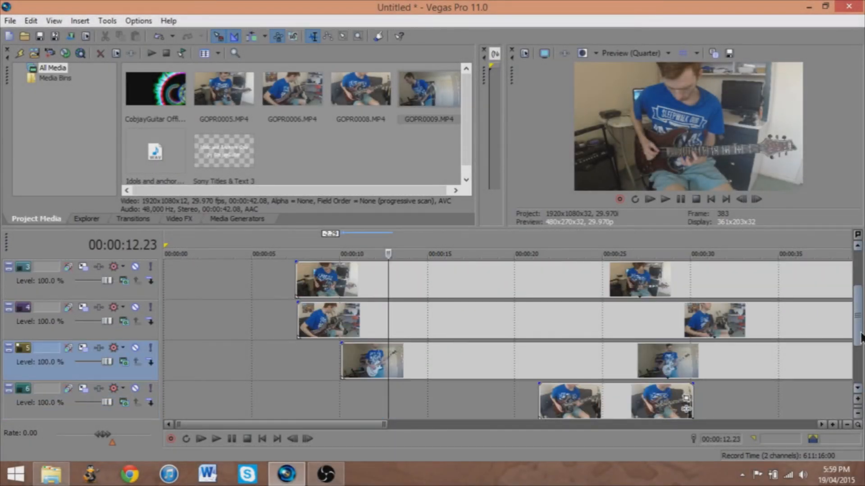
pyautogui.moveTo(861, 335); pyautogui.dragTo(859, 325)
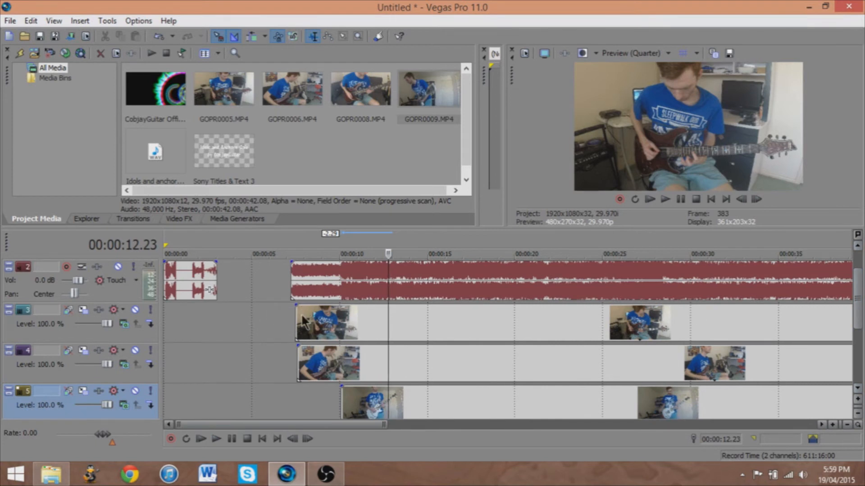
pyautogui.click(292, 315)
pyautogui.click(298, 315)
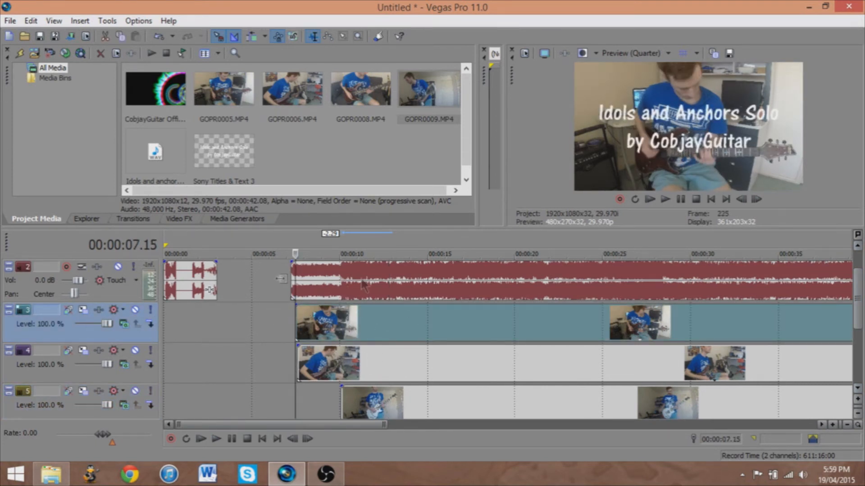
pyautogui.click(357, 310)
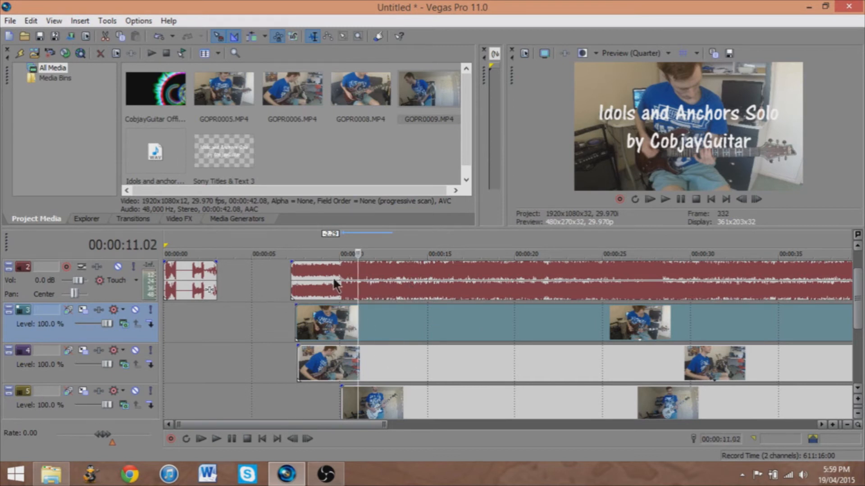
pyautogui.click(332, 280)
pyautogui.click(293, 276)
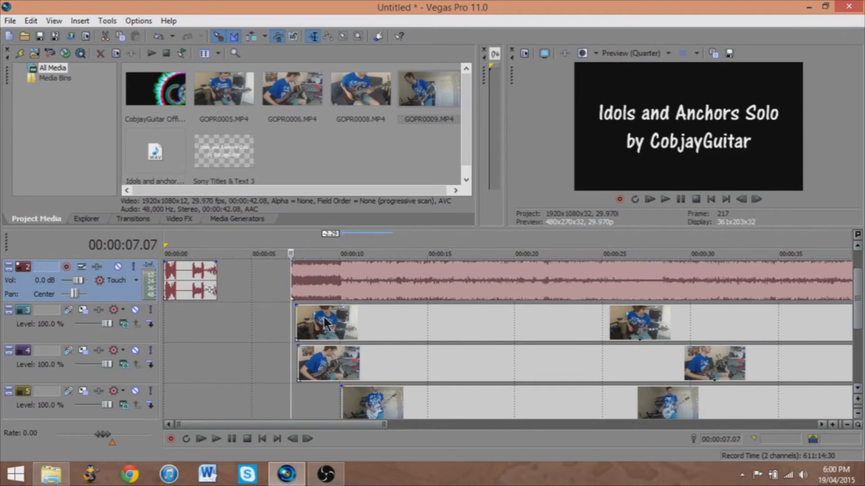
# Step: Play from the start of the first GoPro clip on track 3 and split it at about 14, 22, 28 and 34 seconds
pyautogui.click(299, 322)
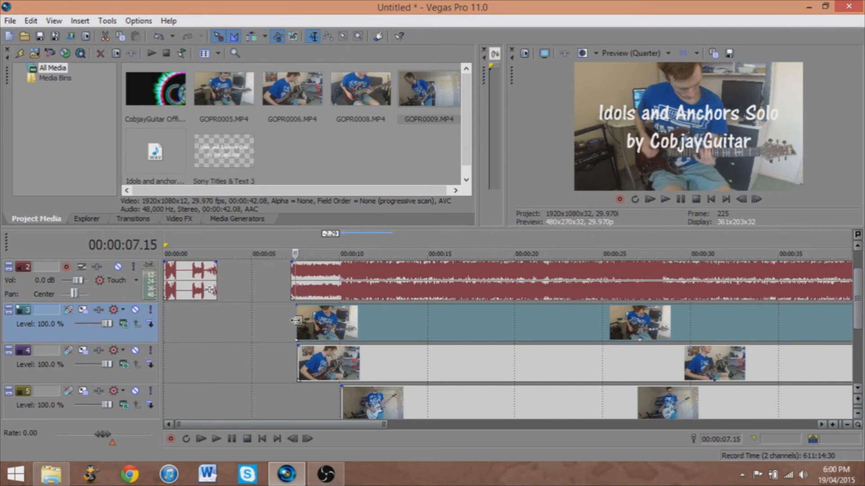
pyautogui.press('space')
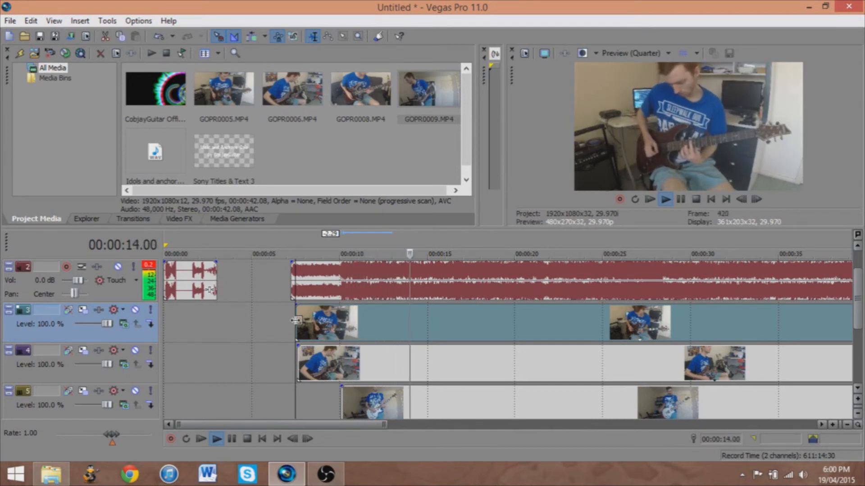
pyautogui.press('s')
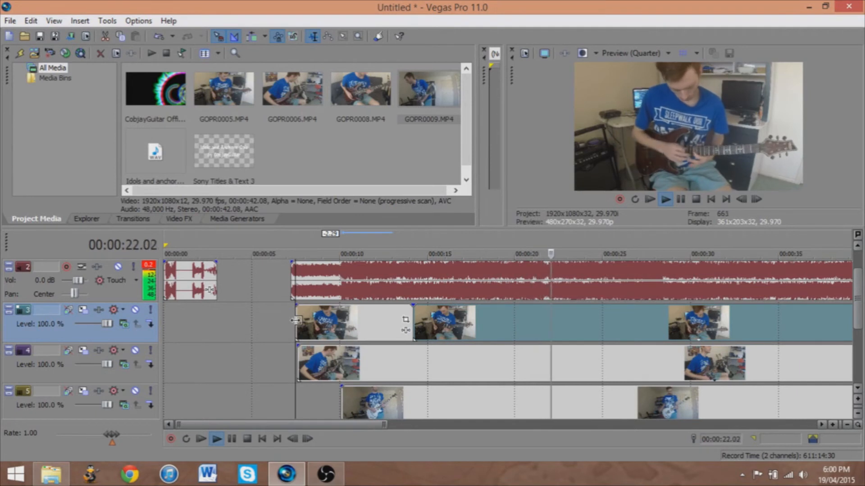
pyautogui.press('s')
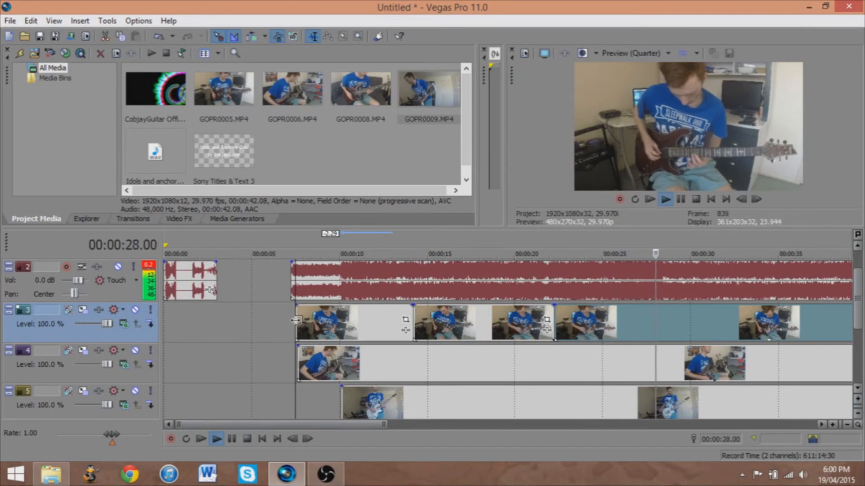
pyautogui.press('s')
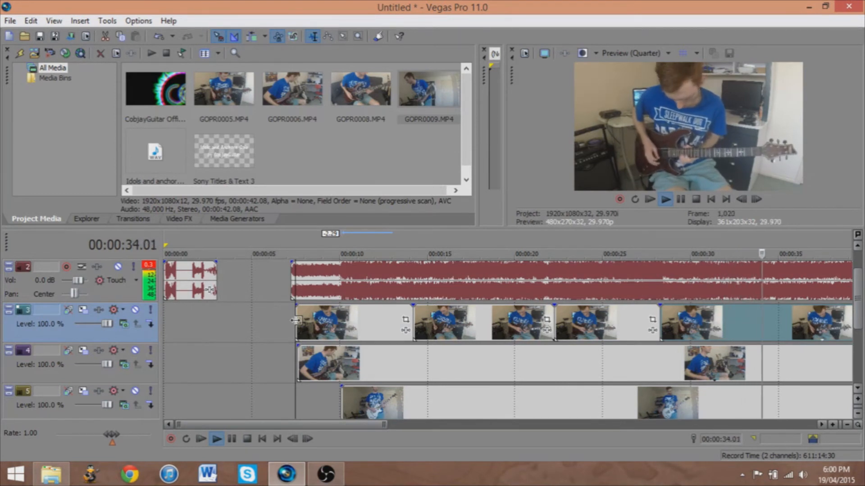
pyautogui.press('s')
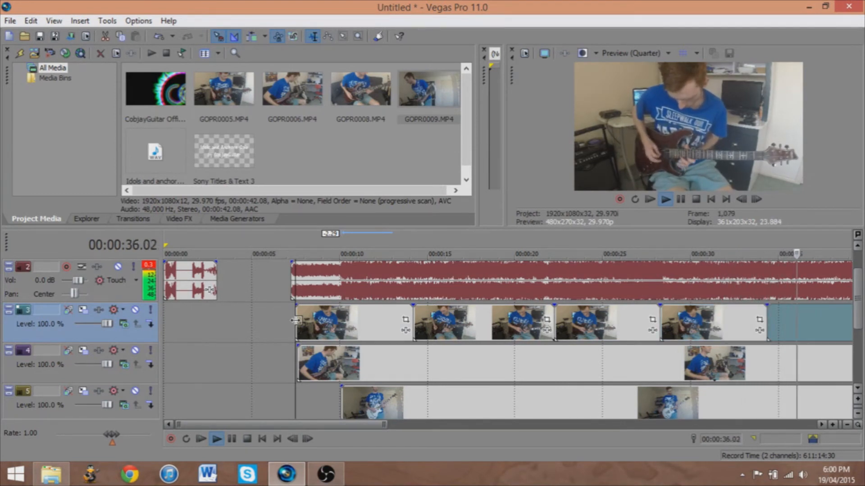
pyautogui.press('space')
# Step: Split the GoPro clip on track 4 at the same four points as the cuts on track 3
pyautogui.scroll(-3, 468, 315)
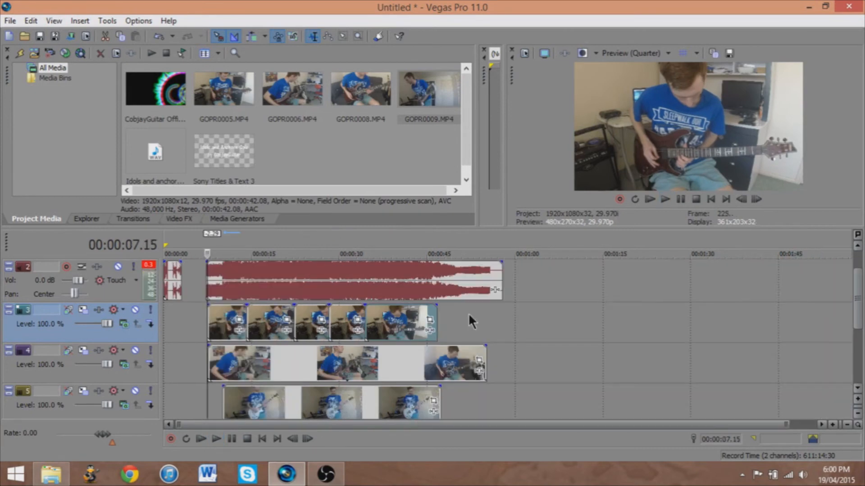
pyautogui.scroll(2, 427, 349)
pyautogui.click(328, 356)
pyautogui.press('s')
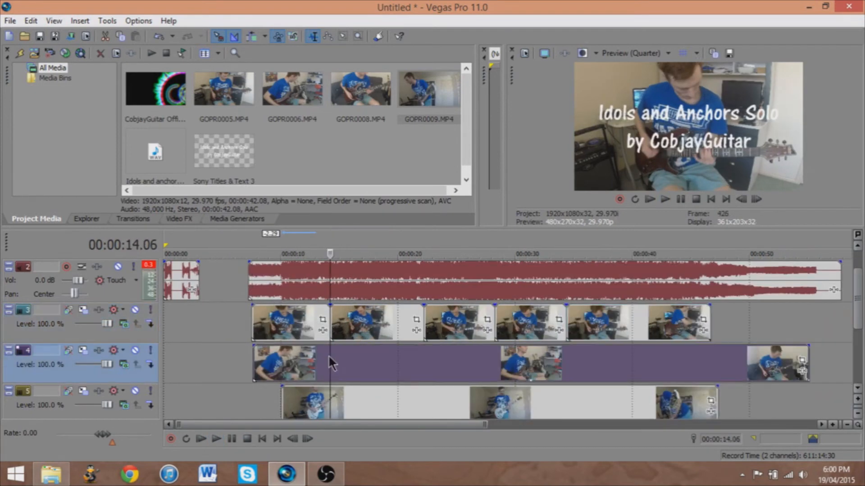
pyautogui.click(426, 360)
pyautogui.press('s')
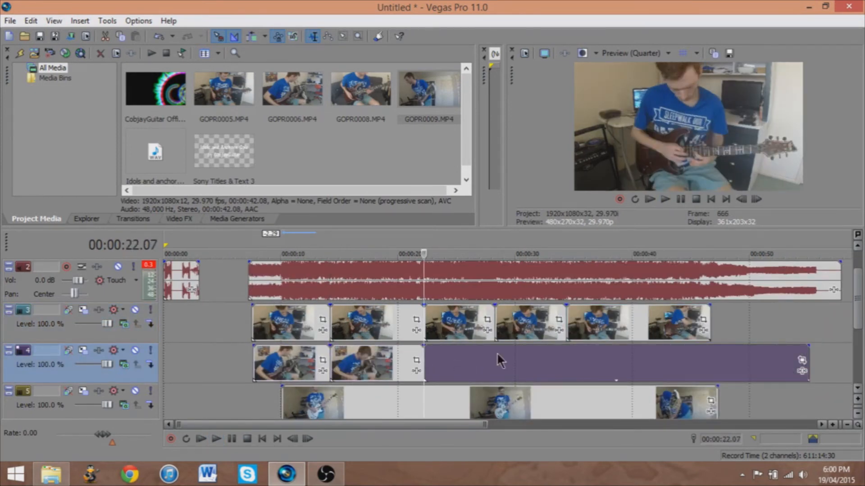
pyautogui.click(497, 355)
pyautogui.press('s')
pyautogui.click(566, 358)
pyautogui.press('s')
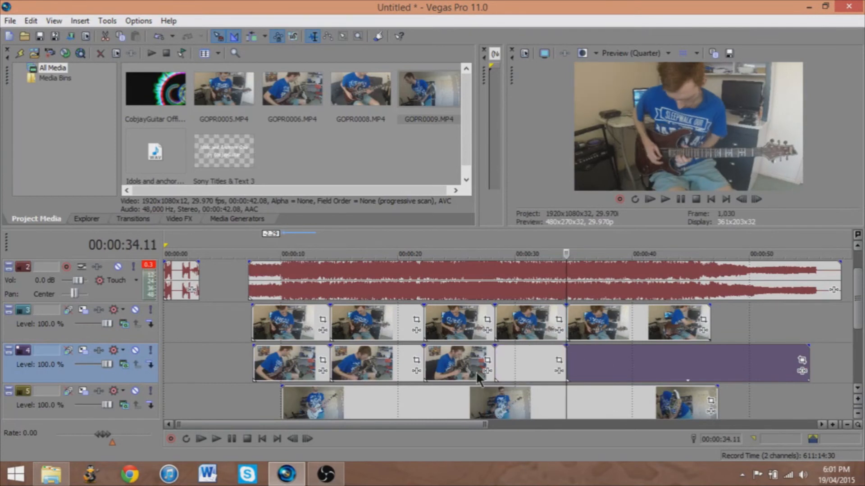
# Step: Split the GoPro clip on track 5 in line with the four cuts on the tracks above
pyautogui.click(331, 397)
pyautogui.press('s')
pyautogui.click(423, 399)
pyautogui.press('s')
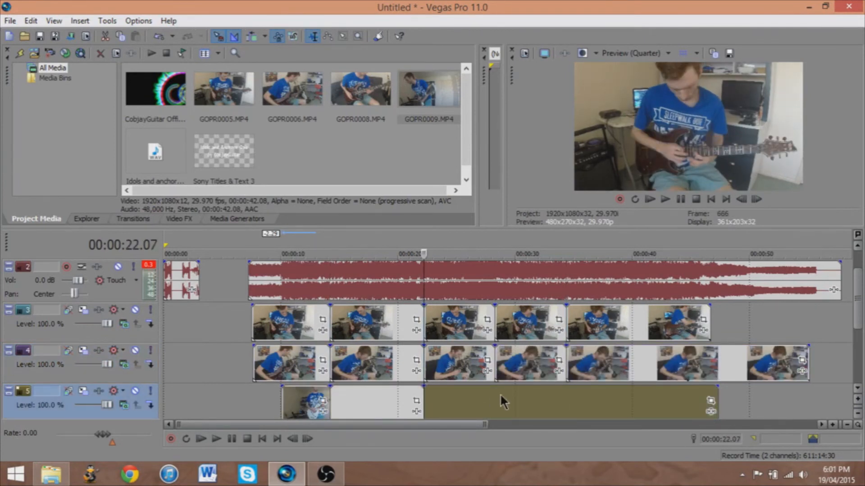
pyautogui.click(495, 398)
pyautogui.press('s')
pyautogui.click(571, 399)
pyautogui.click(566, 398)
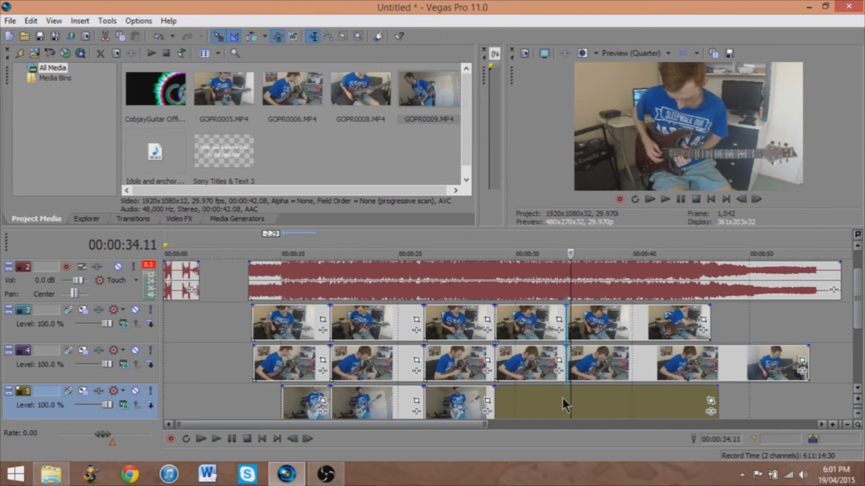
pyautogui.press('s')
# Step: Split the solo audio at 00:00:15.25 and about 00:00:18.07, and select the middle piece
pyautogui.moveTo(862, 323)
pyautogui.mouseDown()
pyautogui.moveTo(861, 338)
pyautogui.moveTo(861, 321)
pyautogui.mouseUp()
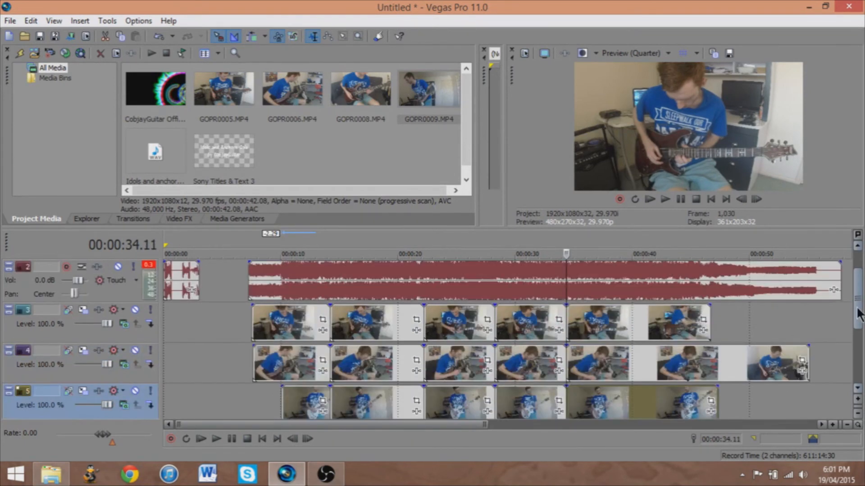
pyautogui.click(249, 282)
pyautogui.click(348, 281)
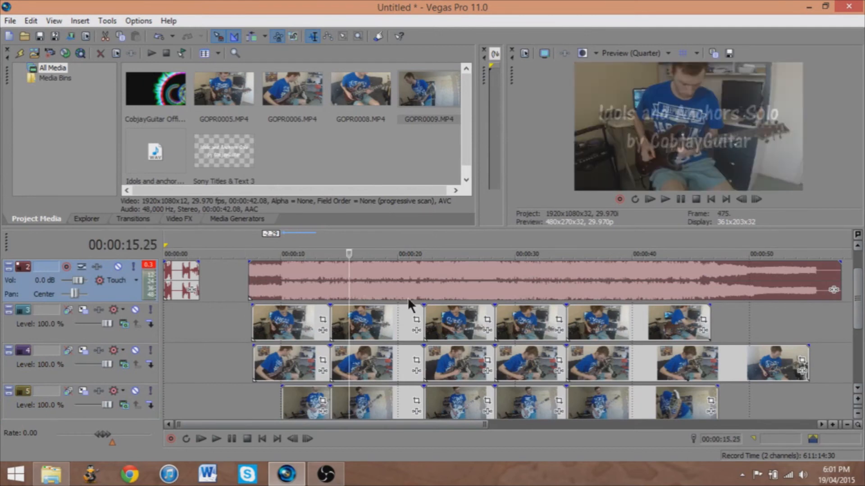
pyautogui.press('s')
pyautogui.click(384, 292)
pyautogui.press('s')
pyautogui.click(378, 272)
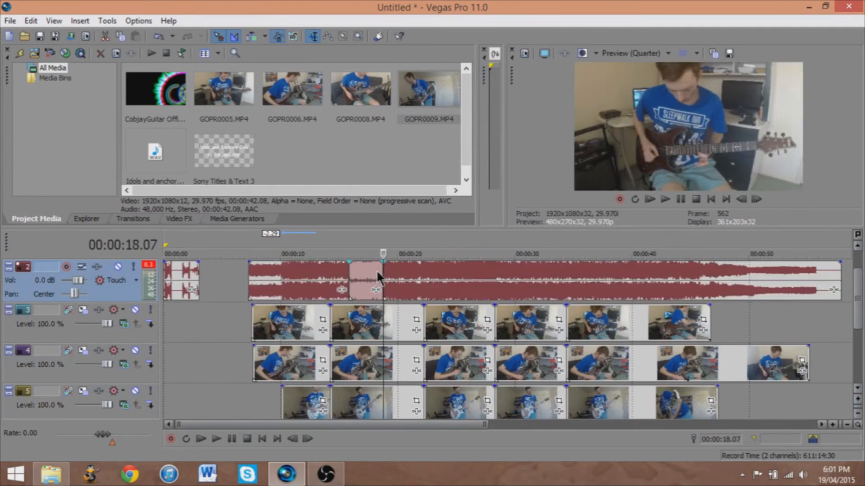
# Step: Play around the second cut in the solo audio and undo both audio splits
pyautogui.scroll(2, 378, 273)
pyautogui.scroll(3, 395, 288)
pyautogui.press('space')
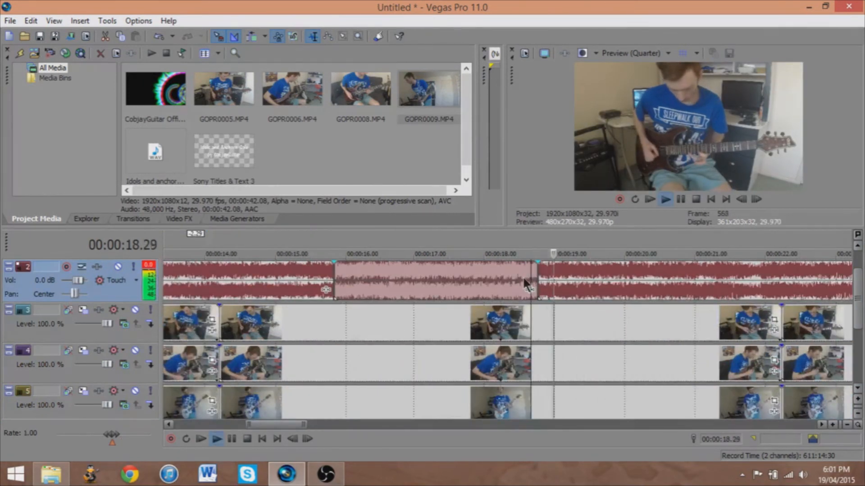
pyautogui.click(502, 267)
pyautogui.press('space')
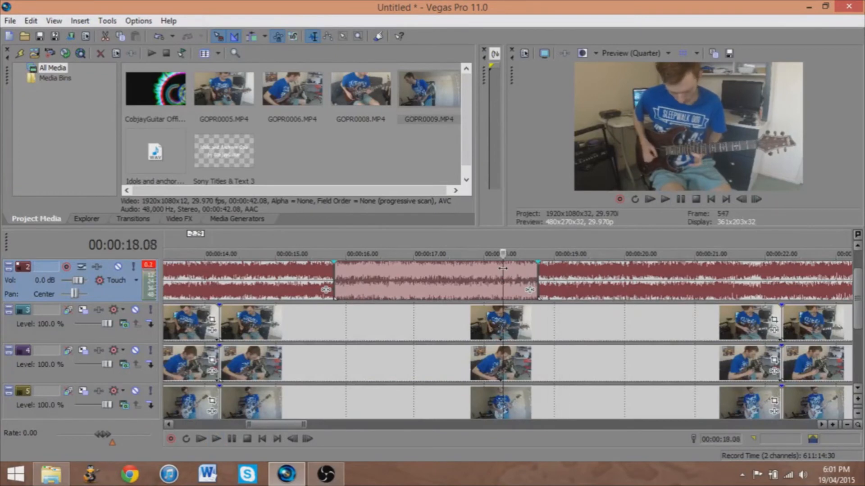
pyautogui.hotkey('ctrl', 'z')
pyautogui.hotkey('ctrl', 'z')
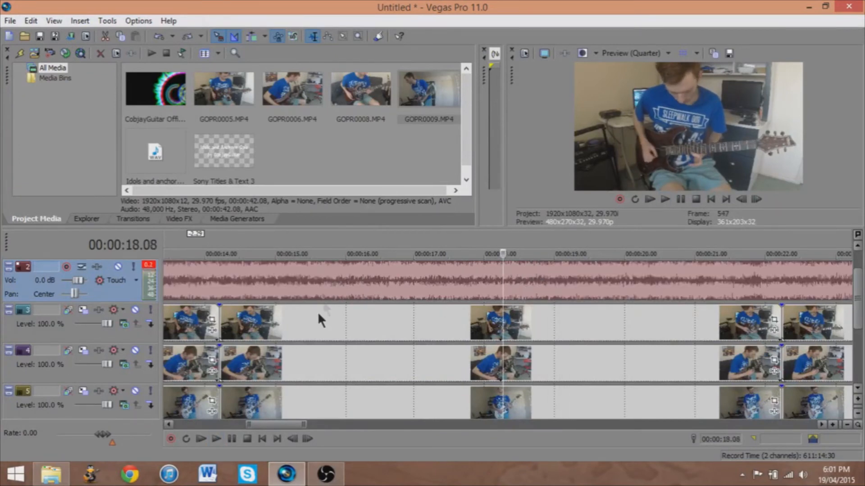
# Step: Split the GoPro clip on track 6 in line with the existing cuts at about 22 and 28 seconds
pyautogui.moveTo(279, 424); pyautogui.dragTo(240, 420)
pyautogui.scroll(-3, 354, 361)
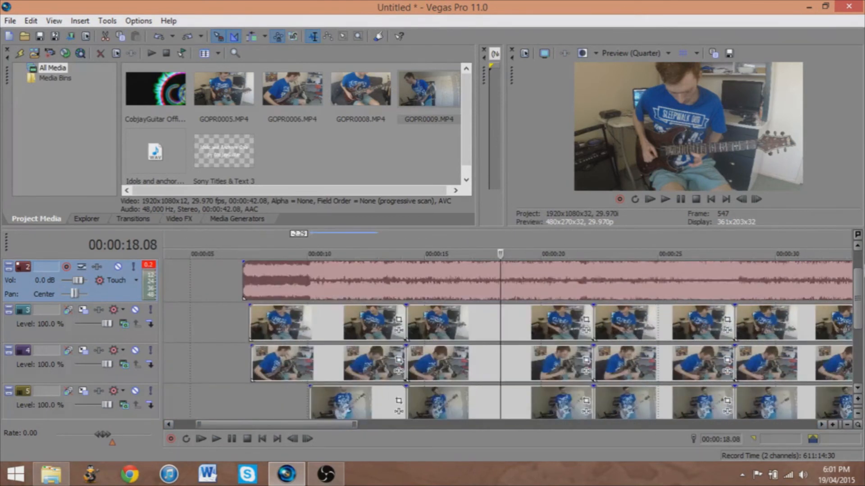
pyautogui.scroll(-1, 860, 302)
pyautogui.scroll(1, 860, 302)
pyautogui.scroll(1, 860, 291)
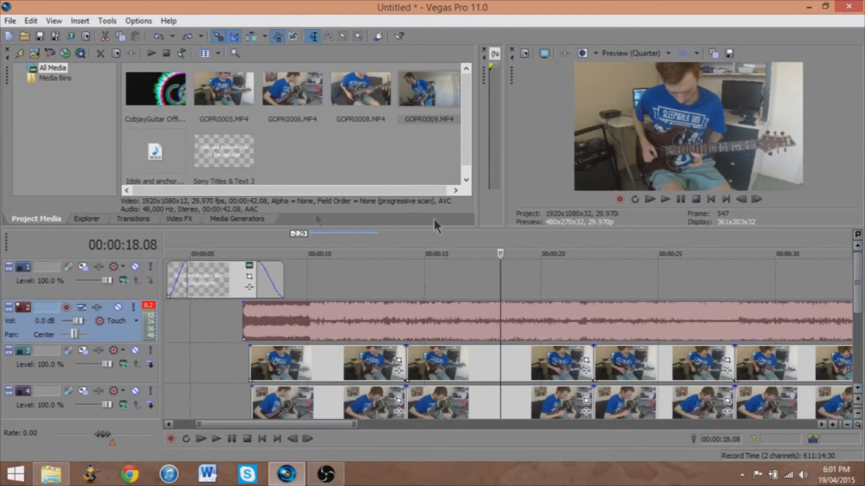
pyautogui.click(255, 319)
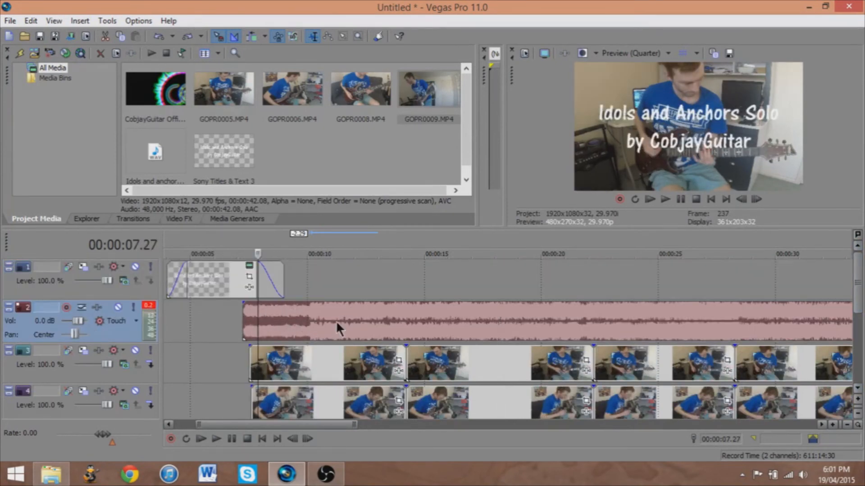
pyautogui.moveTo(858, 295); pyautogui.dragTo(861, 334)
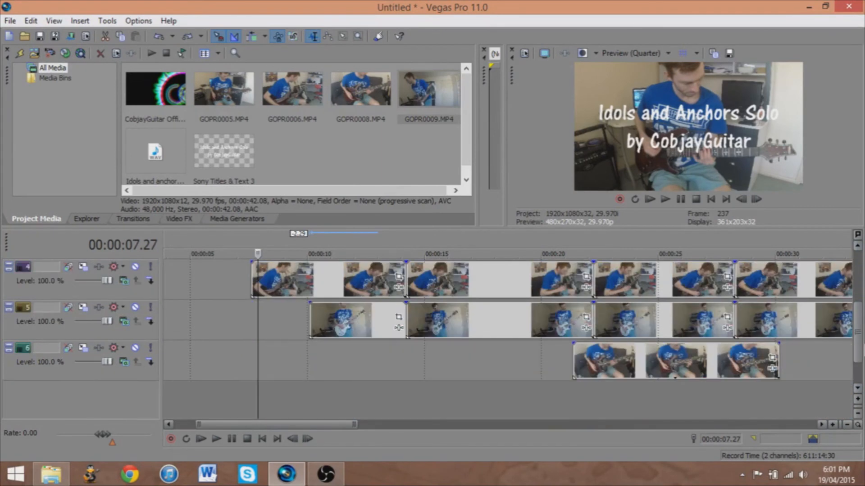
pyautogui.moveTo(311, 425); pyautogui.dragTo(348, 426)
pyautogui.moveTo(859, 325)
pyautogui.mouseDown()
pyautogui.moveTo(859, 297)
pyautogui.moveTo(861, 327)
pyautogui.mouseUp()
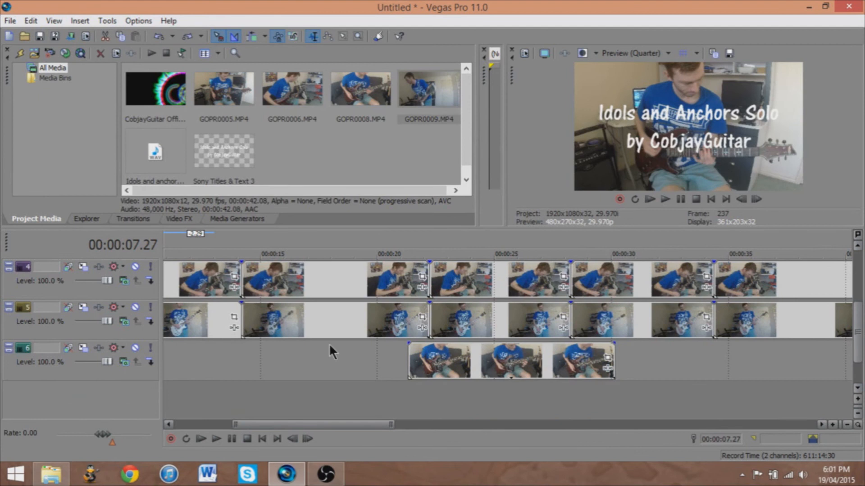
pyautogui.click(429, 358)
pyautogui.press('s')
pyautogui.click(571, 356)
pyautogui.press('s')
# Step: Delete the leftover pieces of the track 6 clip before its first cut and after its last cut
pyautogui.click(413, 366)
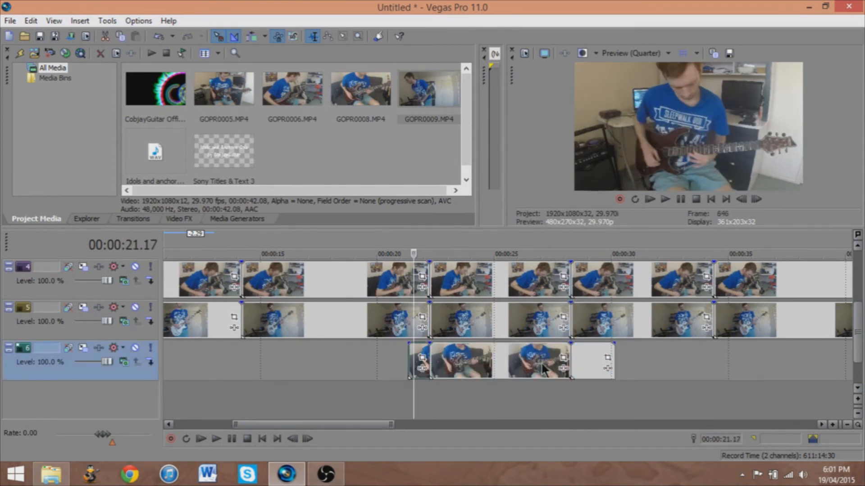
pyautogui.press('Delete')
pyautogui.click(584, 363)
# Step: Delete the opening sections on tracks 4 and 5 so only the track 3 angle plays up to about 14 seconds
pyautogui.moveTo(361, 425); pyautogui.dragTo(269, 410)
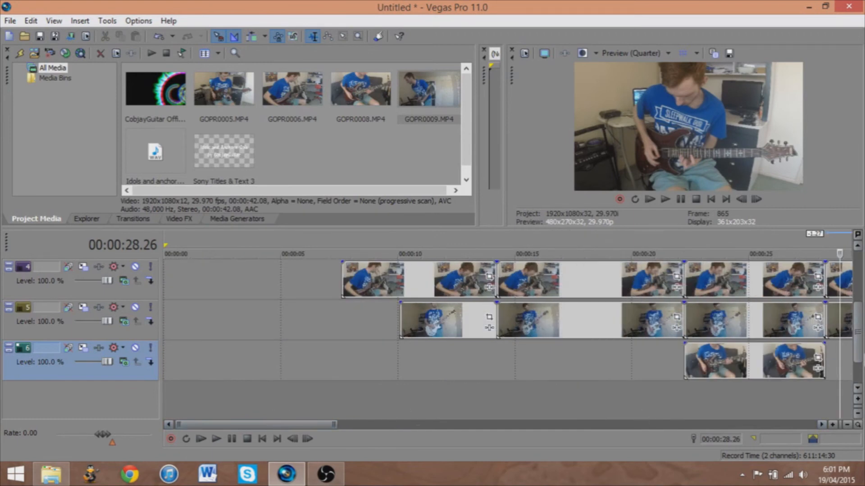
pyautogui.moveTo(859, 343); pyautogui.dragTo(858, 306)
pyautogui.click(350, 328)
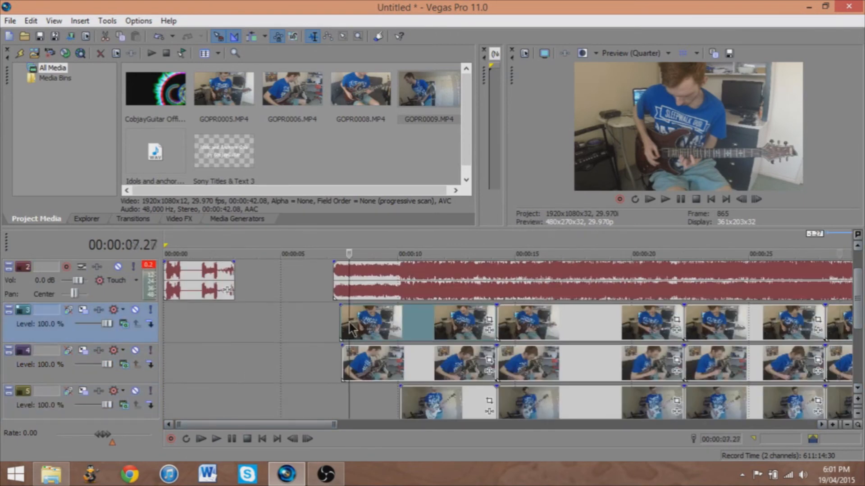
pyautogui.moveTo(860, 338); pyautogui.dragTo(860, 354)
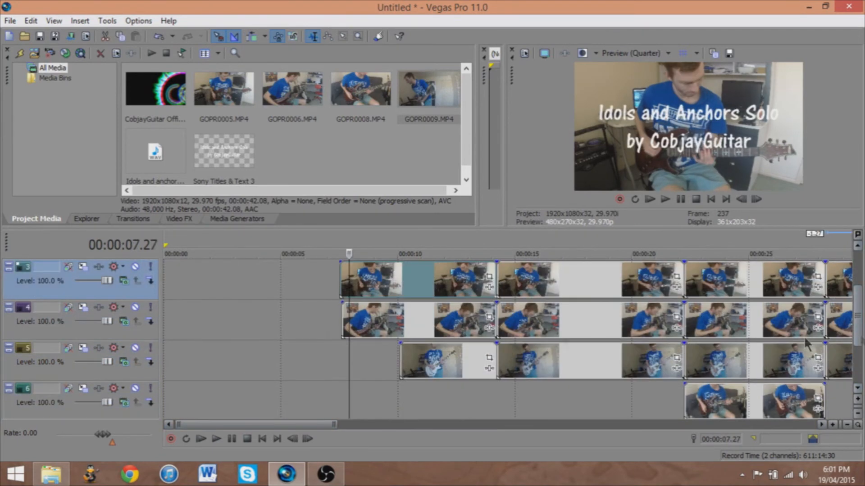
pyautogui.click(435, 325)
pyautogui.press('Delete')
pyautogui.click(431, 359)
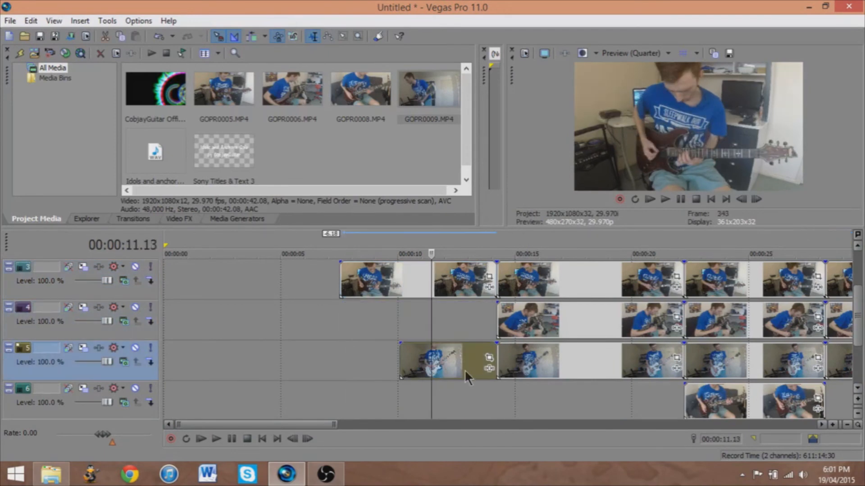
pyautogui.press('Delete')
# Step: Delete the sections between about 14 and 22 seconds on tracks 3 and 5, keeping the track 4 angle
pyautogui.moveTo(858, 335); pyautogui.dragTo(859, 317)
pyautogui.click(529, 326)
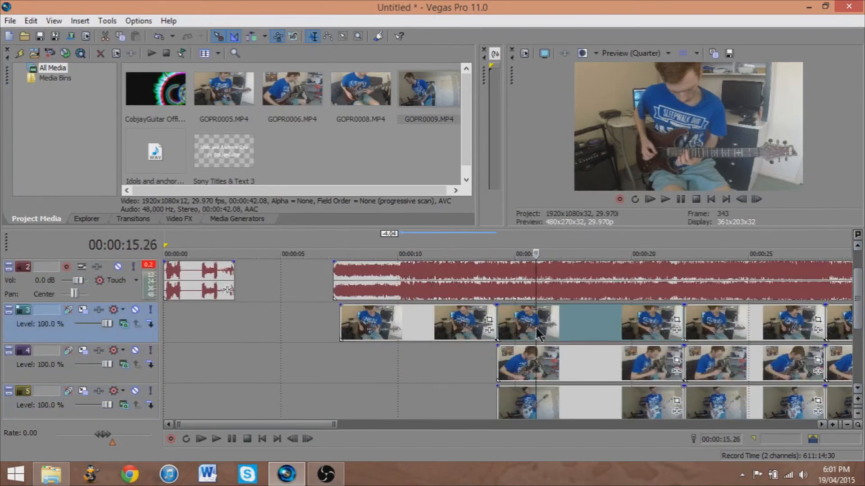
pyautogui.press('Delete')
pyautogui.click(525, 408)
pyautogui.press('Delete')
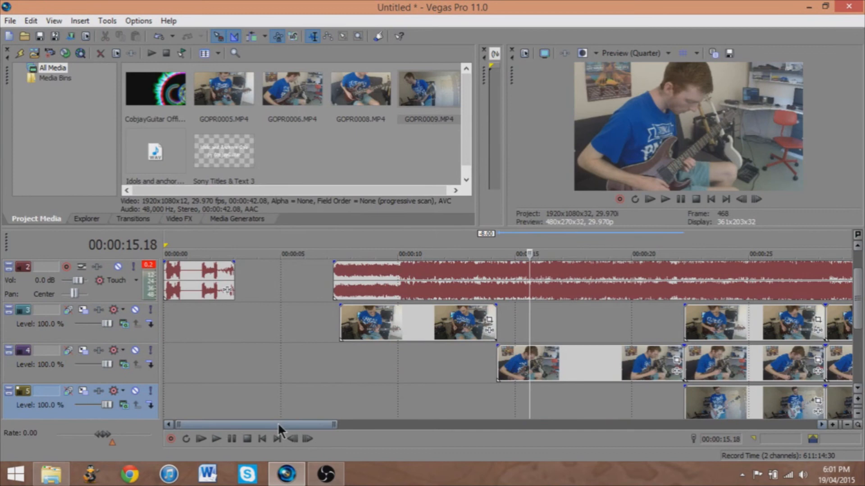
# Step: Delete the sections between about 22 and 28 seconds on tracks 4 and 5
pyautogui.moveTo(277, 424); pyautogui.dragTo(331, 439)
pyautogui.click(504, 366)
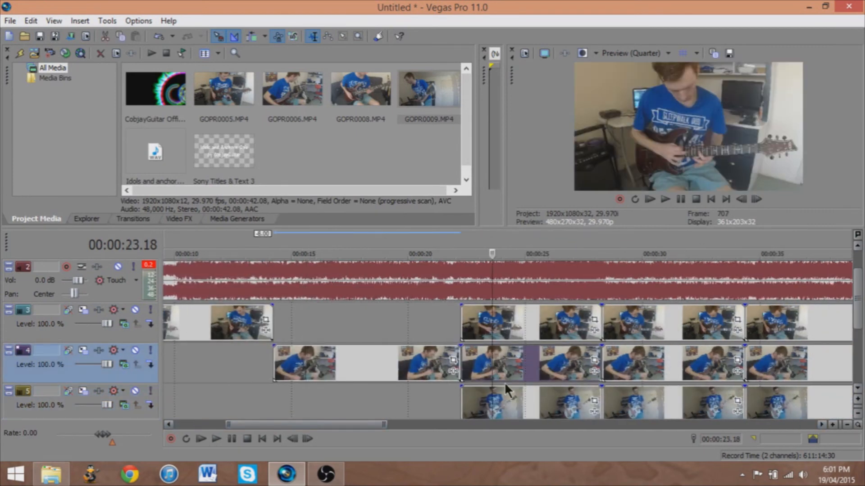
pyautogui.press('Delete')
pyautogui.click(504, 398)
pyautogui.press('Delete')
# Step: Play the section from about 22 to 28 seconds and split its track 3 clip at about 25 seconds
pyautogui.scroll(-1, 861, 331)
pyautogui.scroll(1, 860, 331)
pyautogui.click(514, 355)
pyautogui.press('space')
pyautogui.press('space')
pyautogui.press('space')
pyautogui.press('space')
pyautogui.click(517, 333)
pyautogui.press('space')
pyautogui.press('space')
pyautogui.click(507, 327)
pyautogui.press('space')
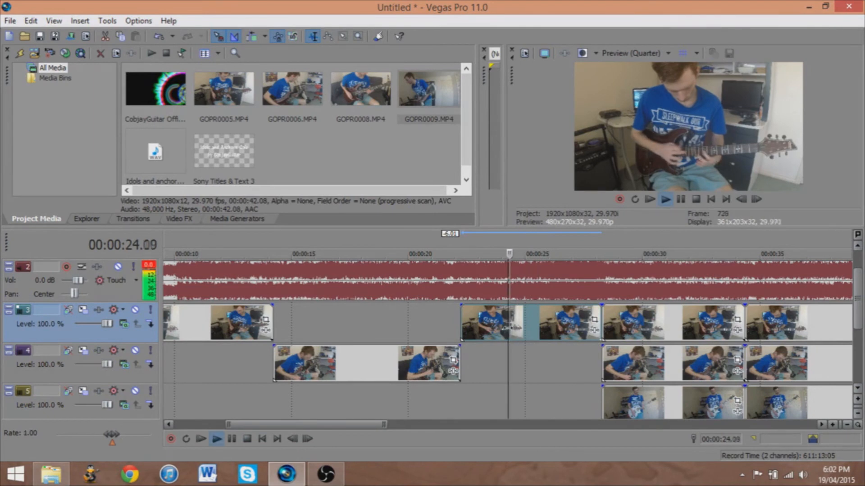
pyautogui.press('s')
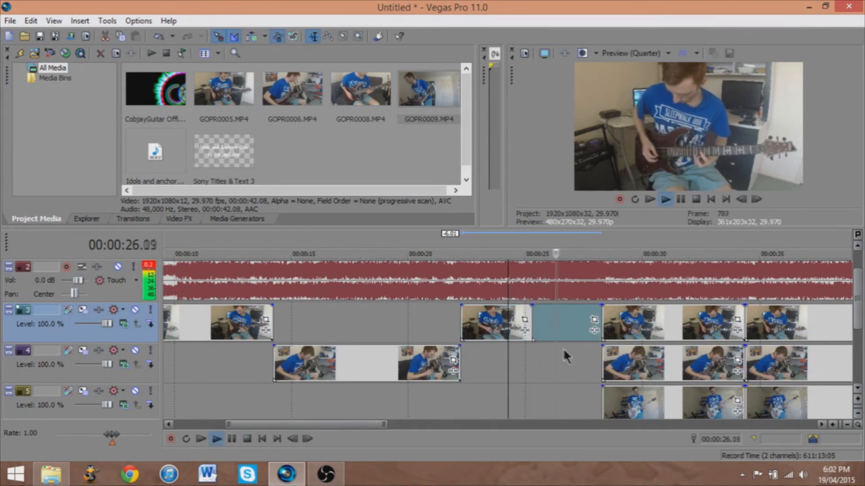
pyautogui.press('space')
# Step: Split the track 6 clip at the same point, about 25 seconds, and delete its first half
pyautogui.moveTo(857, 315); pyautogui.dragTo(857, 328)
pyautogui.click(530, 392)
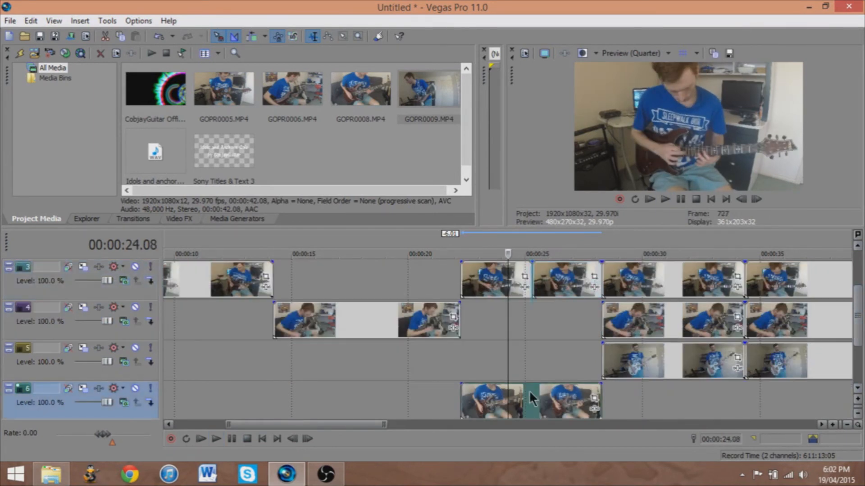
pyautogui.press('s')
pyautogui.click(482, 403)
pyautogui.press('Delete')
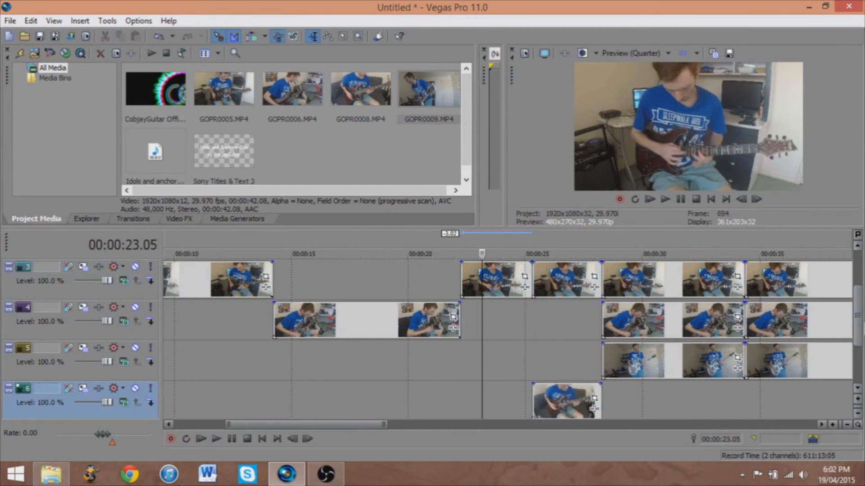
# Step: Move track 6 above the other video tracks as track 3 and set the playhead to its clip's start, about 25 seconds
pyautogui.moveTo(124, 412); pyautogui.dragTo(152, 304)
pyautogui.click(531, 320)
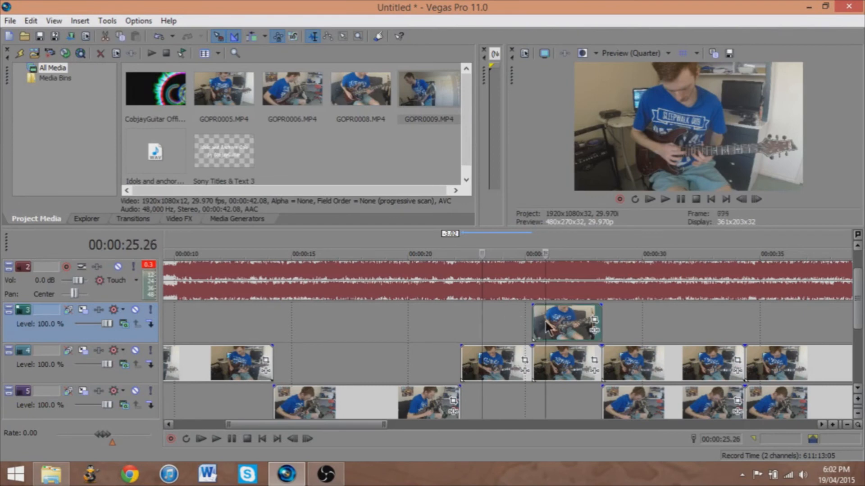
pyautogui.click(533, 322)
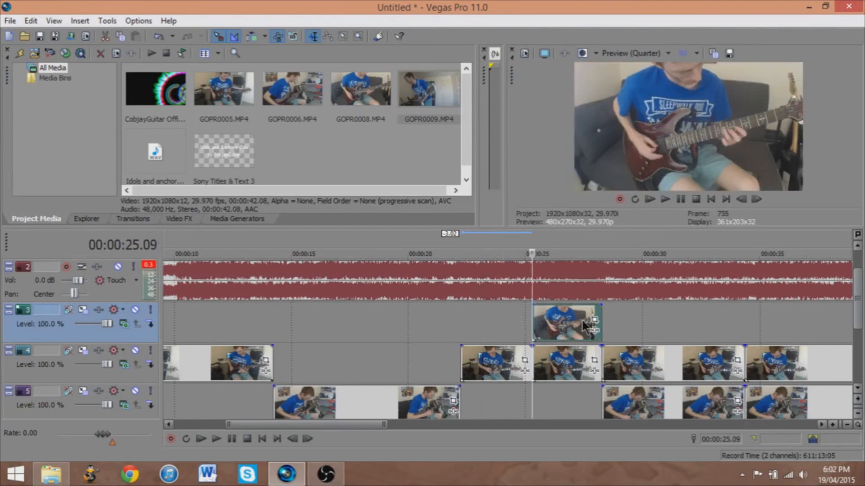
# Step: Pan/crop the track 3 clip to width 3,712 with center -216, 1,172, making it a small overlay in the picture's upper-right corner
pyautogui.click(594, 322)
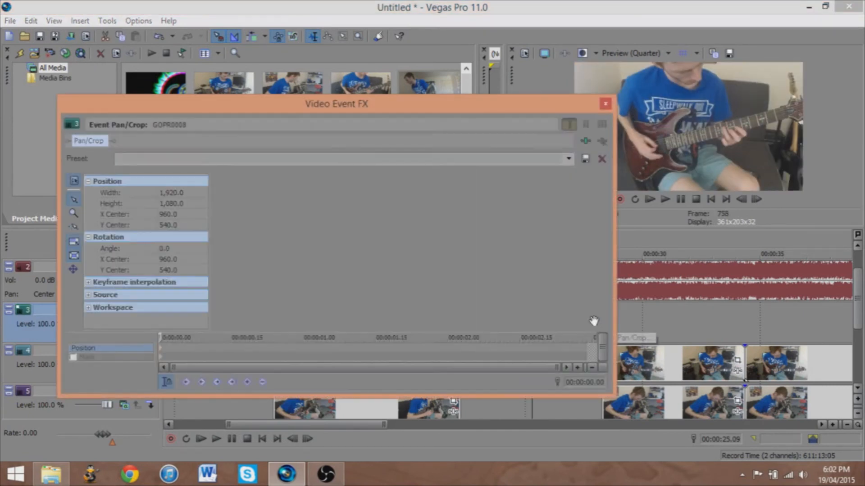
pyautogui.click(73, 213)
pyautogui.rightClick(265, 217)
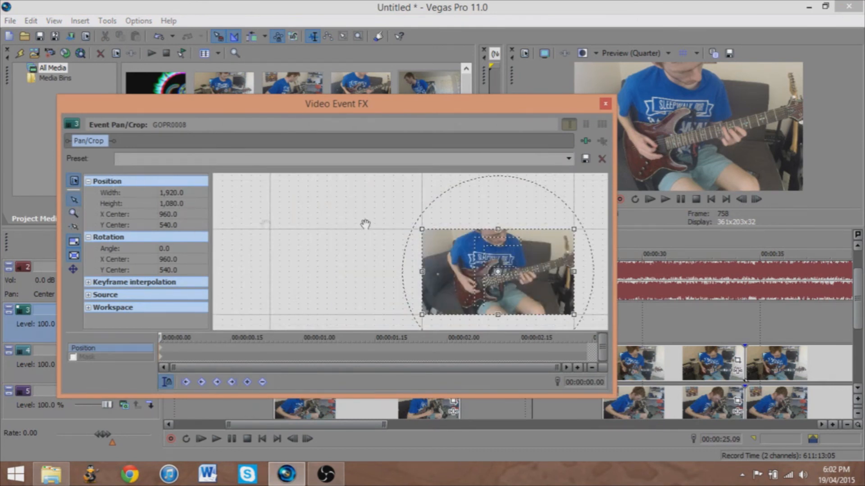
pyautogui.moveTo(419, 227); pyautogui.dragTo(365, 175)
pyautogui.moveTo(458, 267); pyautogui.dragTo(358, 309)
pyautogui.moveTo(283, 249); pyautogui.dragTo(268, 237)
pyautogui.moveTo(530, 278); pyautogui.dragTo(520, 279)
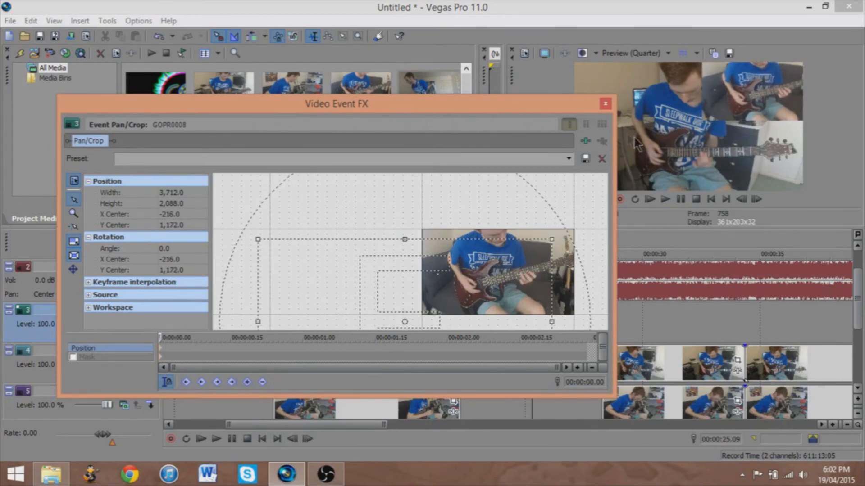
pyautogui.click(606, 104)
# Step: Play back from about 24 to 28 seconds to check the overlaid clip
pyautogui.click(515, 319)
pyautogui.press('space')
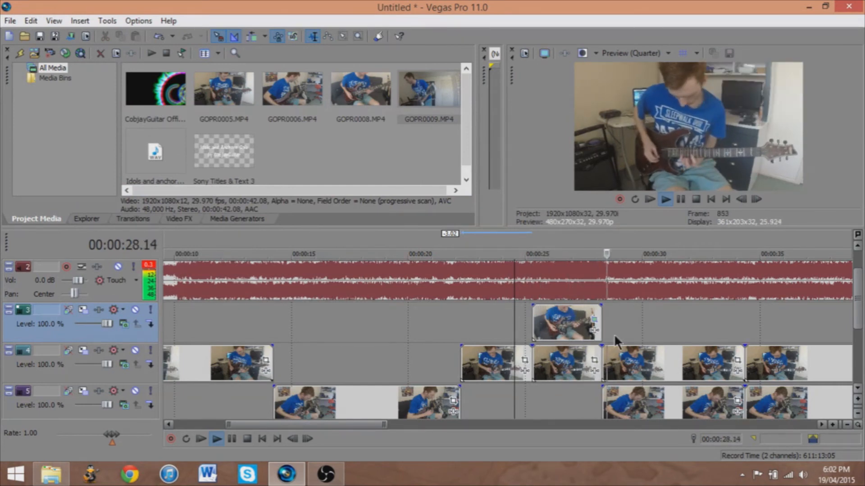
pyautogui.press('space')
# Step: Delete the sections between about 28 and 34 seconds on tracks 4 and 6, keeping the track 5 angle
pyautogui.moveTo(857, 310); pyautogui.dragTo(857, 327)
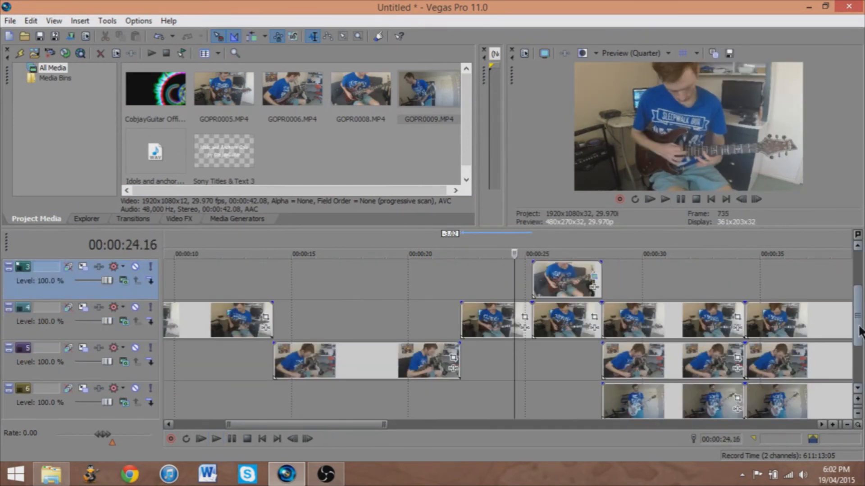
pyautogui.click(642, 330)
pyautogui.press('Delete')
pyautogui.click(645, 407)
pyautogui.press('Delete')
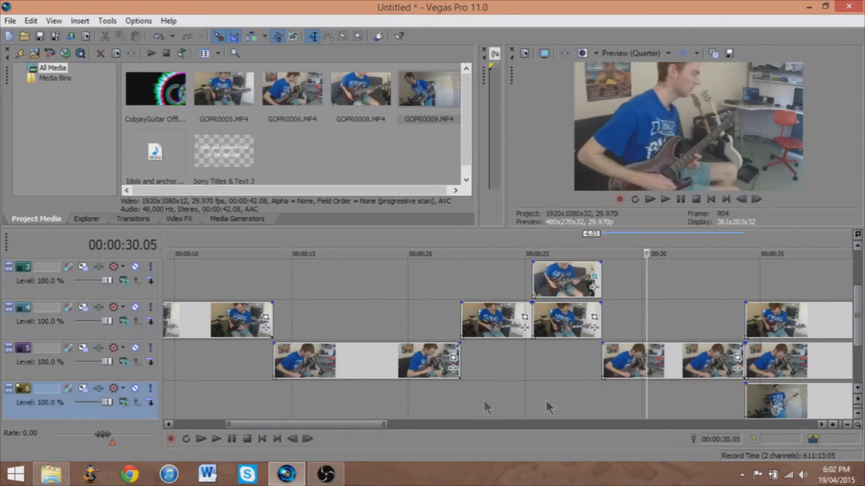
# Step: Check the track 5 footage around 45 to 47 seconds, and delete its last clip starting at about 34 seconds
pyautogui.moveTo(353, 424); pyautogui.dragTo(452, 437)
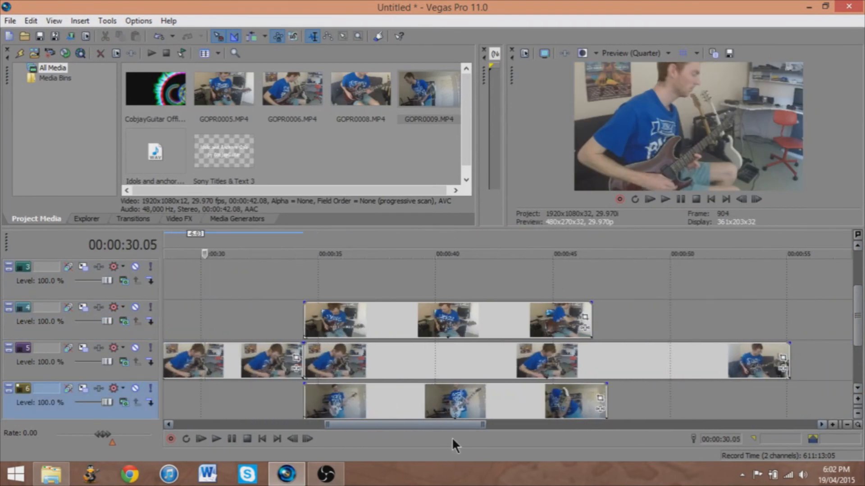
pyautogui.click(602, 364)
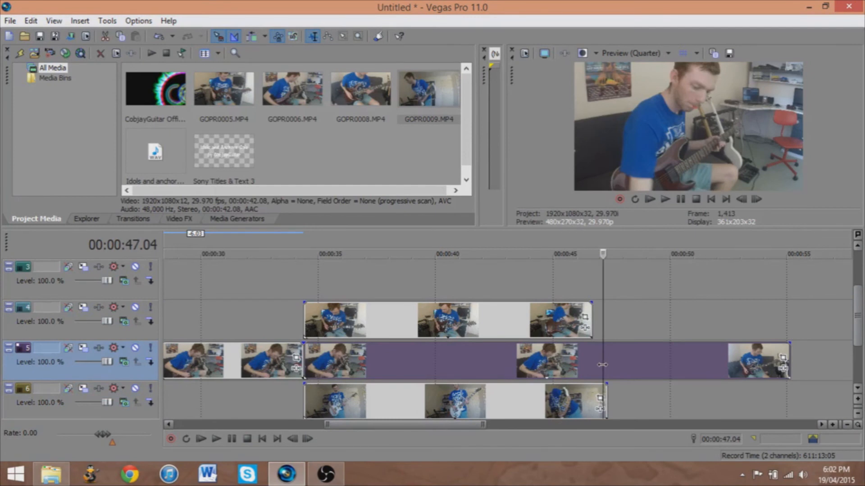
pyautogui.click(587, 358)
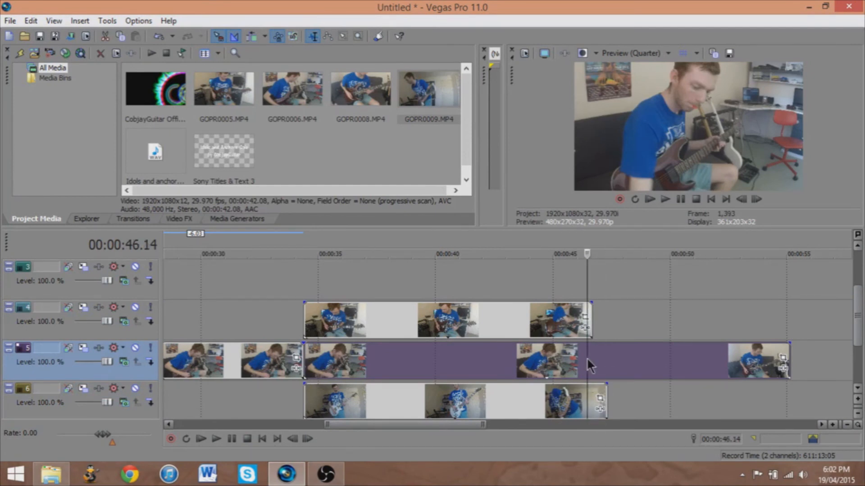
pyautogui.click(591, 360)
pyautogui.click(590, 360)
pyautogui.click(557, 358)
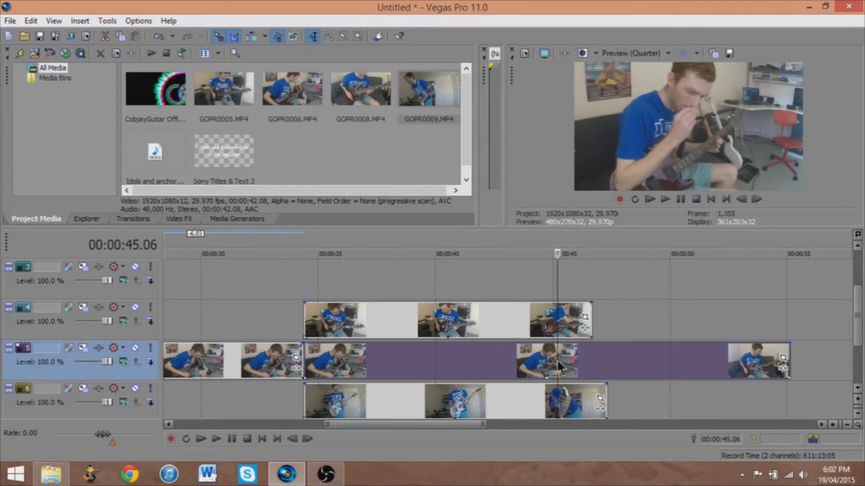
pyautogui.press('Delete')
# Step: Split the track 6 clip where the track 4 clip ends, at 00:00:46.21, and delete the remainder
pyautogui.click(593, 388)
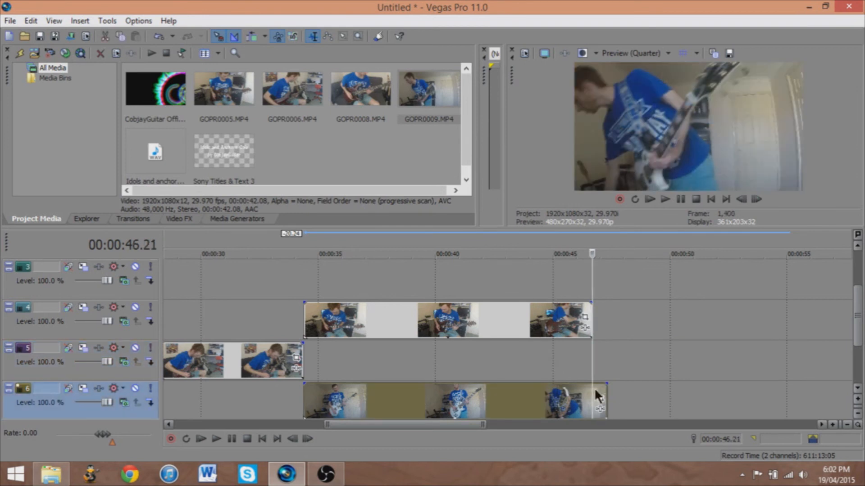
pyautogui.press('s')
pyautogui.click(600, 389)
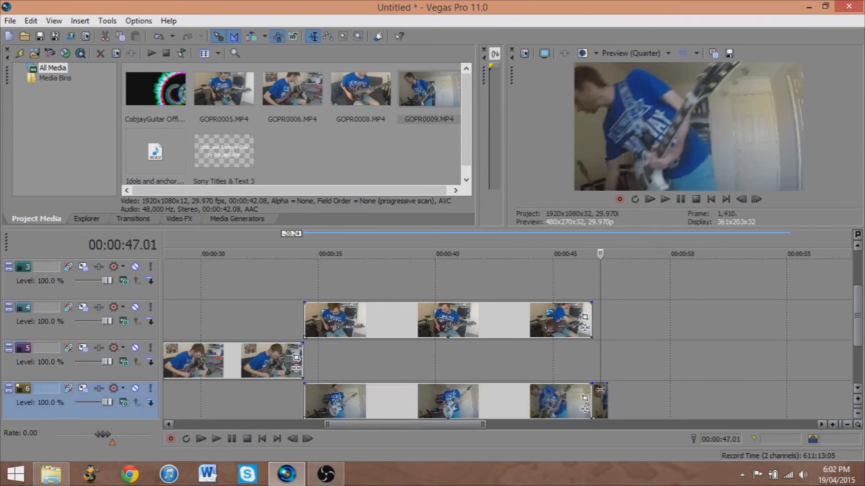
pyautogui.press('Delete')
# Step: With the playhead at 00:00:34.11, set the pan/crop width of the last track 4 clip to 3,222
pyautogui.click(306, 319)
pyautogui.click(306, 319)
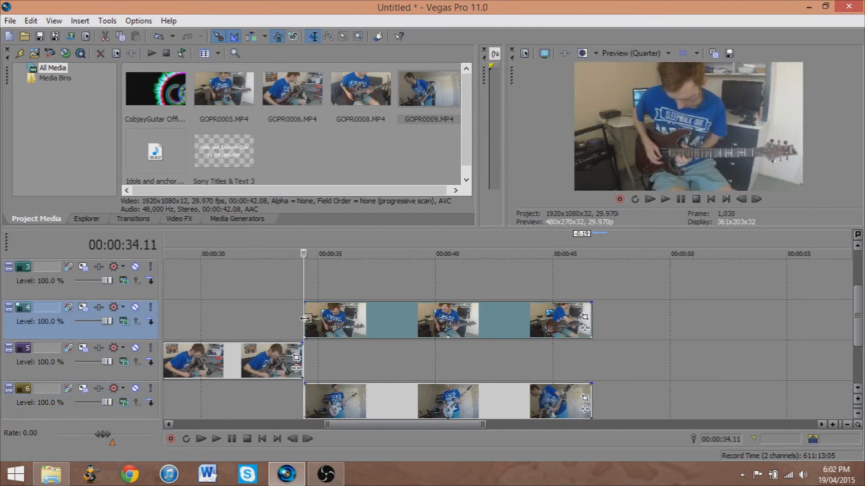
pyautogui.click(584, 317)
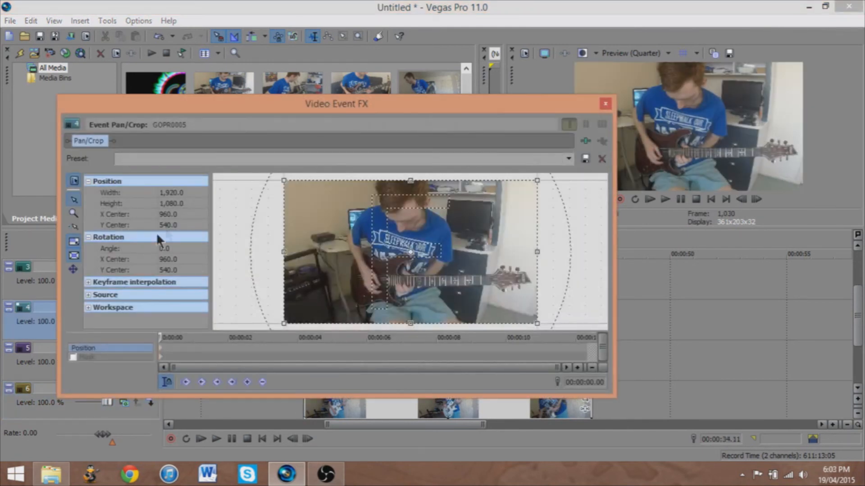
pyautogui.click(172, 193)
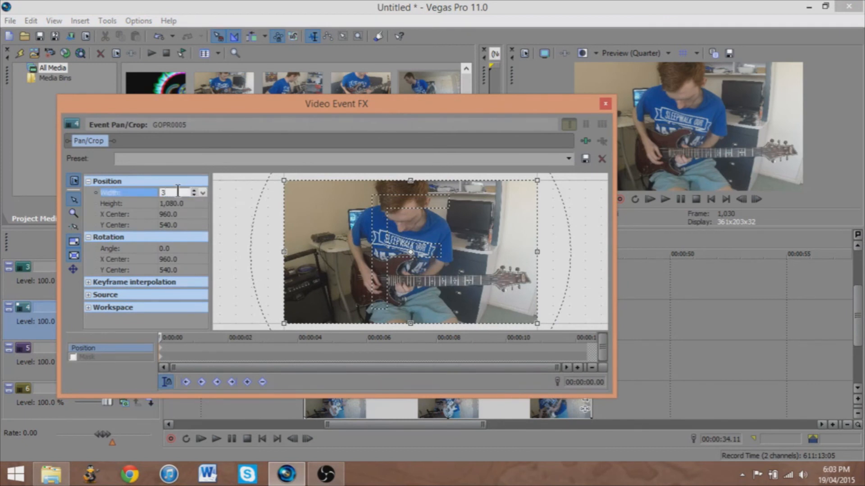
pyautogui.press('Return')
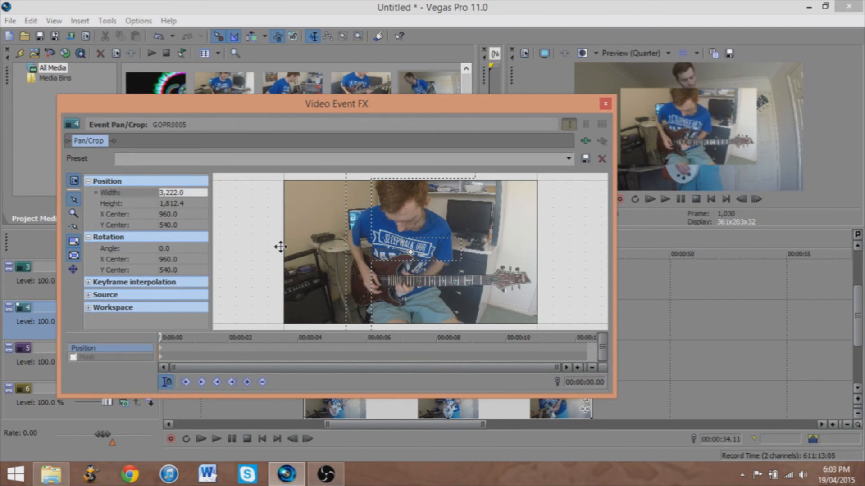
# Step: Shift the track 4 clip's pan/crop to an X center of about 1,803, placing its picture against the frame's left edge
pyautogui.press('Right')
pyautogui.press('Right')
pyautogui.press('Right')
pyautogui.press('Right')
pyautogui.press('Right')
pyautogui.press('Right')
pyautogui.press('Right')
pyautogui.press('Right')
pyautogui.press('Right')
pyautogui.press('Right')
pyautogui.press('Right')
pyautogui.press('Right')
pyautogui.press('Right')
pyautogui.press('Right')
pyautogui.press('Right')
pyautogui.press('Right')
pyautogui.press('Right')
pyautogui.press('Right')
pyautogui.press('Right')
pyautogui.press('Right')
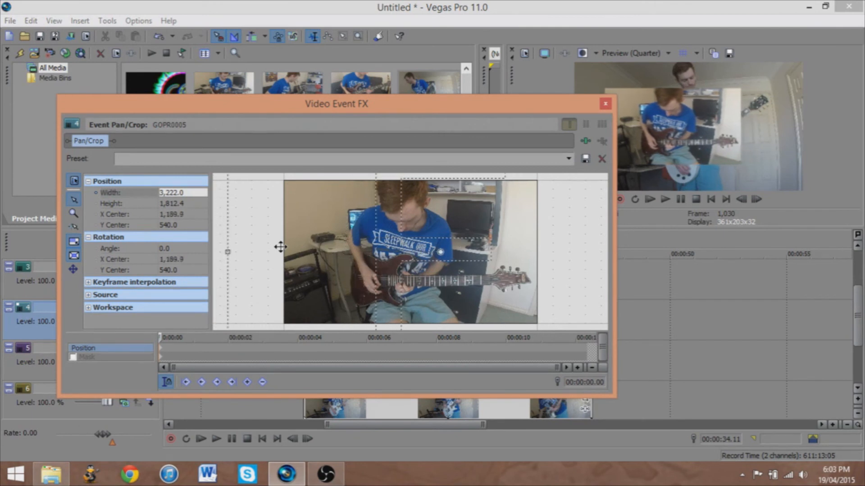
pyautogui.press('Right')
pyautogui.press('Right')
pyautogui.press('Right')
pyautogui.press('Right')
pyautogui.press('Right')
pyautogui.press('Right')
pyautogui.press('Right')
pyautogui.press('Right')
pyautogui.press('Right')
pyautogui.press('Right')
pyautogui.press('Right')
pyautogui.press('Right')
pyautogui.press('Right')
pyautogui.press('Right')
pyautogui.press('Right')
pyautogui.press('Right')
pyautogui.press('Right')
pyautogui.press('Right')
pyautogui.press('Right')
pyautogui.press('Right')
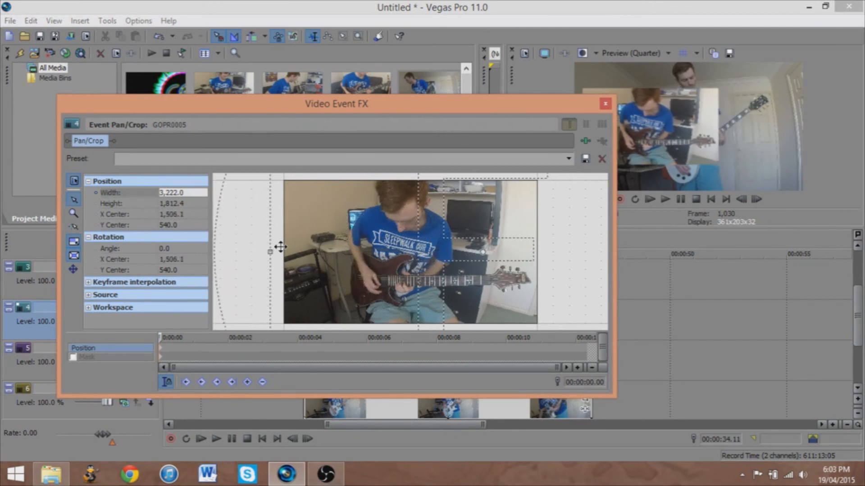
pyautogui.press('Right')
pyautogui.press('Right')
pyautogui.press('Right')
pyautogui.press('Right')
pyautogui.press('Right')
pyautogui.press('Right')
pyautogui.press('Right')
pyautogui.press('Right')
pyautogui.press('Right')
pyautogui.press('Right')
pyautogui.press('Right')
pyautogui.press('Right')
pyautogui.press('Right')
pyautogui.press('Right')
pyautogui.press('Right')
pyautogui.press('Right')
pyautogui.press('Right')
pyautogui.press('Right')
pyautogui.press('Right')
pyautogui.press('Right')
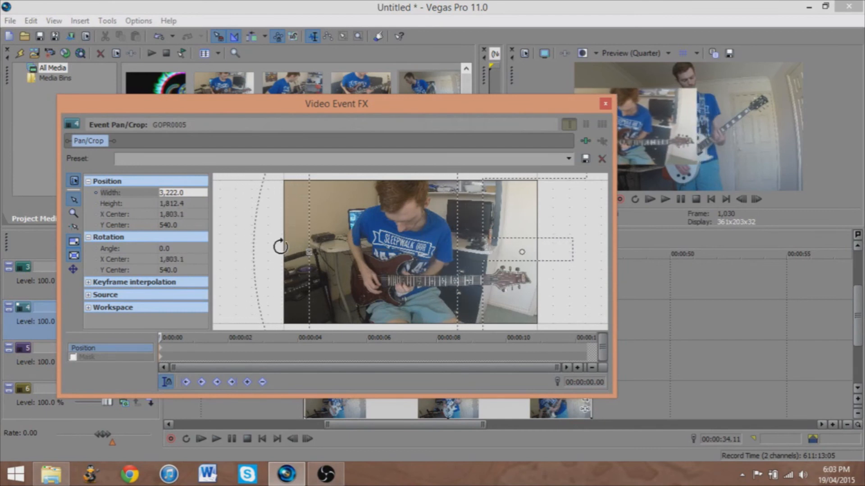
pyautogui.click(606, 104)
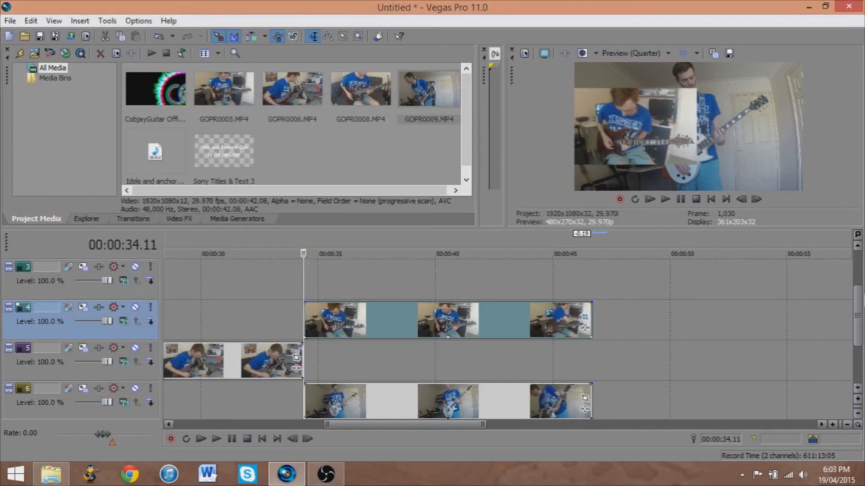
# Step: Set the pan/crop width of the last track 6 clip to 3,222, matching the track 4 clip
pyautogui.scroll(-1, 861, 301)
pyautogui.click(557, 363)
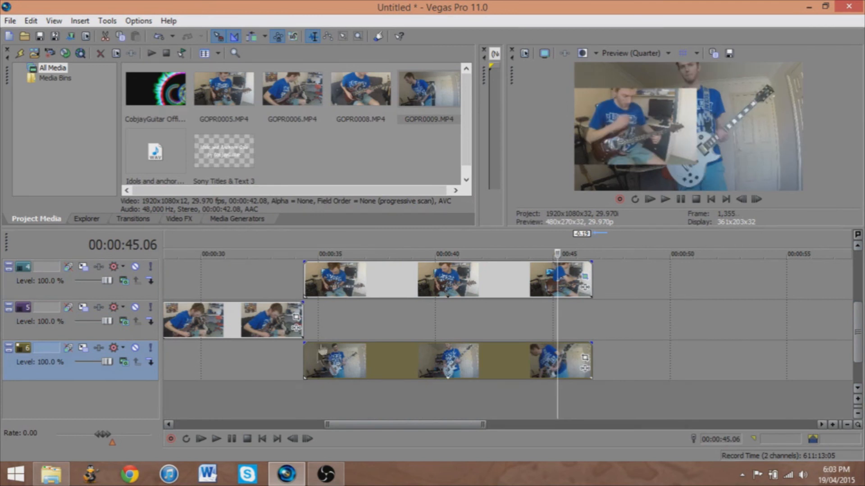
pyautogui.click(301, 359)
pyautogui.click(584, 358)
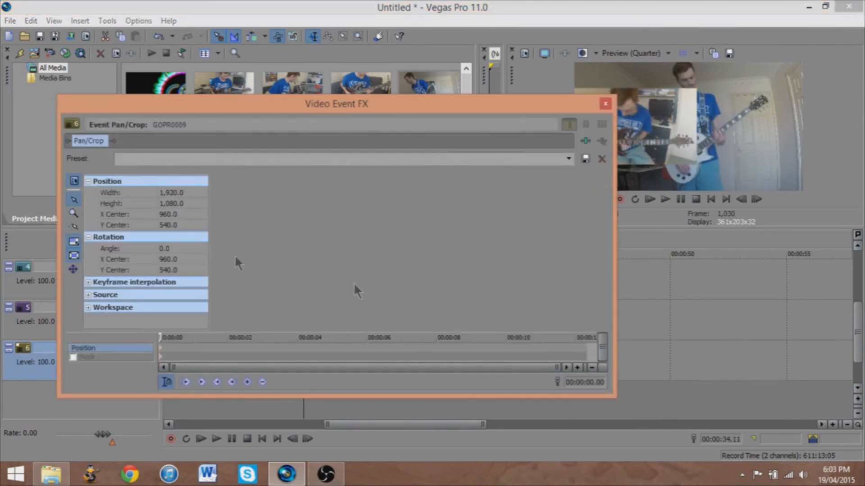
pyautogui.click(166, 193)
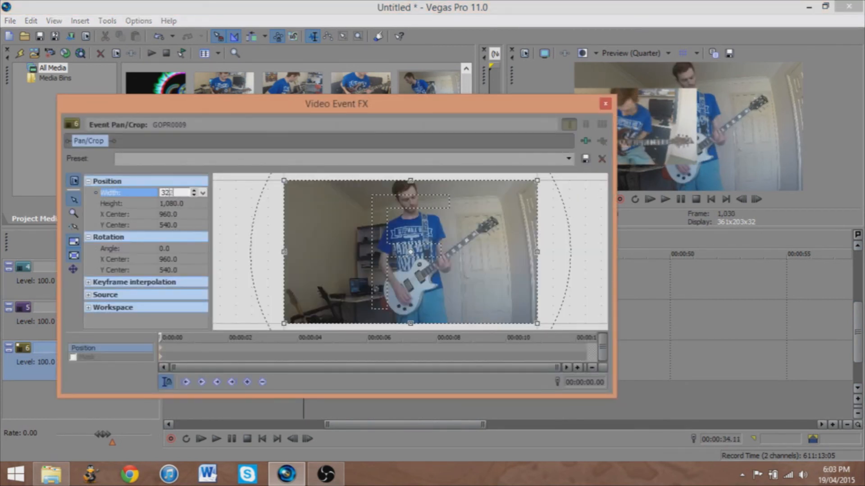
pyautogui.write('3222')
pyautogui.press('Return')
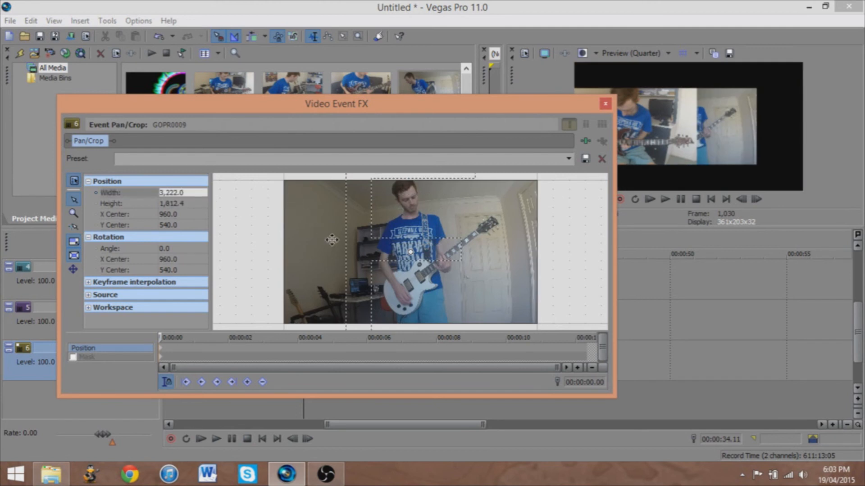
# Step: Shift the last track 6 clip's pan/crop to an X center of about 227, placing its picture against the frame's right edge
pyautogui.press('Left')
pyautogui.press('Left')
pyautogui.press('Left')
pyautogui.press('Left')
pyautogui.press('Left')
pyautogui.press('Left')
pyautogui.press('Left')
pyautogui.press('Left')
pyautogui.press('Left')
pyautogui.press('Left')
pyautogui.press('Left')
pyautogui.press('Left')
pyautogui.press('Left')
pyautogui.press('Left')
pyautogui.press('Left')
pyautogui.press('Left')
pyautogui.press('Left')
pyautogui.press('Left')
pyautogui.press('Left')
pyautogui.press('Left')
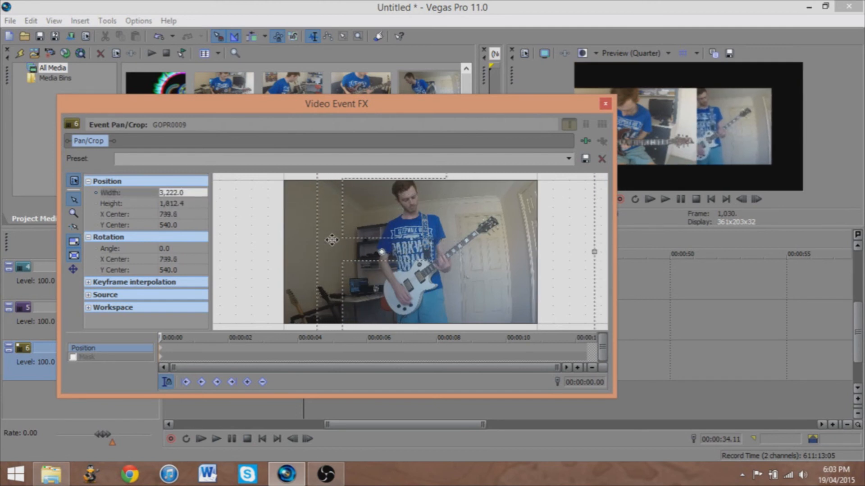
pyautogui.press('Left')
pyautogui.press('Left')
pyautogui.press('Left')
pyautogui.press('Left')
pyautogui.press('Left')
pyautogui.press('Left')
pyautogui.press('Left')
pyautogui.press('Left')
pyautogui.press('Left')
pyautogui.press('Left')
pyautogui.press('Left')
pyautogui.press('Left')
pyautogui.press('Left')
pyautogui.press('Left')
pyautogui.press('Left')
pyautogui.press('Left')
pyautogui.press('Left')
pyautogui.press('Left')
pyautogui.press('Left')
pyautogui.press('Left')
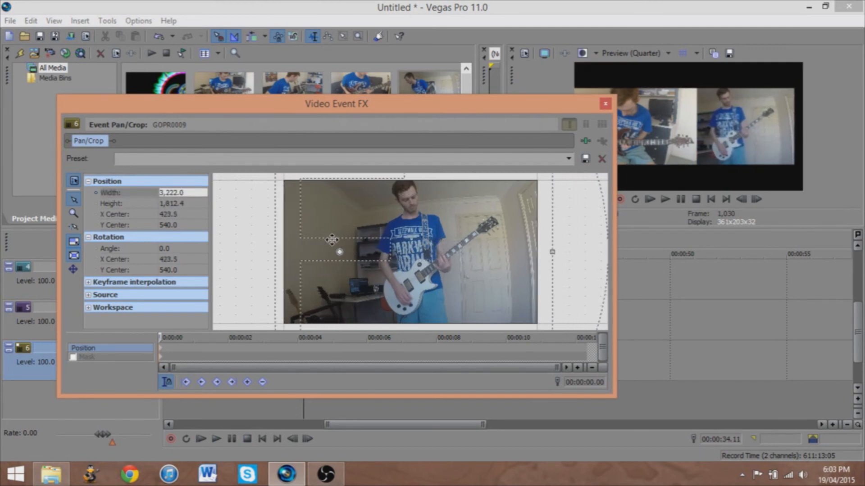
pyautogui.press('Left')
pyautogui.press('Left')
pyautogui.press('Left')
pyautogui.press('Left')
pyautogui.press('Left')
pyautogui.press('Left')
pyautogui.press('Left')
pyautogui.press('Left')
pyautogui.press('Left')
pyautogui.press('Left')
pyautogui.press('Left')
pyautogui.press('Left')
pyautogui.press('Left')
pyautogui.press('Left')
pyautogui.press('Left')
pyautogui.press('Left')
pyautogui.press('Left')
pyautogui.press('Left')
pyautogui.press('Left')
pyautogui.press('Left')
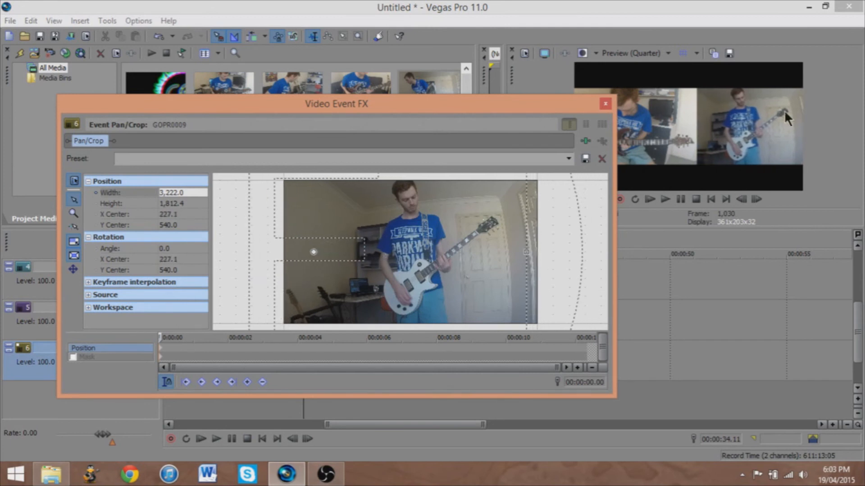
pyautogui.click(605, 104)
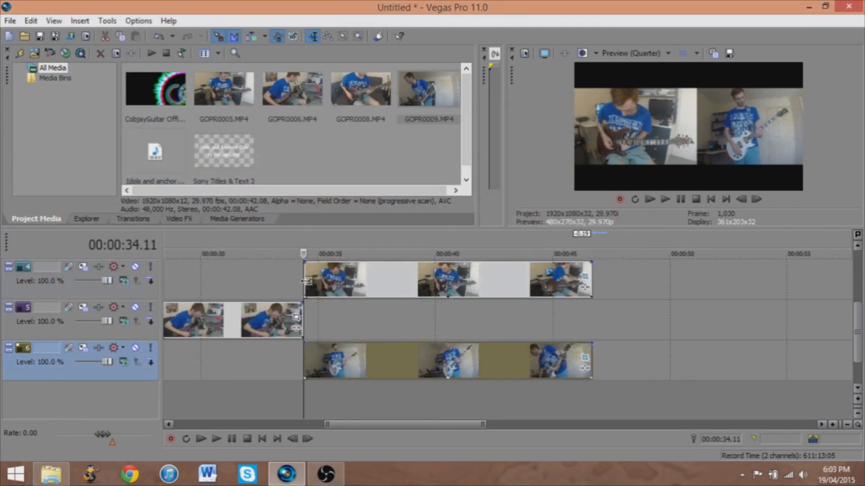
# Step: Check the pan/crop settings of the last track 4 clip
pyautogui.click(306, 281)
pyautogui.click(585, 276)
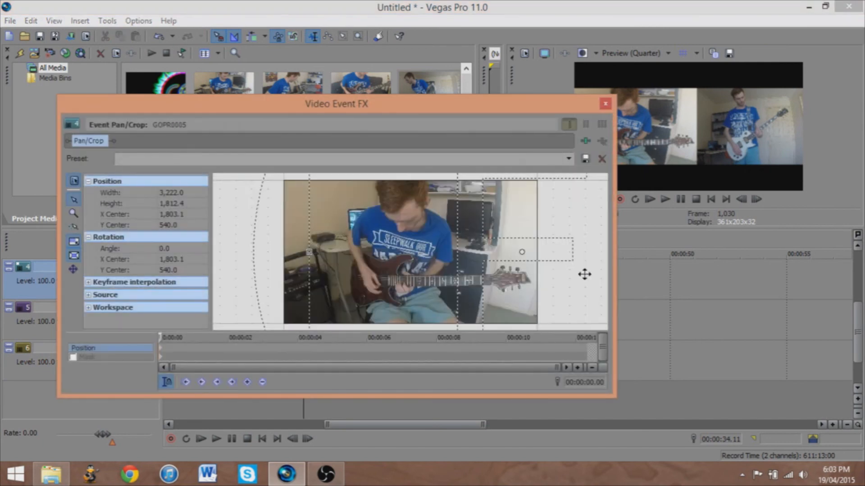
pyautogui.click(605, 104)
# Step: Play back the edit from 00:00:07.15, from the track 3 overlay's start, and from the side-by-side section's start
pyautogui.scroll(-3, 617, 282)
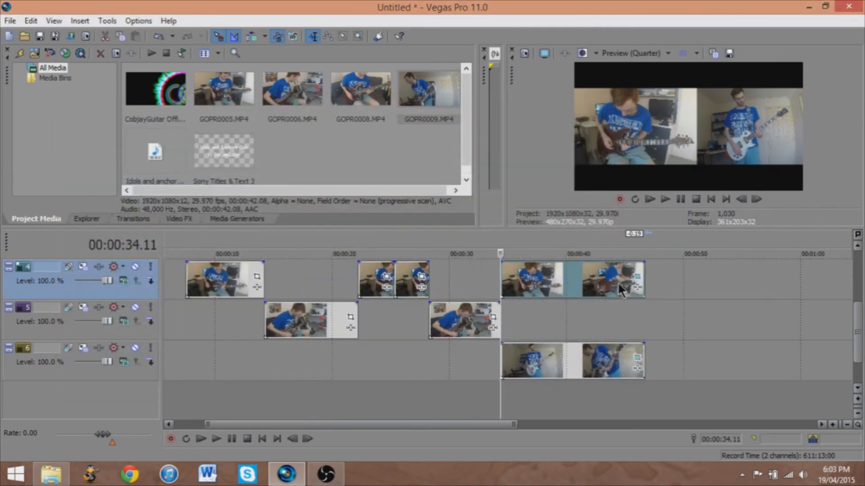
pyautogui.moveTo(856, 347)
pyautogui.mouseDown()
pyautogui.moveTo(862, 322)
pyautogui.moveTo(862, 334)
pyautogui.mouseUp()
pyautogui.click(182, 293)
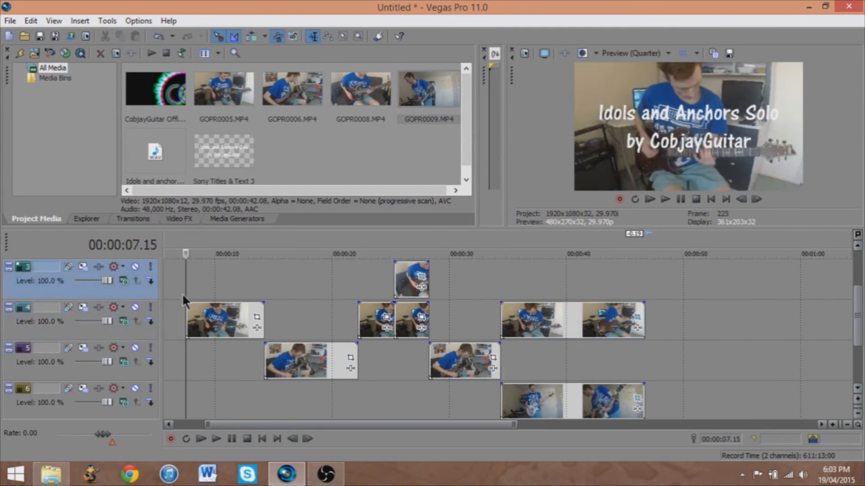
pyautogui.press('space')
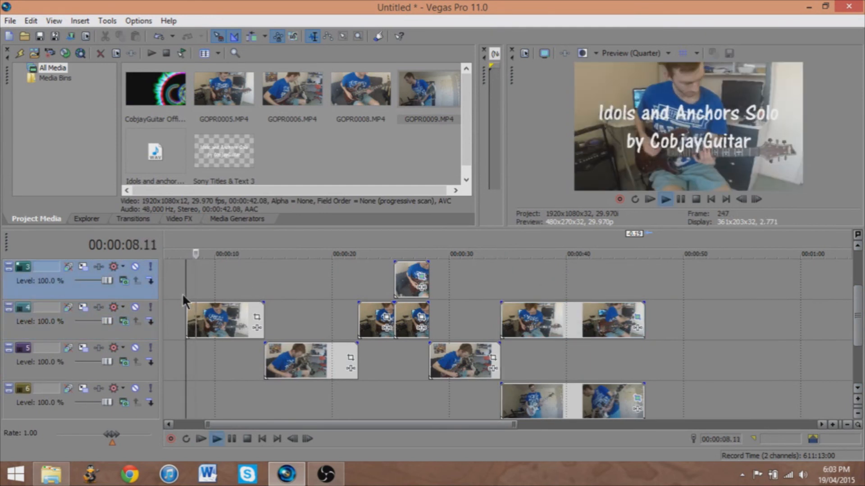
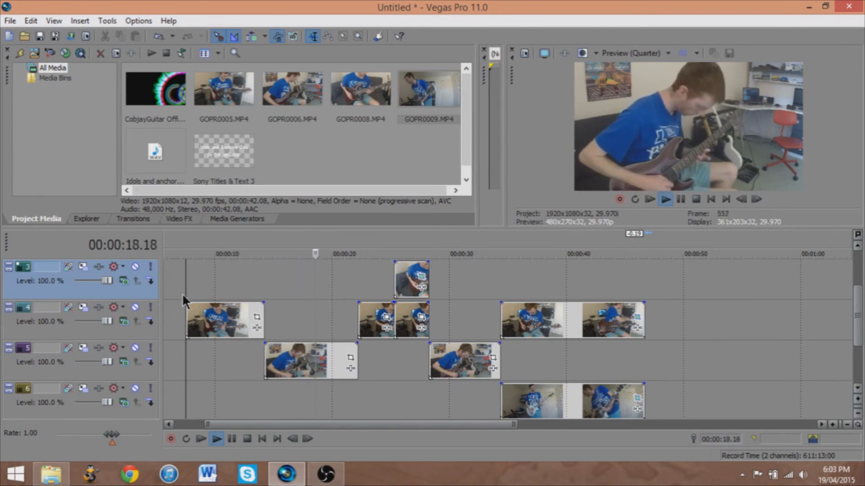
pyautogui.press('space')
pyautogui.click(394, 279)
pyautogui.press('space')
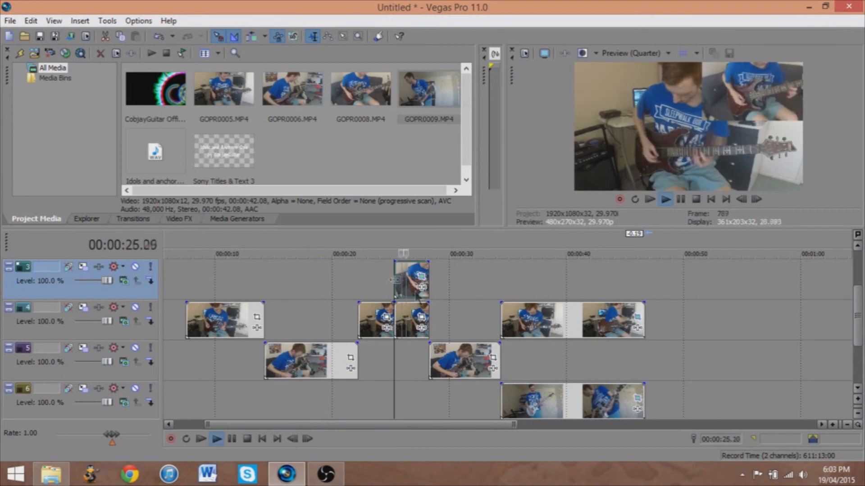
pyautogui.press('space')
pyautogui.click(503, 292)
pyautogui.press('space')
pyautogui.press('space')
# Step: Split the first track 4 clip at 00:00:08.18 and delete the portion before the cut
pyautogui.moveTo(412, 424); pyautogui.dragTo(325, 420)
pyautogui.moveTo(859, 325); pyautogui.dragTo(859, 295)
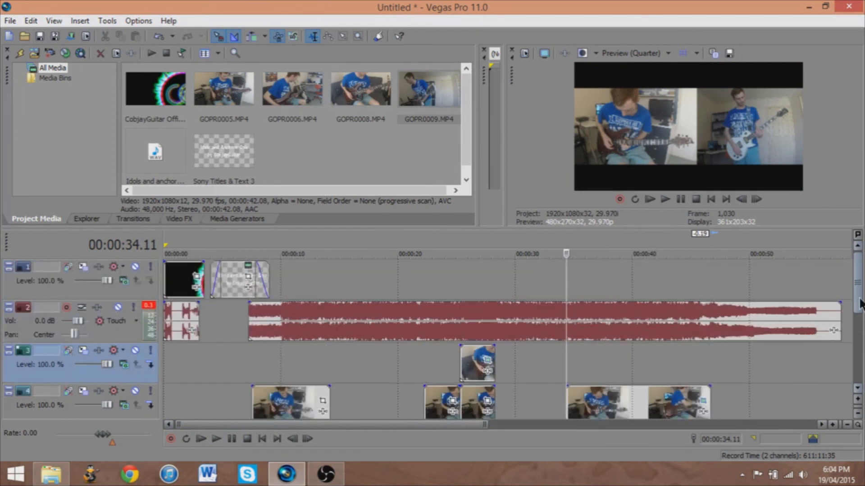
pyautogui.click(265, 401)
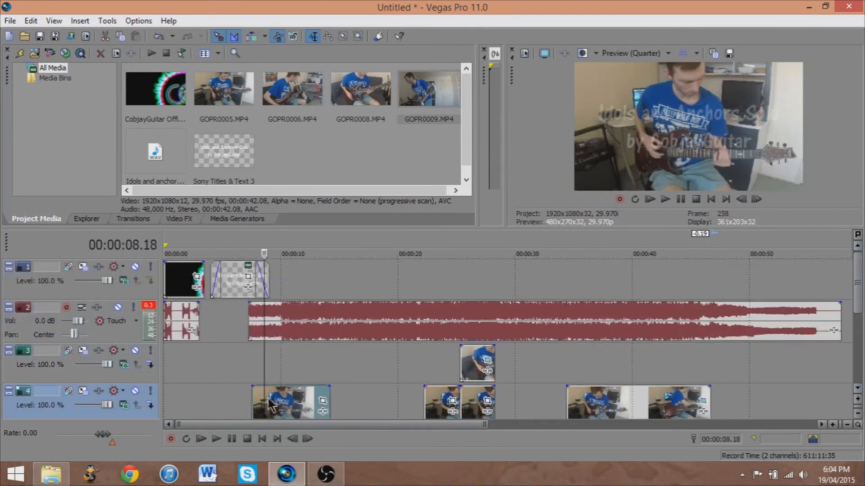
pyautogui.press('s')
pyautogui.click(256, 400)
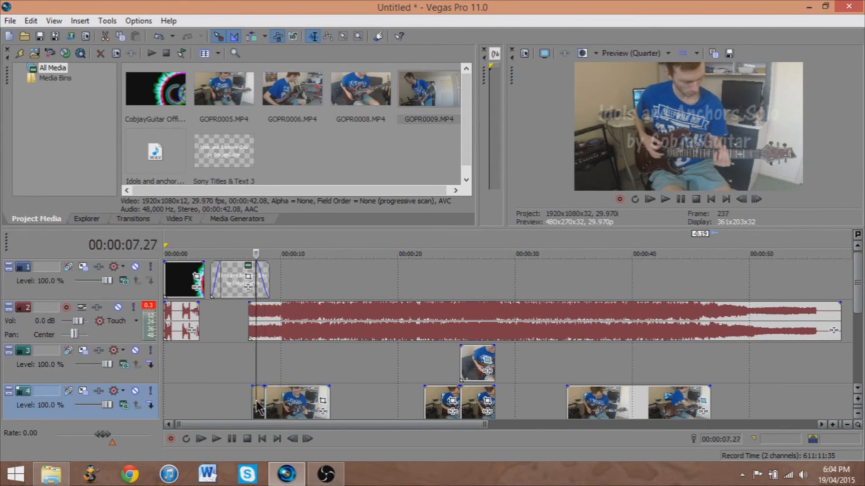
pyautogui.press('Delete')
# Step: Add a short fade-in of about 12 frames to the start of the first track 4 clip
pyautogui.click(265, 402)
pyautogui.scroll(1, 265, 400)
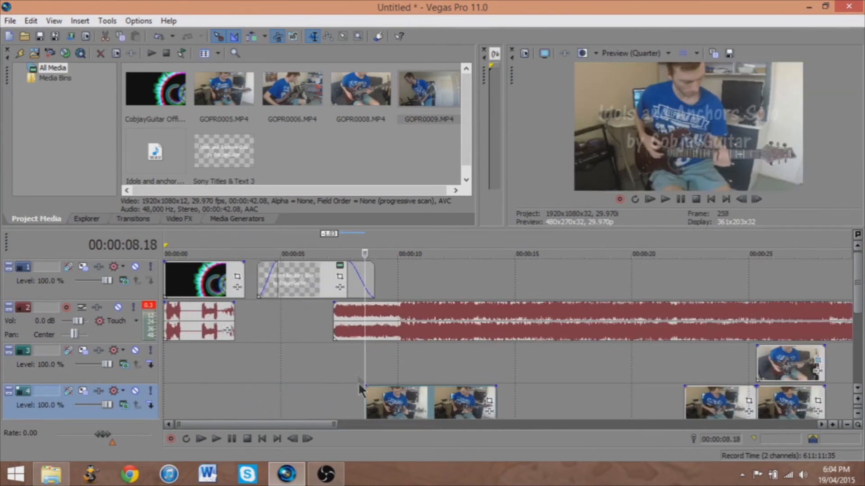
pyautogui.moveTo(363, 385); pyautogui.dragTo(367, 386)
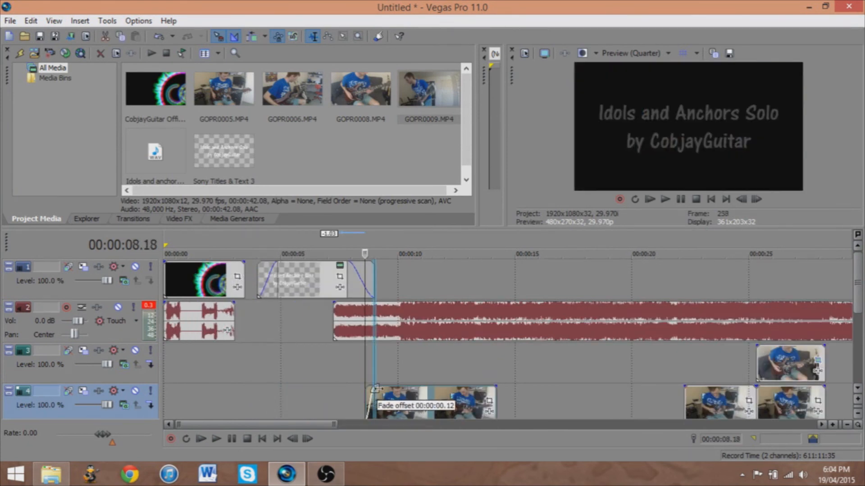
# Step: Copy the opening title clip and paste it on track 1 at 00:00:47.10 as a new copy of the source media
pyautogui.click(304, 272)
pyautogui.rightClick(304, 272)
pyautogui.press('Escape')
pyautogui.moveTo(268, 425); pyautogui.dragTo(482, 424)
pyautogui.click(326, 274)
pyautogui.rightClick(326, 275)
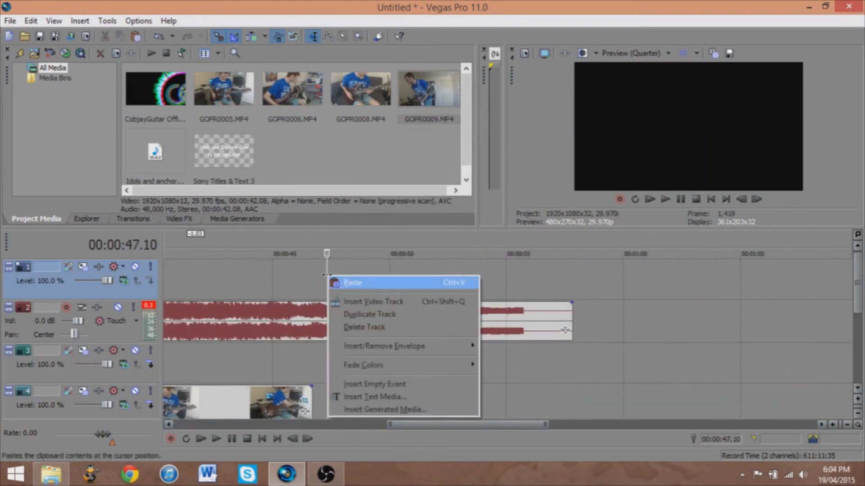
pyautogui.click(348, 283)
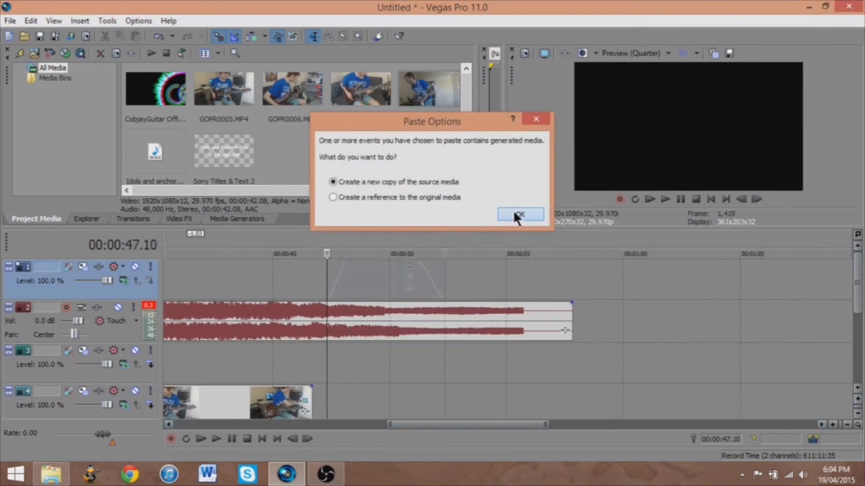
pyautogui.click(518, 215)
# Step: Replace the pasted title's text with "Thanks For Watching" on two lines
pyautogui.click(361, 292)
pyautogui.click(401, 268)
pyautogui.click(410, 266)
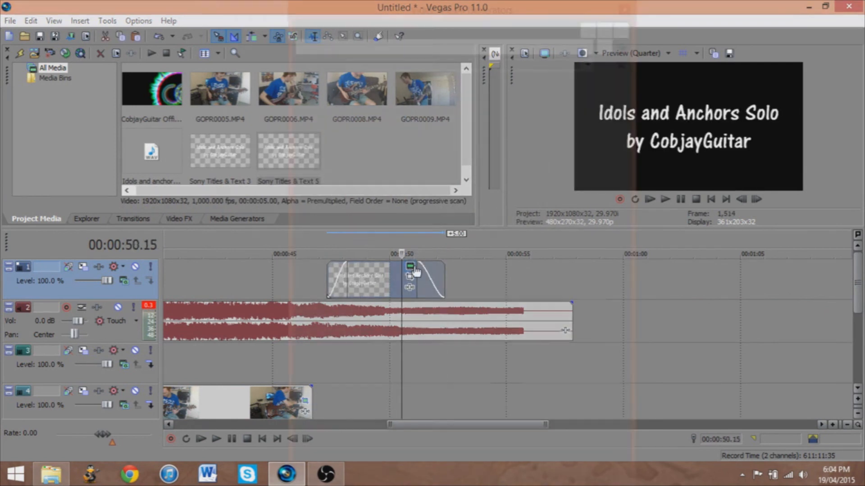
pyautogui.hotkey('ctrl', 'a')
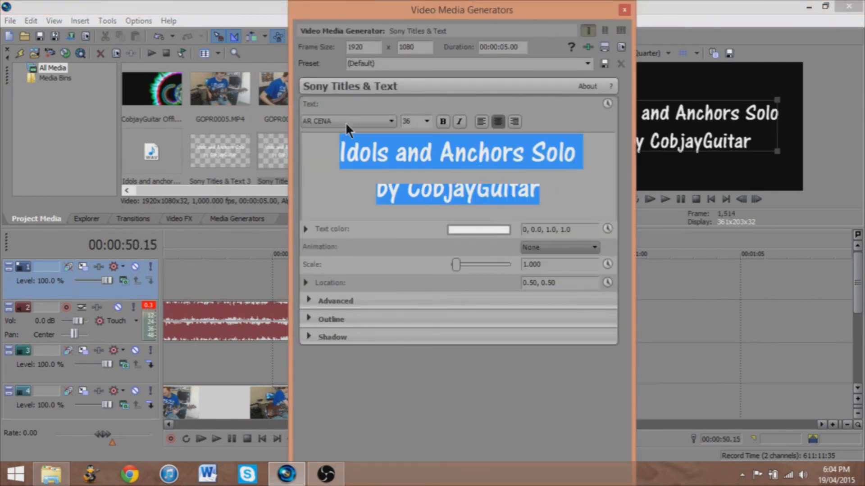
pyautogui.write('Thanks For')
pyautogui.press('Return')
pyautogui.write('Watching')
pyautogui.press('Return')
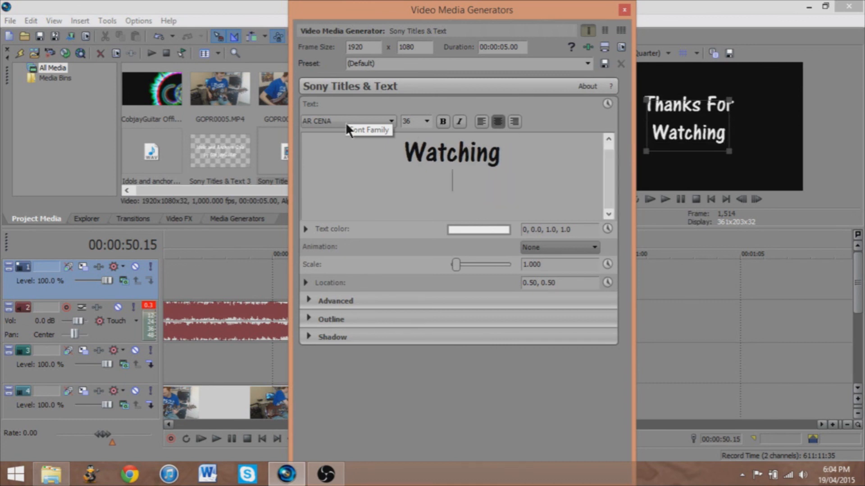
pyautogui.click(624, 9)
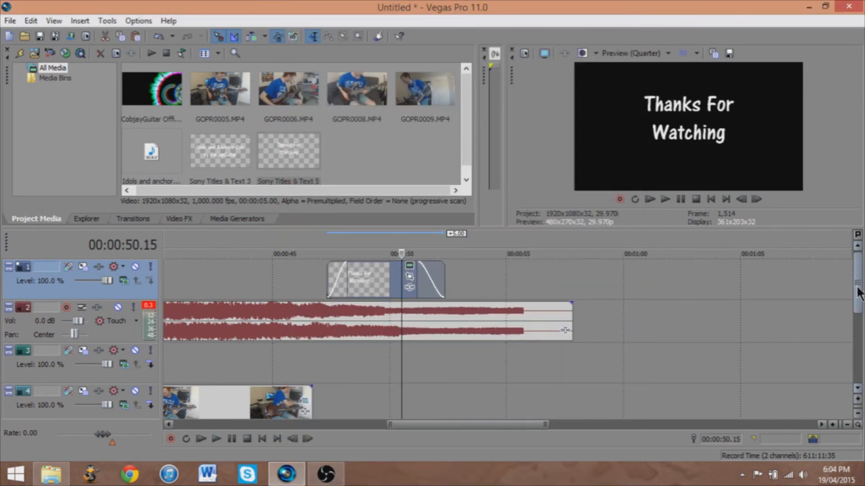
# Step: Add matching fade-outs of just over one second to the ends of the last track 4 and track 6 clips
pyautogui.moveTo(858, 295); pyautogui.dragTo(860, 333)
pyautogui.moveTo(310, 305); pyautogui.dragTo(282, 304)
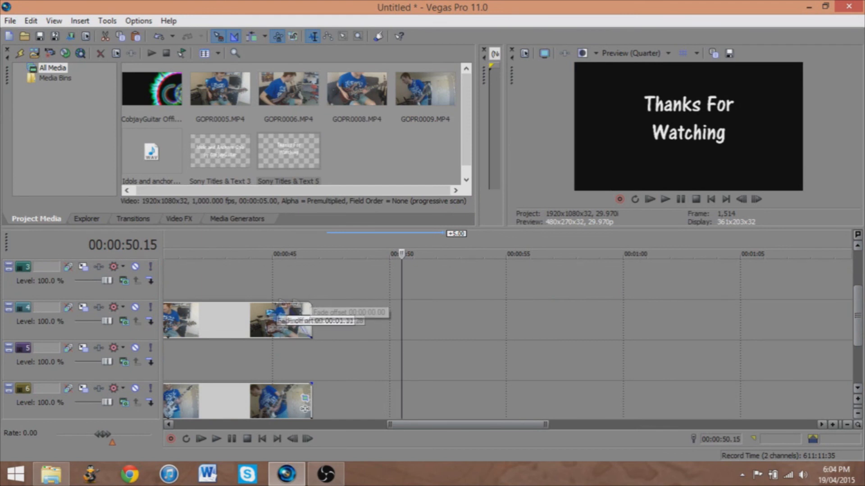
pyautogui.moveTo(311, 382); pyautogui.dragTo(281, 384)
# Step: Return the playhead to the project start and look over the whole arrangement
pyautogui.moveTo(857, 334); pyautogui.dragTo(857, 297)
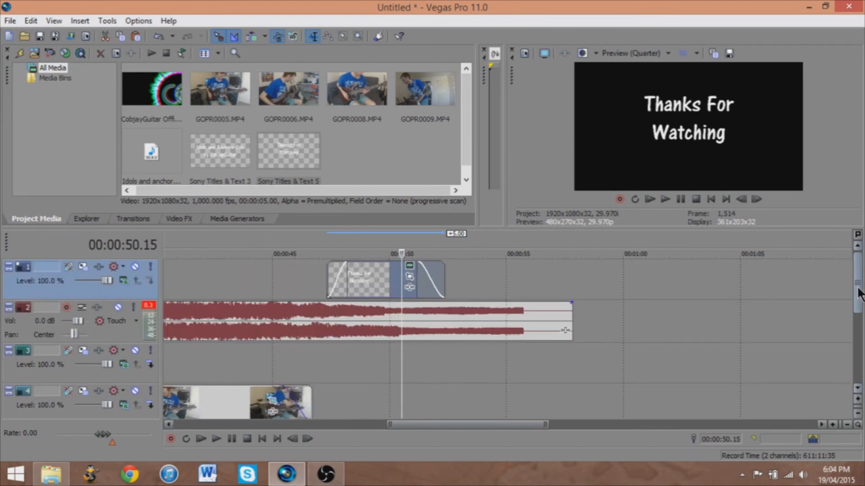
pyautogui.scroll(-5, 758, 308)
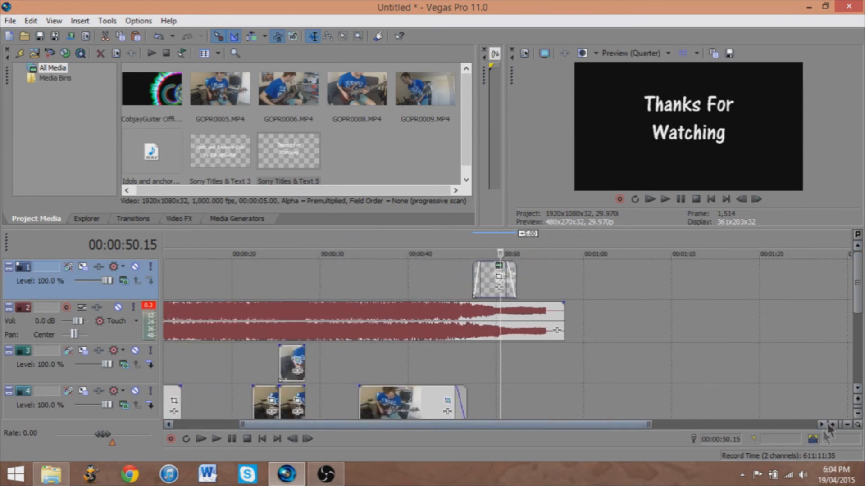
pyautogui.click(711, 199)
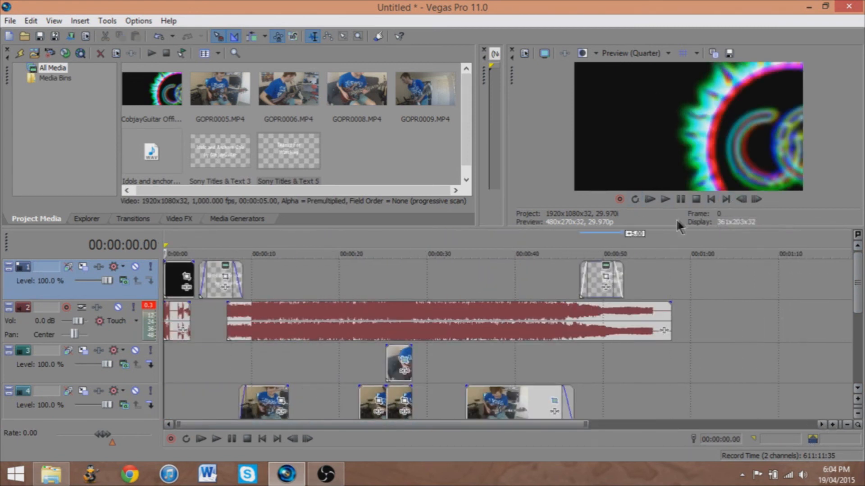
pyautogui.moveTo(857, 290)
pyautogui.mouseDown()
pyautogui.moveTo(859, 331)
pyautogui.moveTo(858, 282)
pyautogui.moveTo(863, 305)
pyautogui.mouseUp()
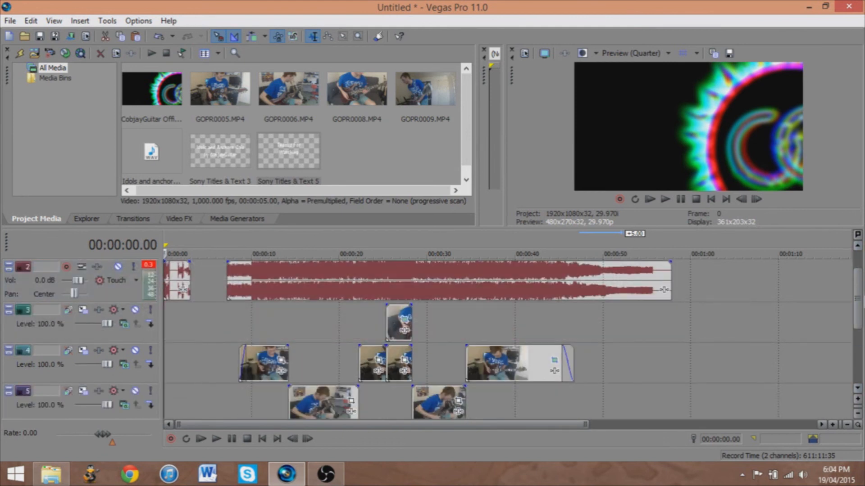
# Step: Set up a render named "Idols and anchors solo for guide", review the 8 Mbps HD 1080-30p Video template's settings, and leave without rendering
pyautogui.click(10, 21)
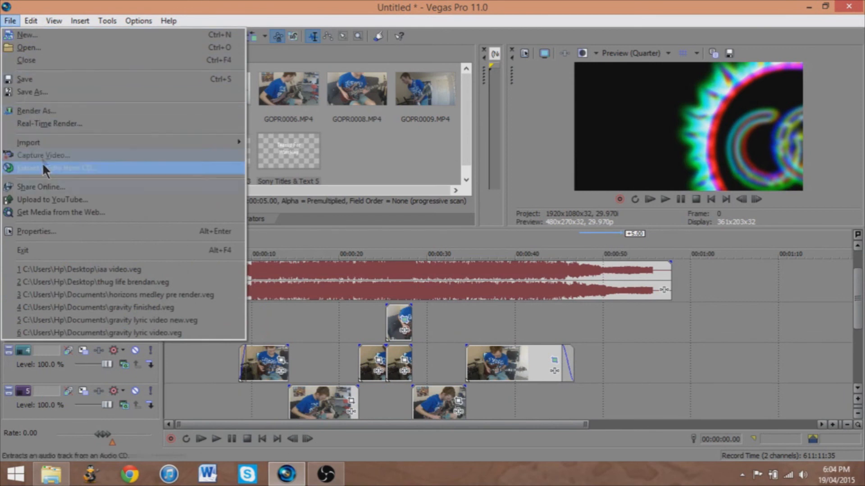
pyautogui.click(42, 112)
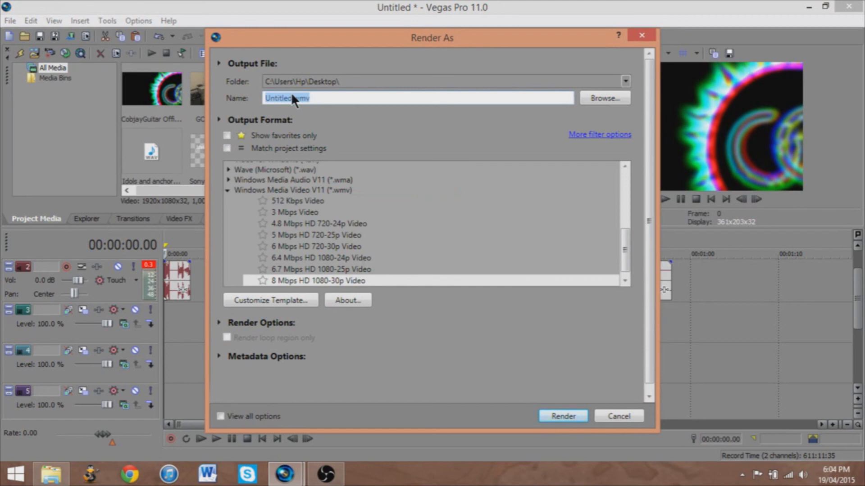
pyautogui.write('Idols and anchors solo for guide')
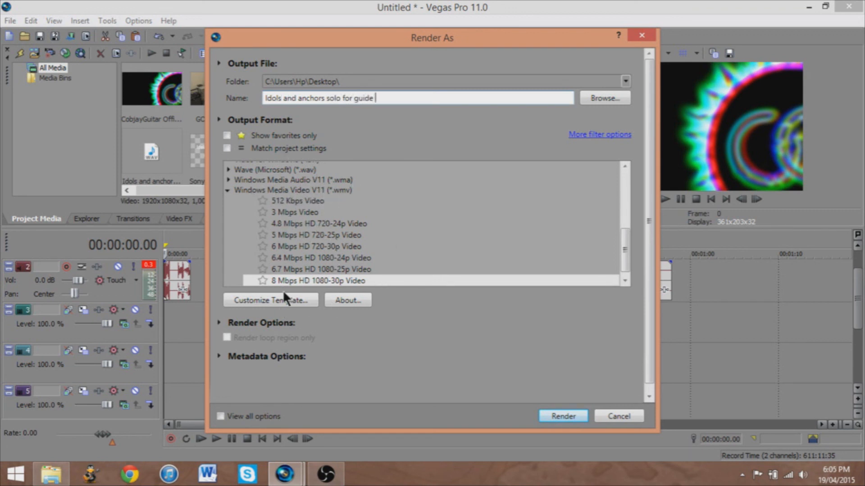
pyautogui.click(259, 301)
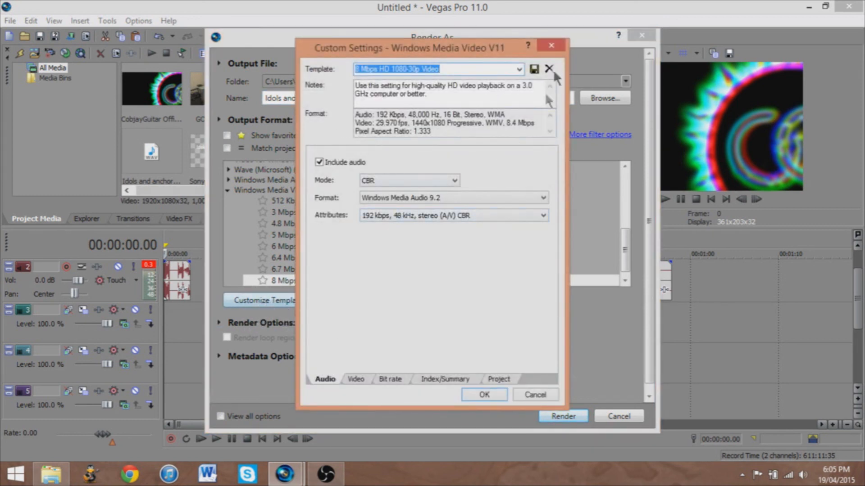
pyautogui.click(550, 46)
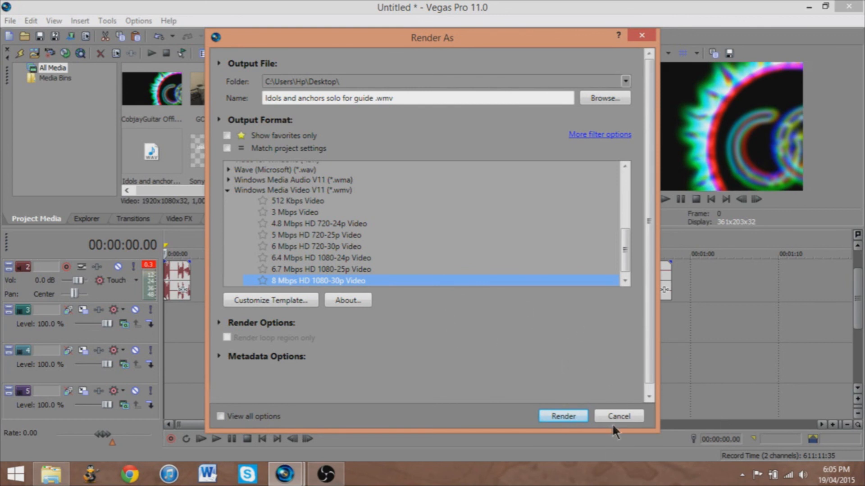
pyautogui.click(633, 36)
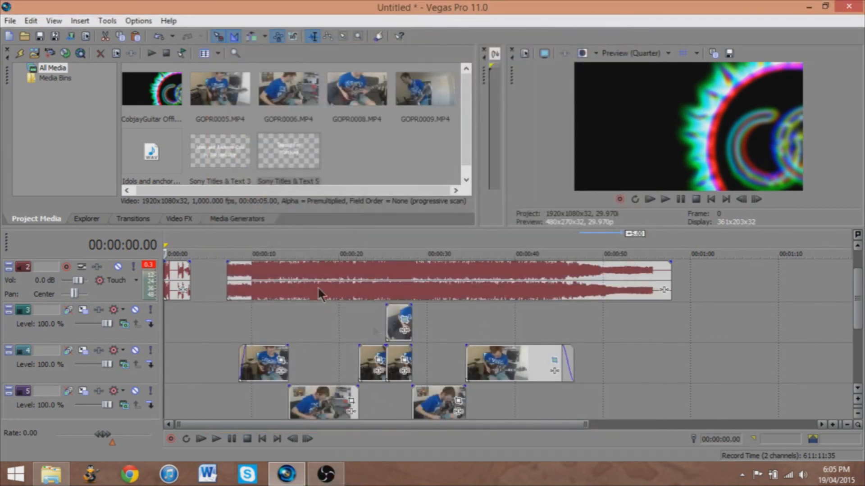
pyautogui.moveTo(861, 295); pyautogui.dragTo(859, 320)
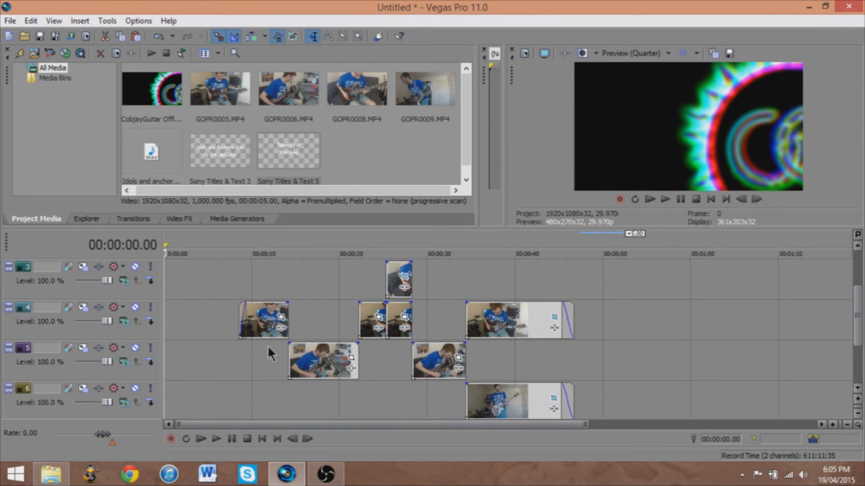
pyautogui.moveTo(209, 266); pyautogui.dragTo(590, 304)
pyautogui.moveTo(590, 304); pyautogui.dragTo(209, 297)
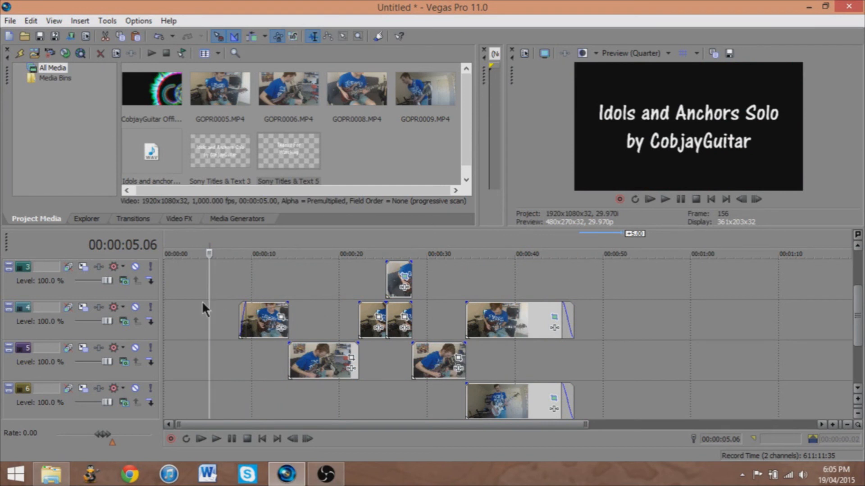
pyautogui.click(201, 270)
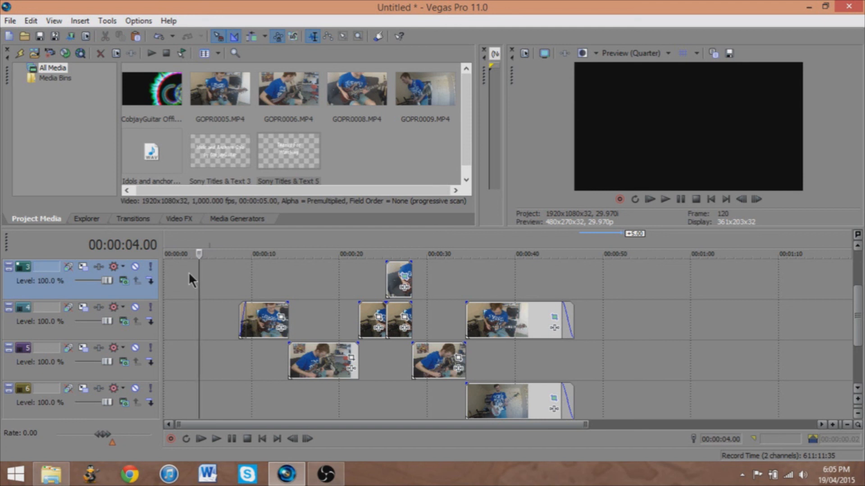